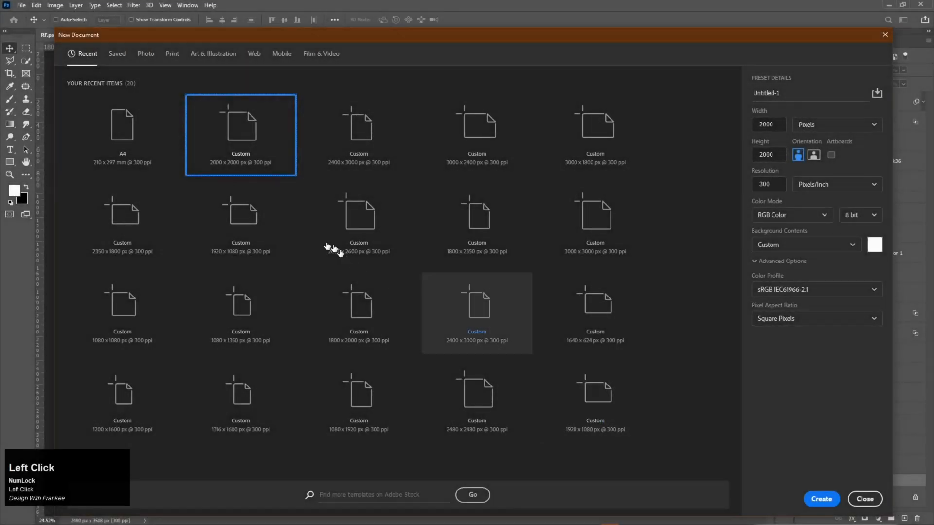
Step: Create a new portrait document from the A4 print preset, 210 x 297 mm at 300 ppi
left_click(172, 55)
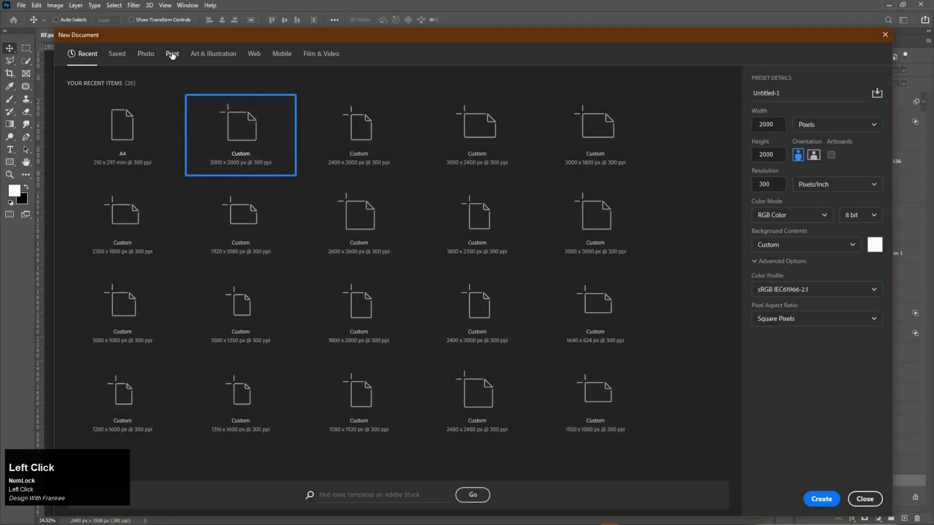
left_click(450, 148)
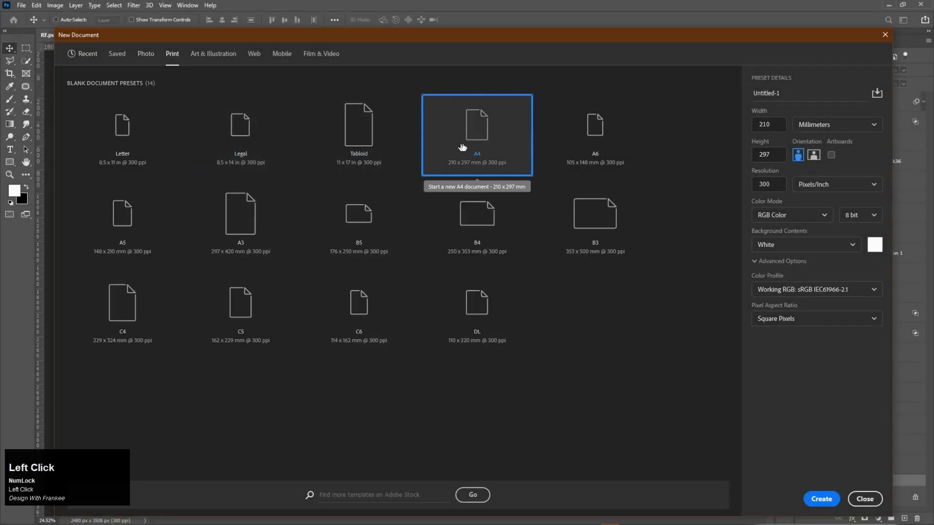
left_click(817, 501)
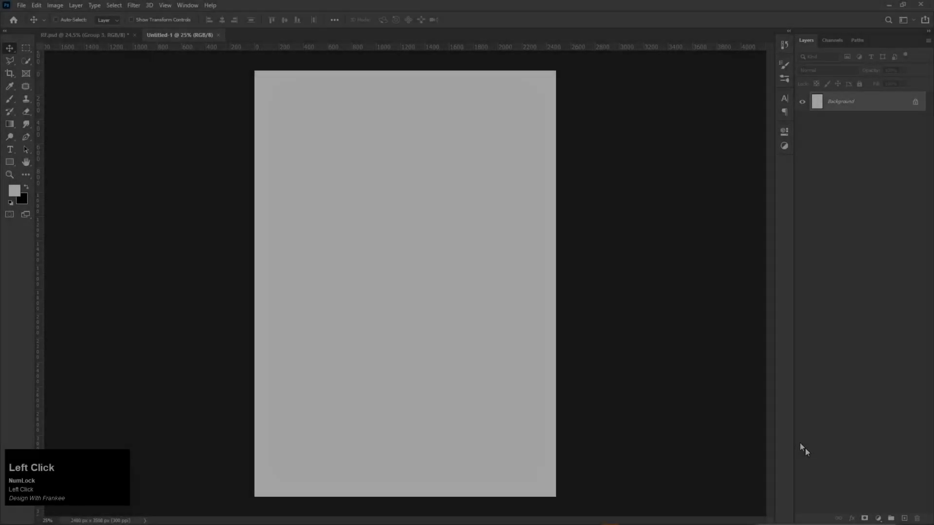
key("ctrl+0")
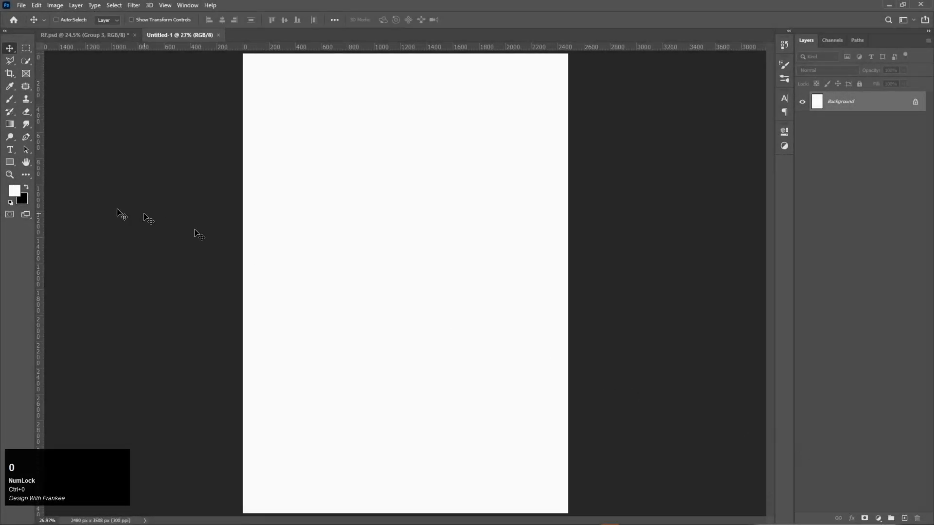
Step: Add a Solid Color fill layer over the background with the blue colour 2198d5
left_click(10, 203)
left_click(878, 519)
left_click(875, 347)
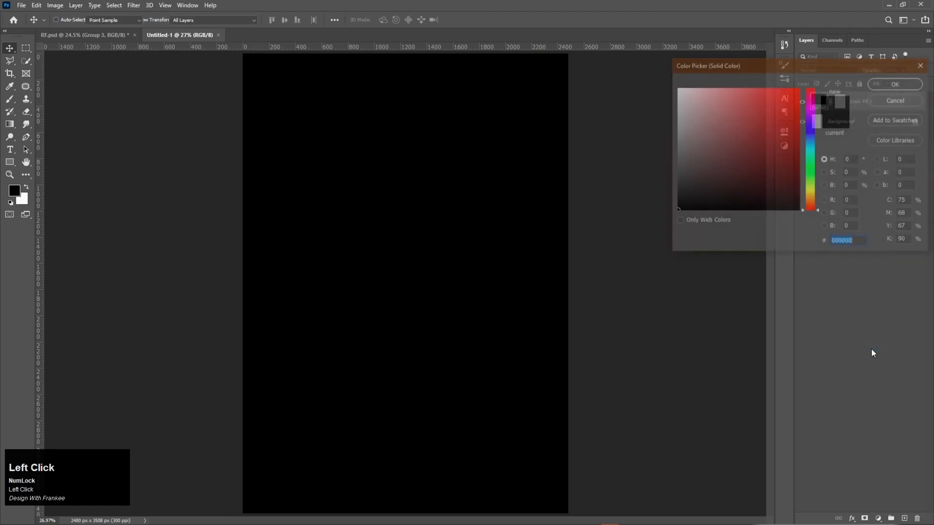
left_click_drag(858, 244, 820, 245)
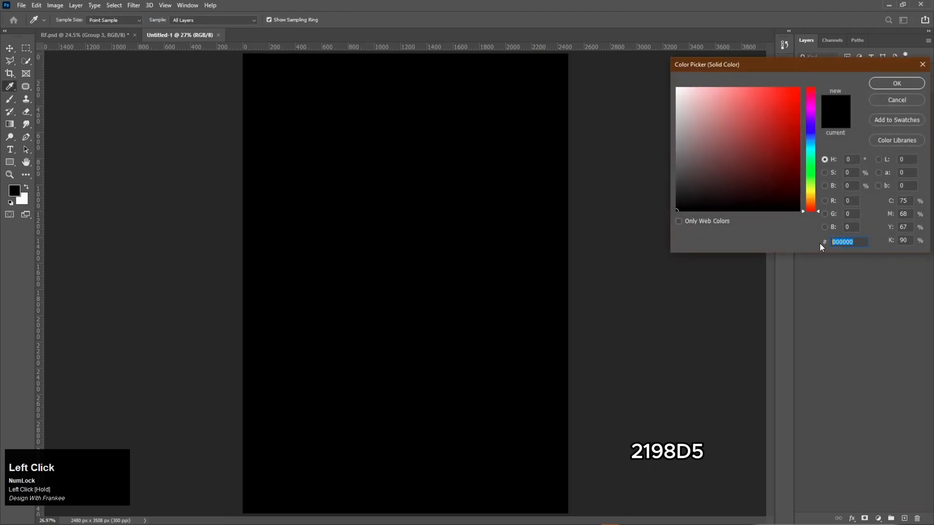
type("2198")
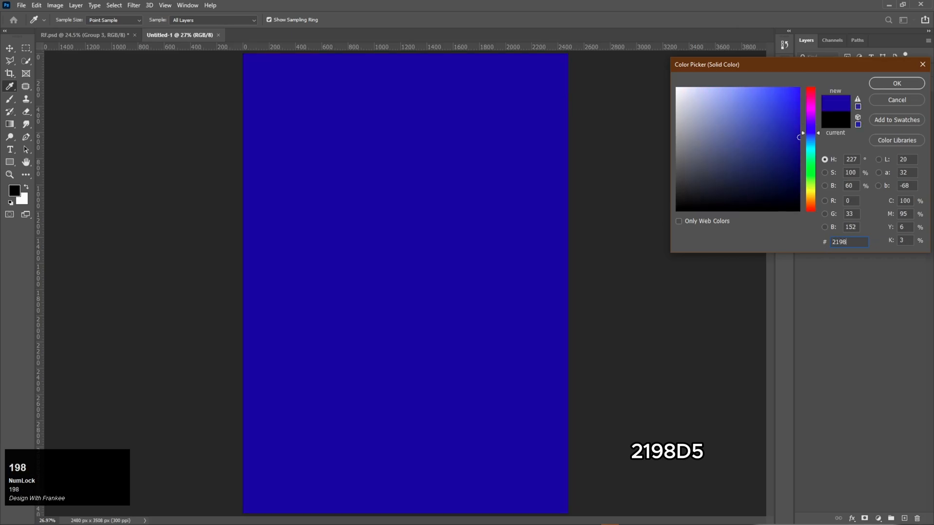
type("d5")
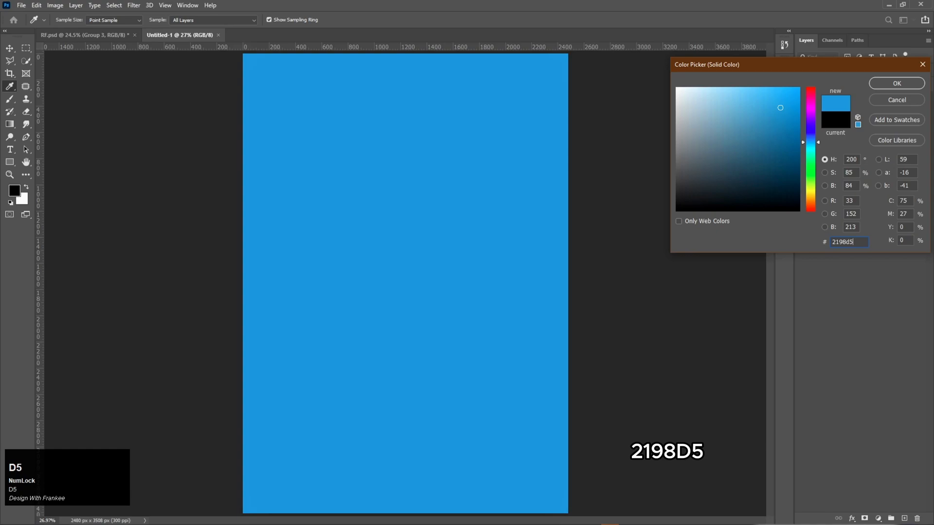
key("Return")
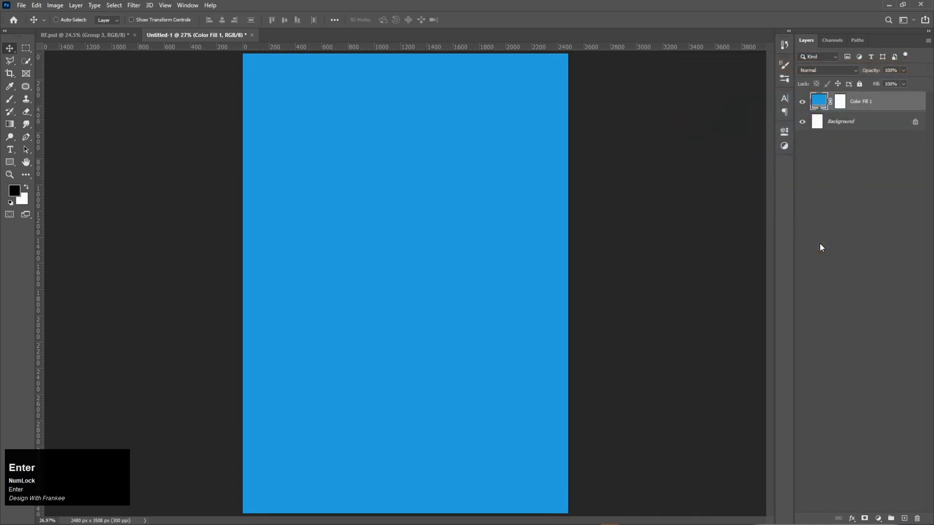
Step: On a new layer, paint one white dab with a soft round brush of about 1340 px near the canvas centre
left_click(904, 519)
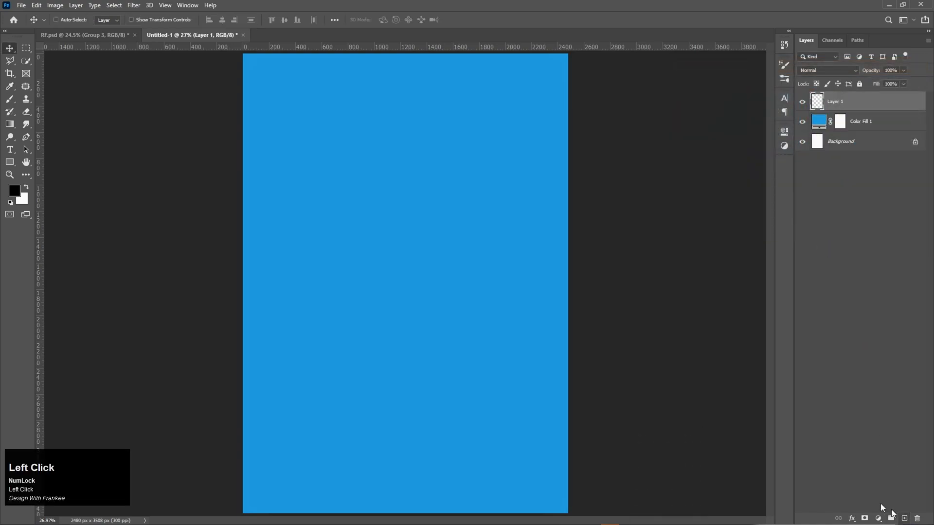
right_click(10, 99)
left_click(78, 98)
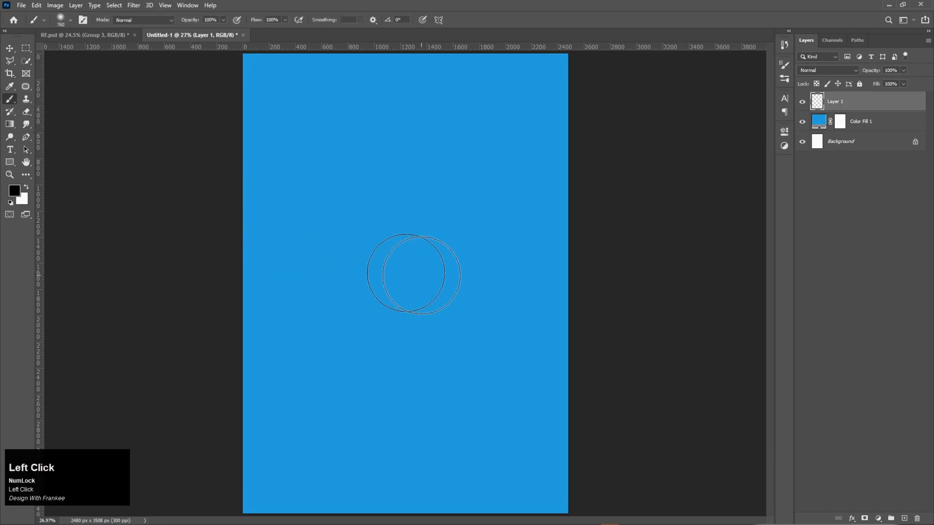
right_click(377, 269)
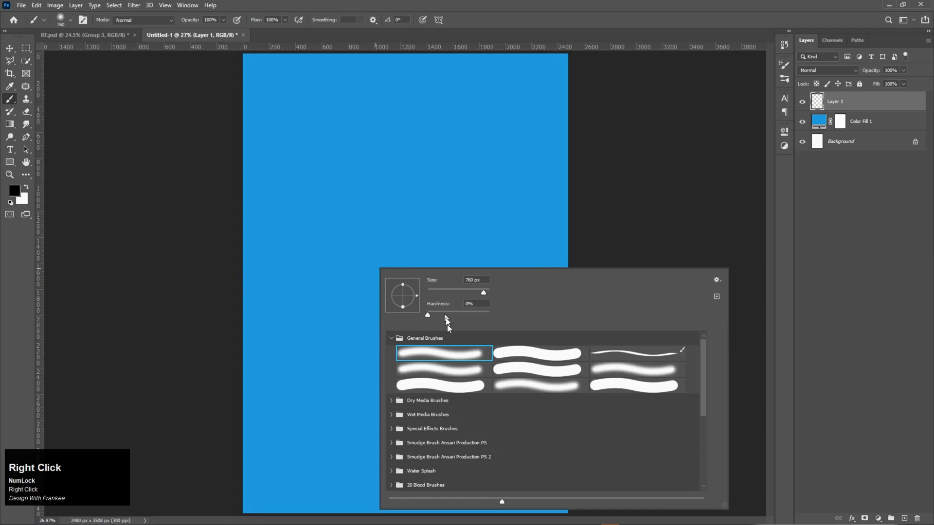
left_click(452, 358)
left_click(27, 187)
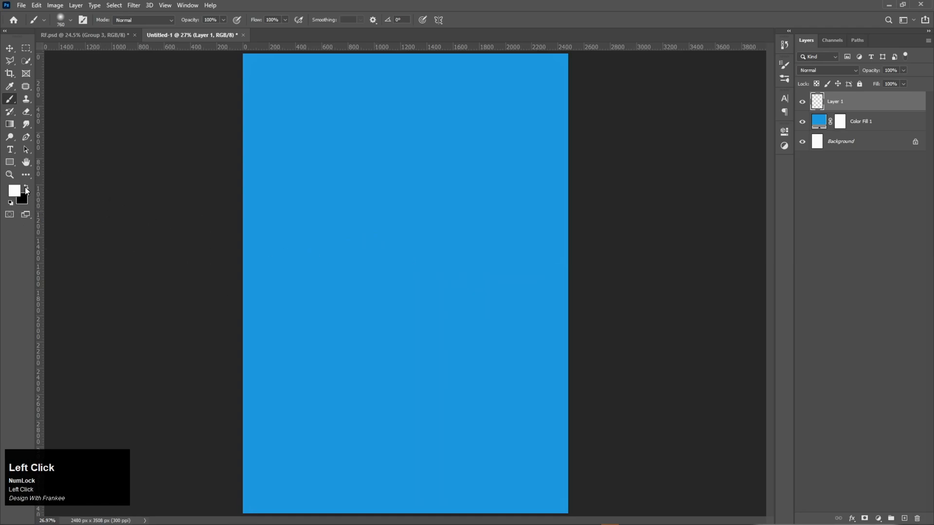
right_click(407, 284, "alt")
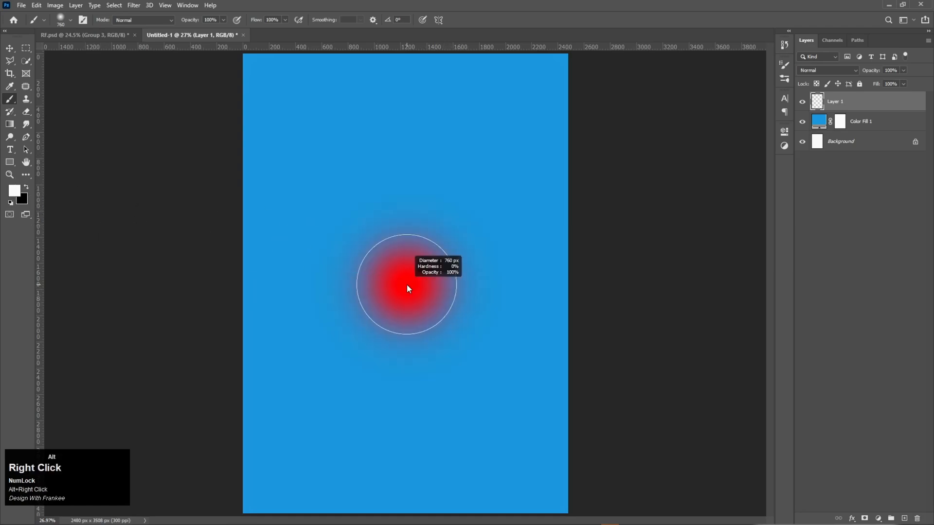
left_click_drag(430, 289, 452, 288, "alt")
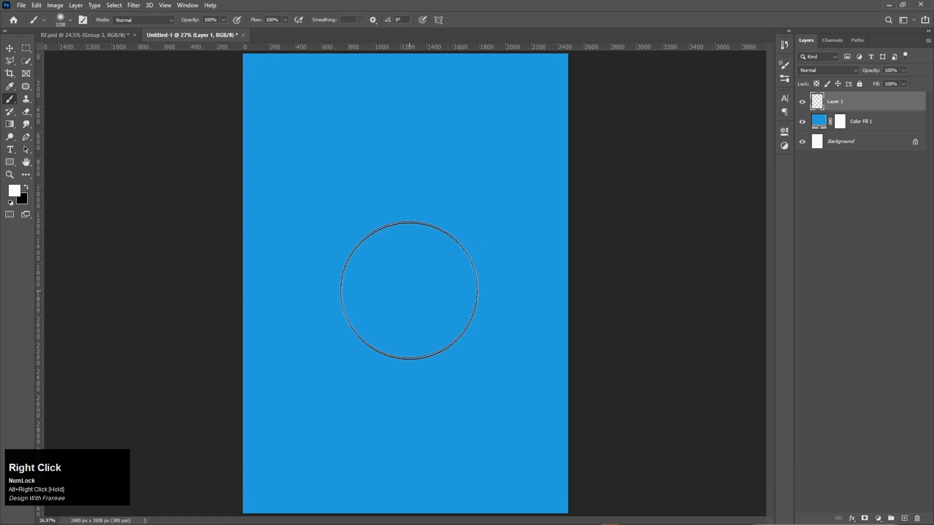
left_click(404, 278)
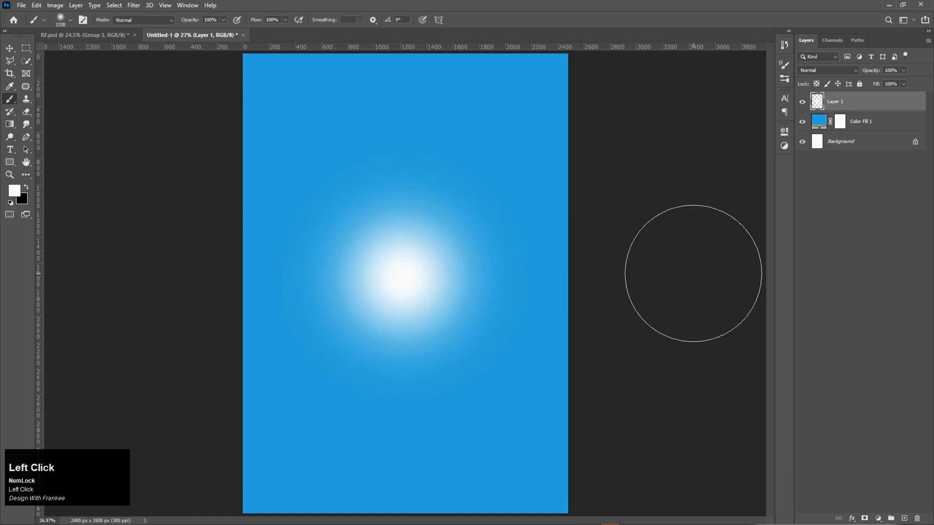
Step: Scale the white glow to about 166%, centre it horizontally and place it slightly above the middle of the canvas
key("ctrl+t")
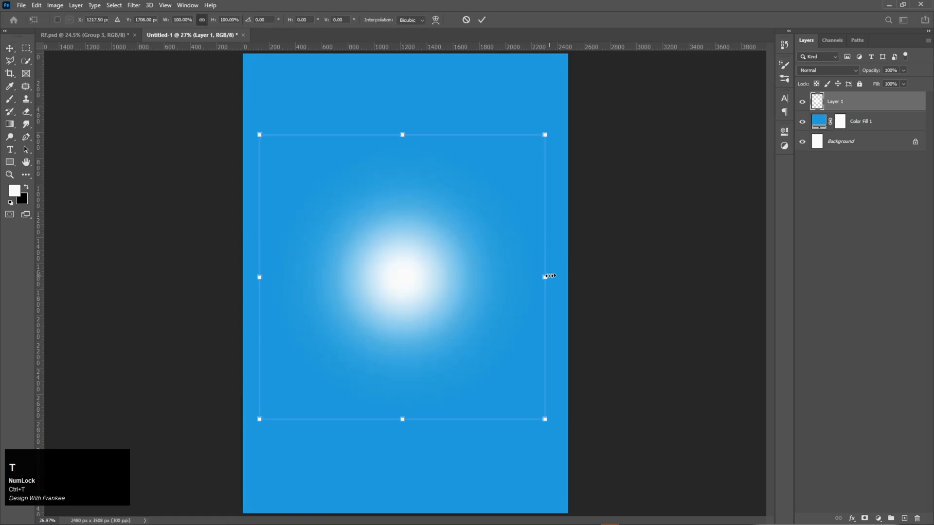
left_click_drag(547, 278, 623, 292)
left_click_drag(507, 302, 511, 307)
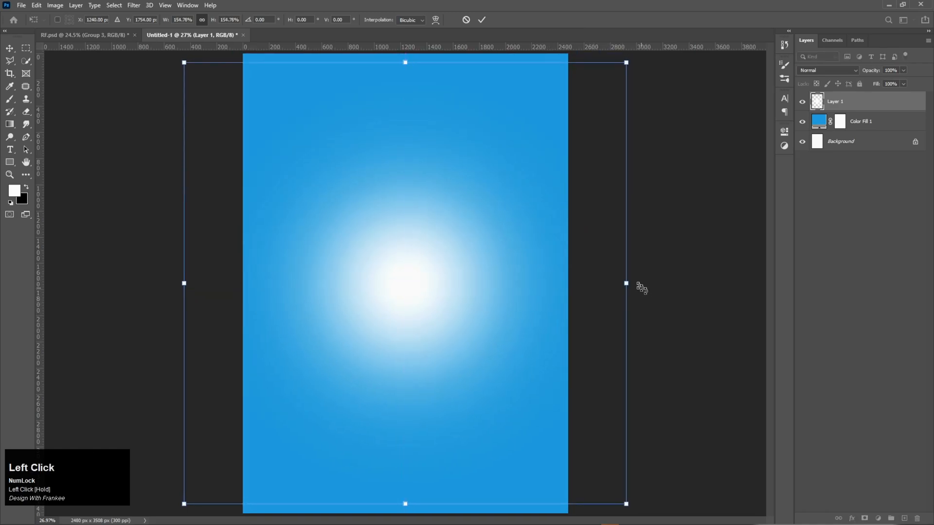
left_click_drag(627, 284, 642, 284)
left_click_drag(501, 319, 502, 300)
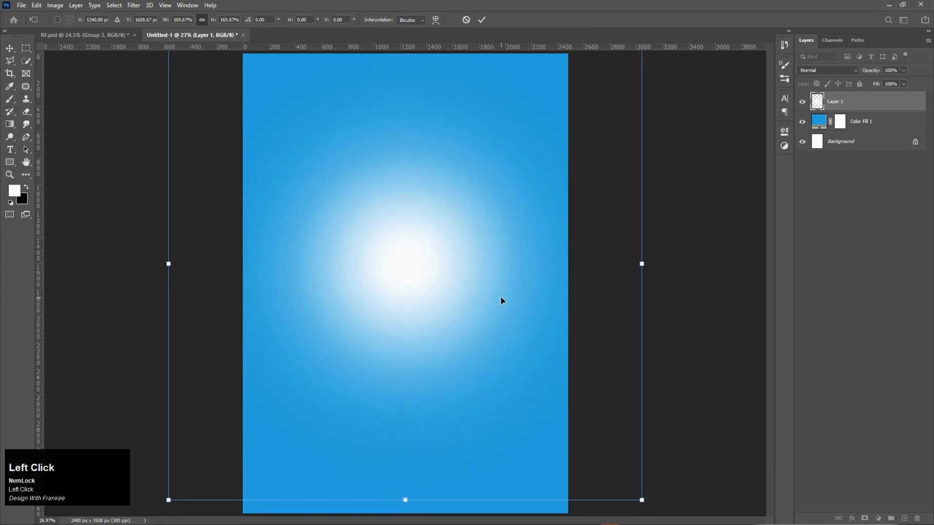
key("Return")
Step: Set the glow layer's blend mode to Overlay and enlarge the glow further, keeping it centred horizontally
left_click(834, 71)
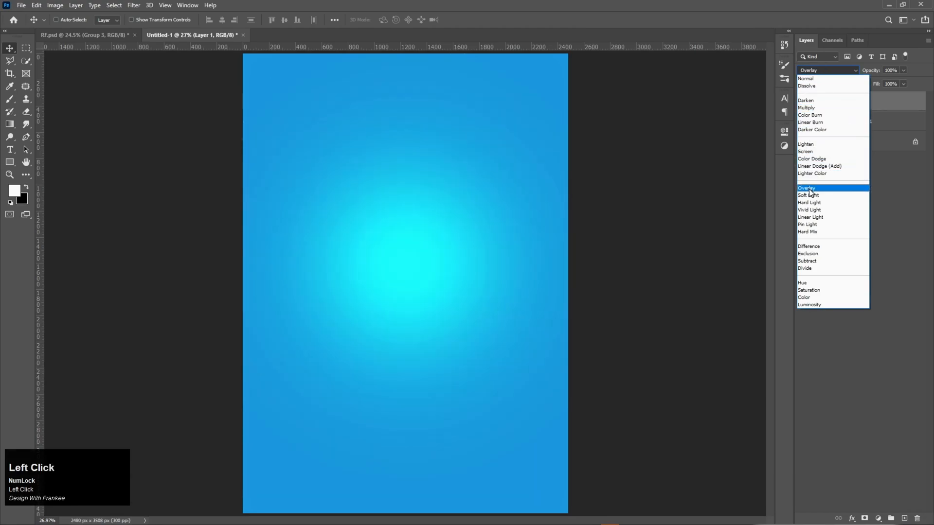
left_click(808, 188)
key("ctrl+t")
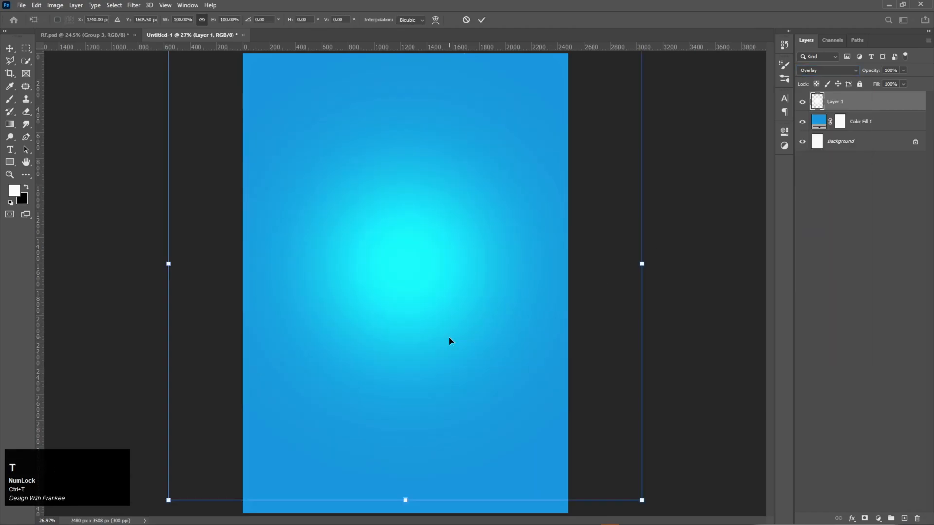
left_click_drag(642, 265, 683, 265)
mouse_move(479, 302)
left_mouse_down()
mouse_move(496, 305)
mouse_move(483, 307)
mouse_move(482, 294)
left_mouse_up()
left_click(700, 223)
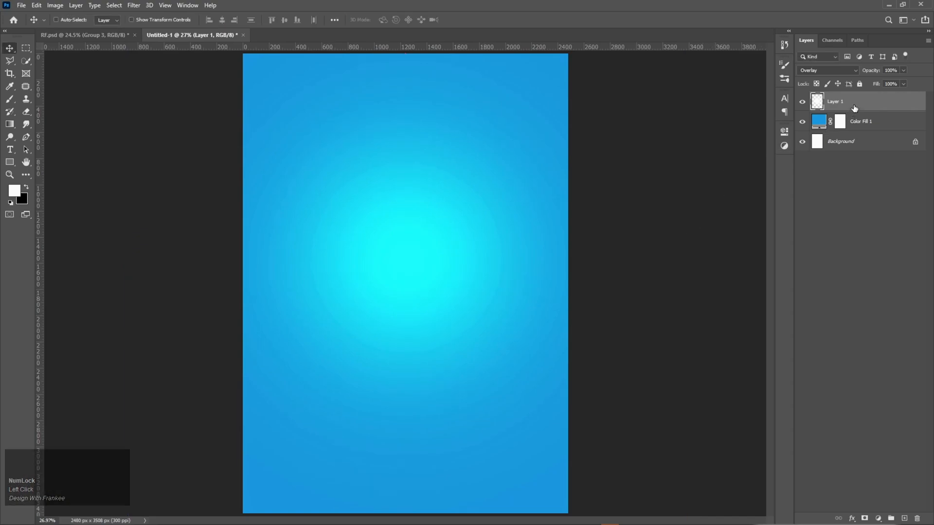
Step: Duplicate the glow layer and set the copy's blend mode to Soft Light
key("ctrl+j")
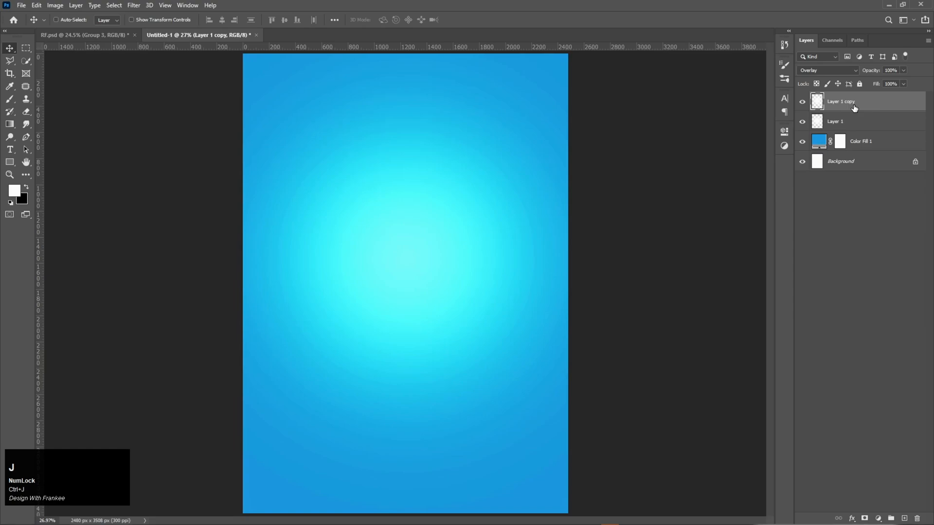
left_click(836, 70)
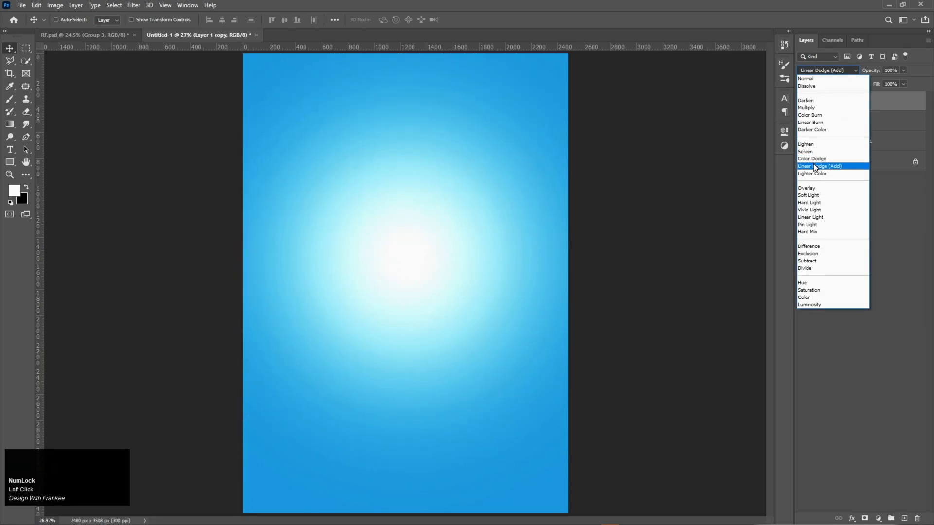
left_click(816, 196)
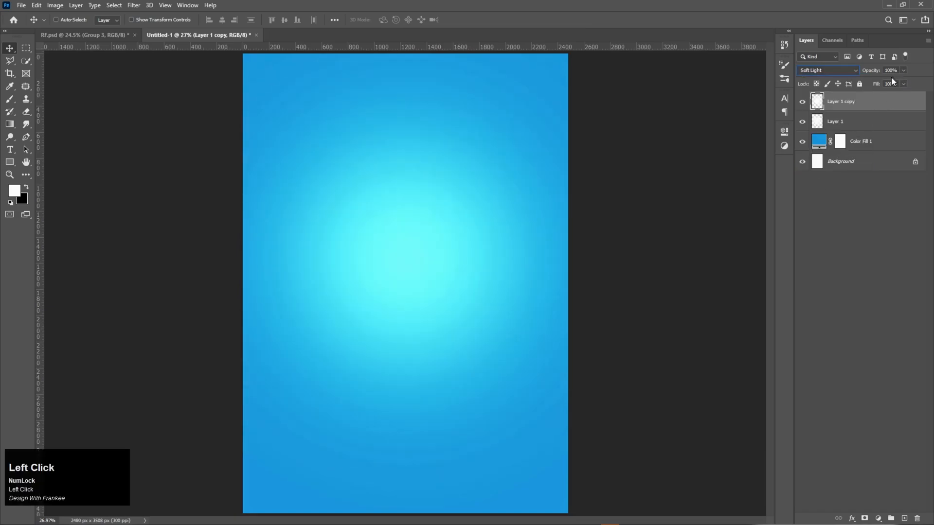
Step: Add an Exposure adjustment layer on top with Exposure at 0 and Gamma Correction at about 0.6
left_click(878, 520)
left_click(875, 403)
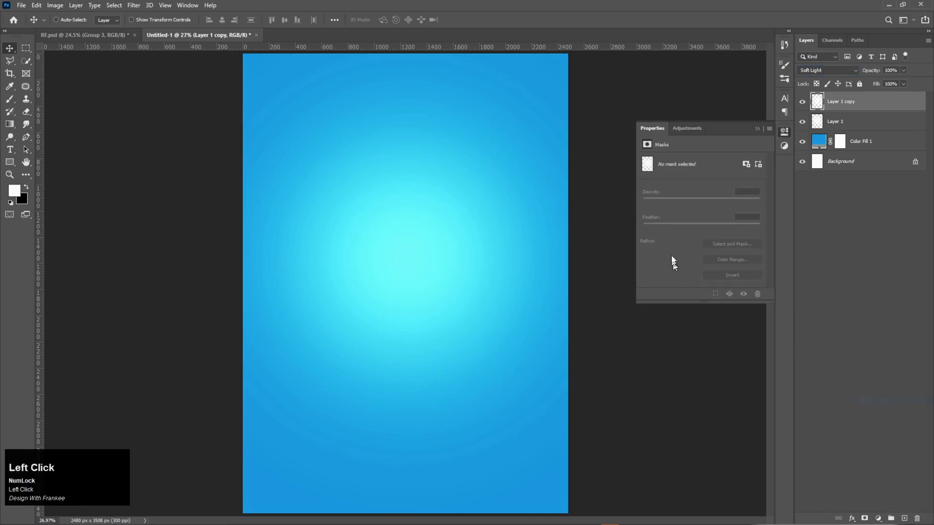
mouse_move(703, 223)
left_mouse_down()
mouse_move(729, 224)
mouse_move(717, 231)
left_mouse_up()
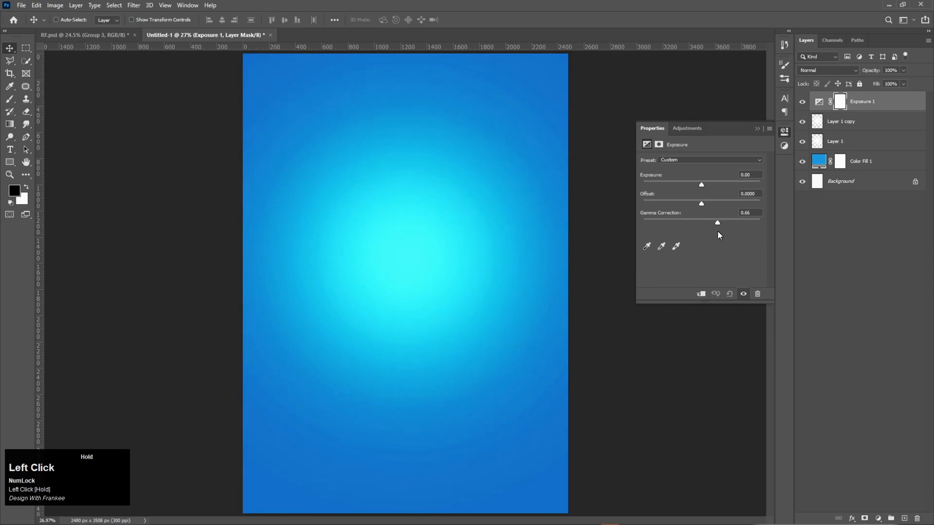
left_click_drag(697, 186, 698, 185)
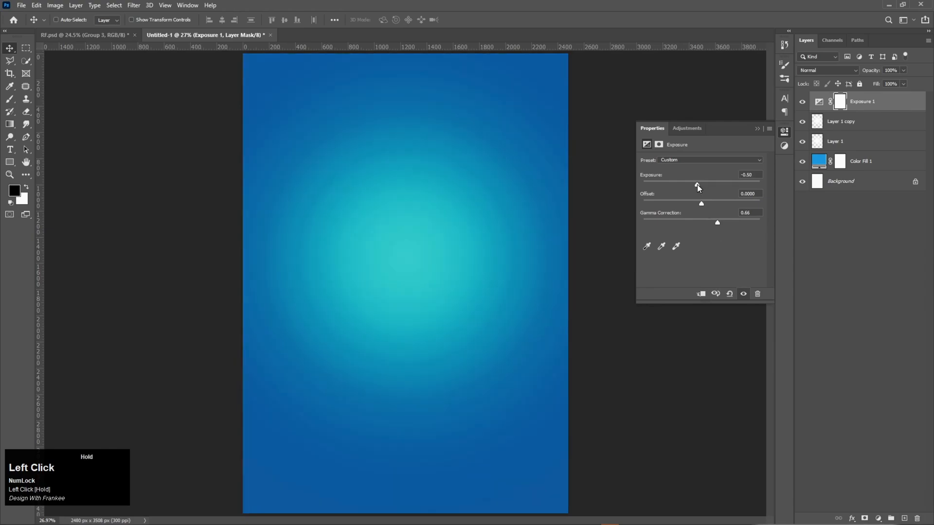
left_click_drag(699, 185, 702, 186)
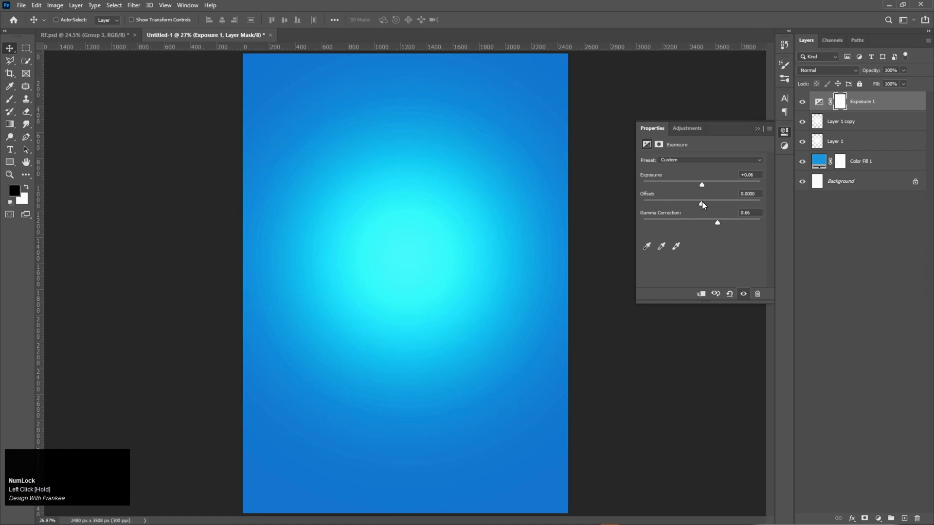
left_click(719, 223)
left_click(755, 174)
scroll(756, 173, "down", 2)
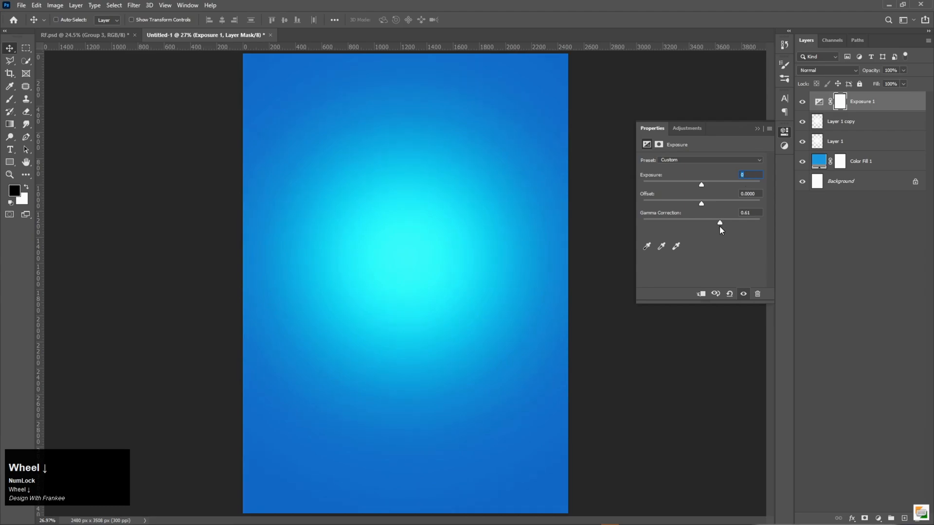
left_click(719, 223)
left_click(759, 129)
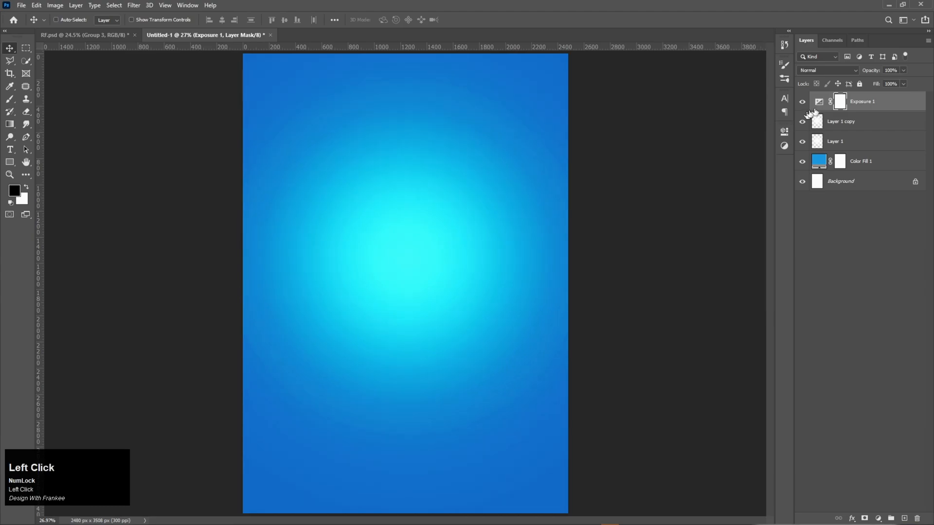
Step: Invert the Exposure mask to black and dab its centre with a soft white brush of about 3176 px at 36% opacity
key("ctrl+i")
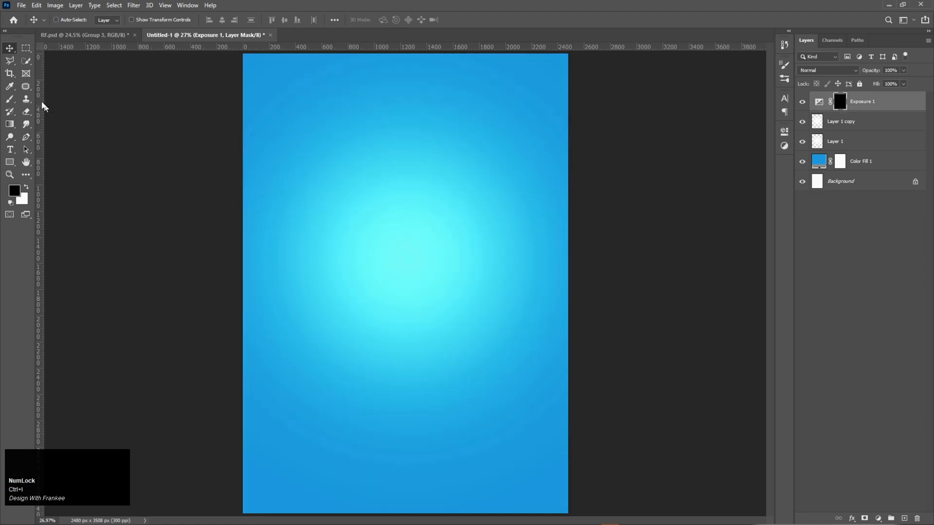
right_click(16, 99)
left_click(49, 99)
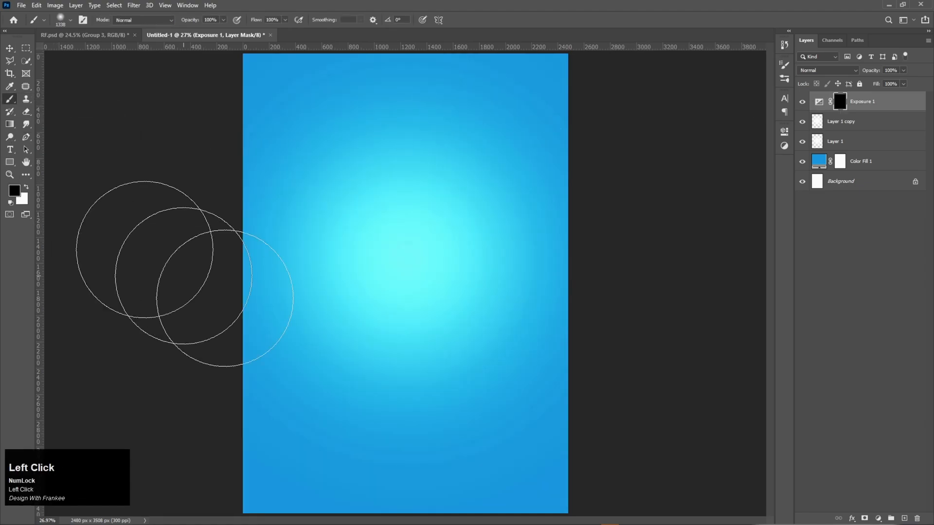
left_click(26, 187)
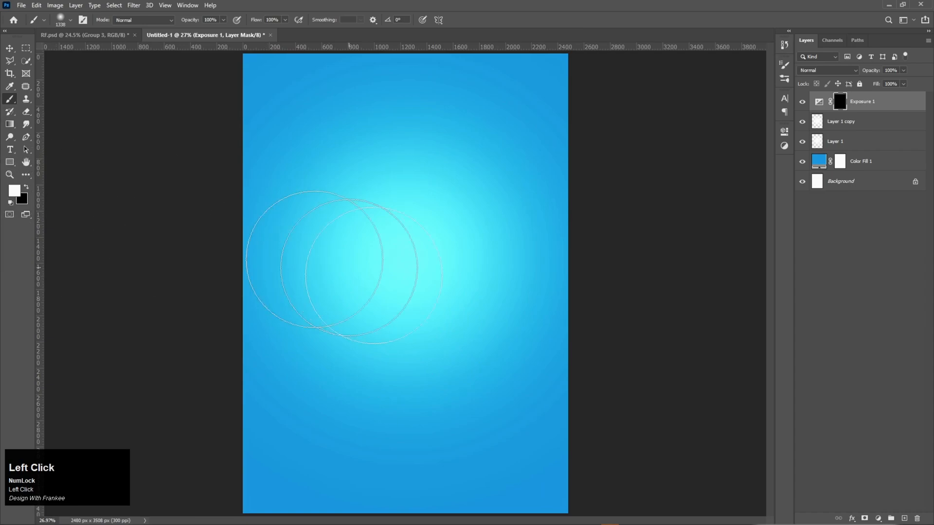
right_click(411, 296, "alt")
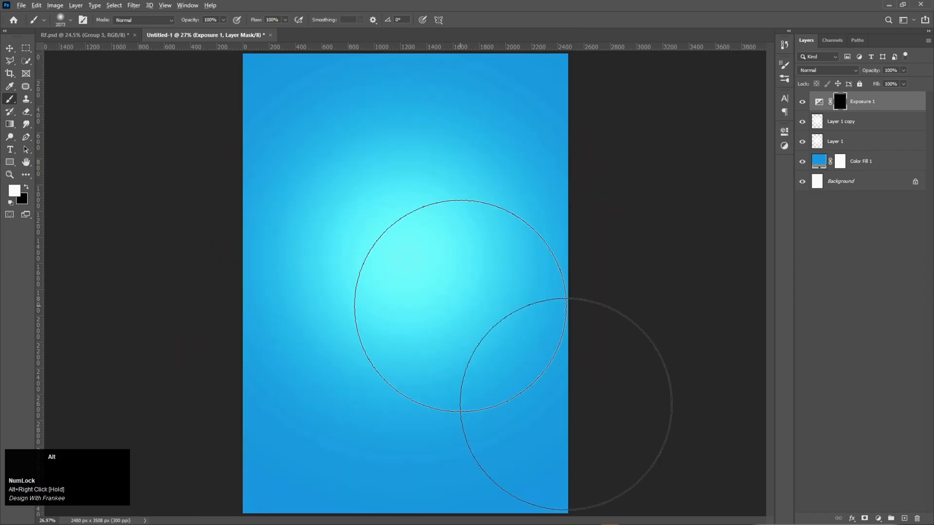
scroll(461, 312, "down", 2)
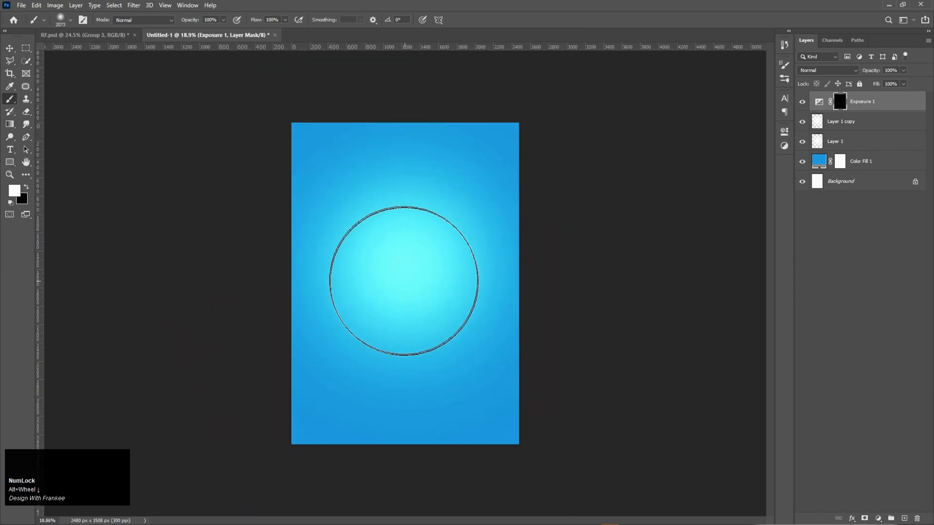
right_click(408, 274, "alt")
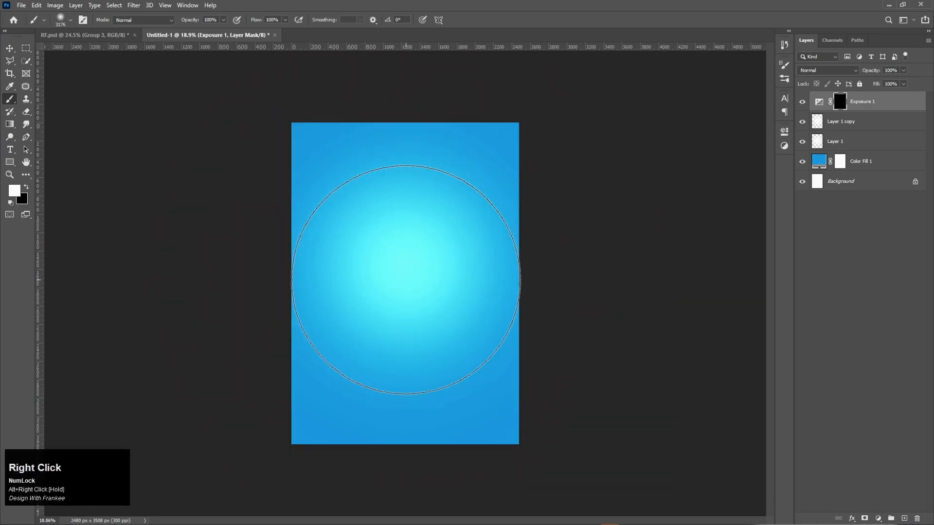
left_click(224, 19)
left_click_drag(221, 29, 199, 33)
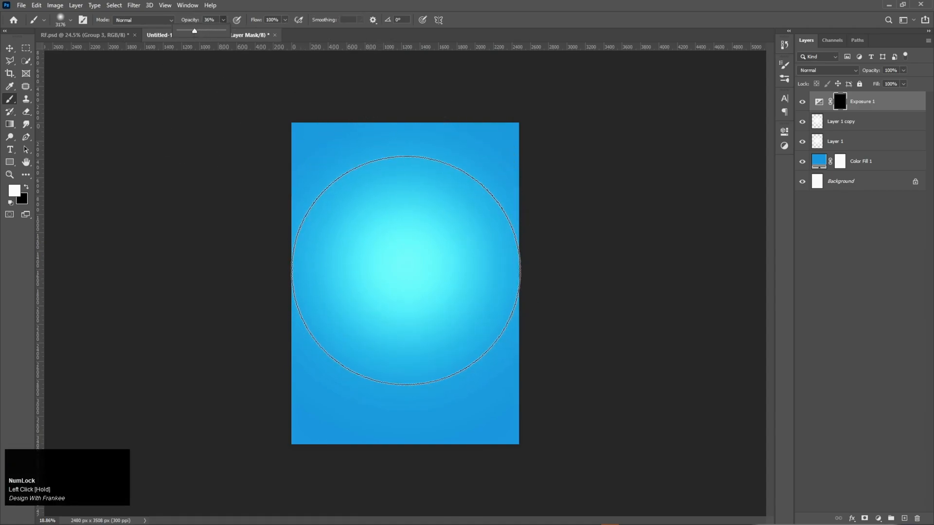
left_click(405, 270)
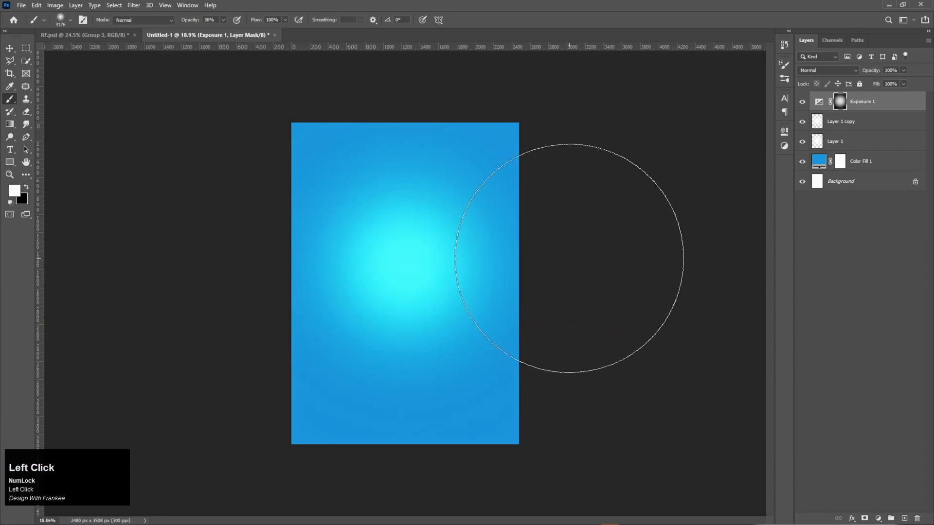
key("v")
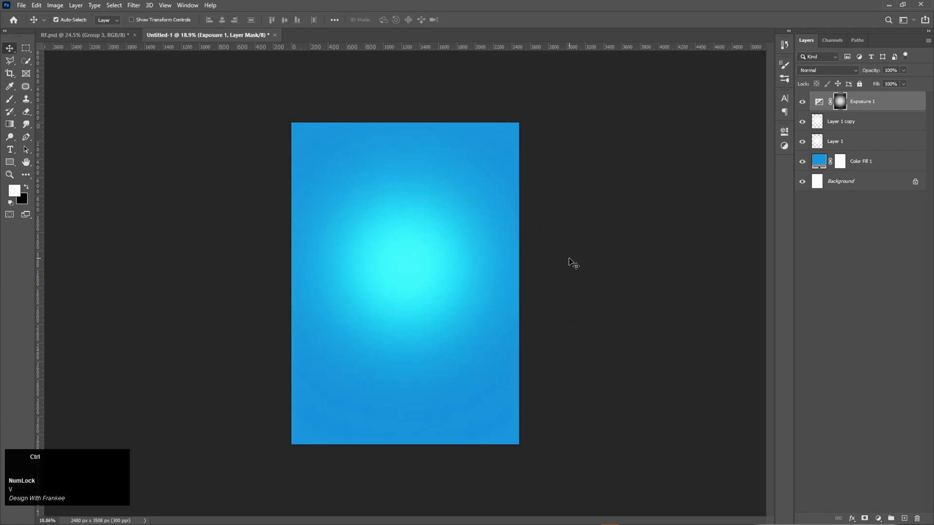
Step: Group the Exposure, both glow and colour fill layers, and name the group BG
key("ctrl+0")
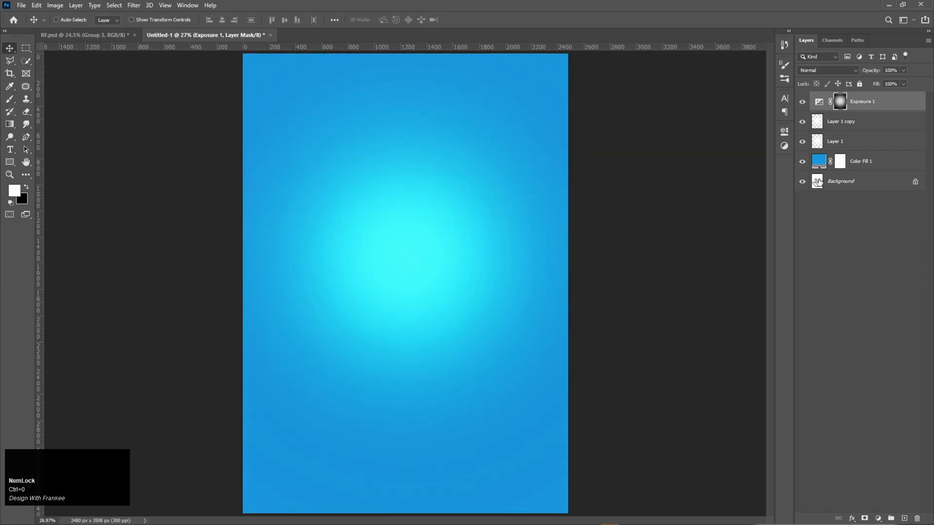
left_click(855, 167, "shift")
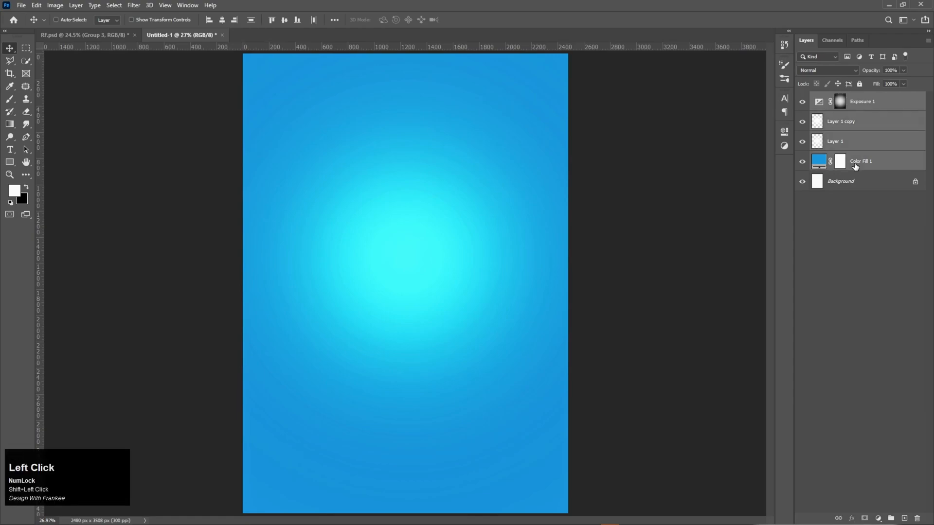
key("ctrl+g")
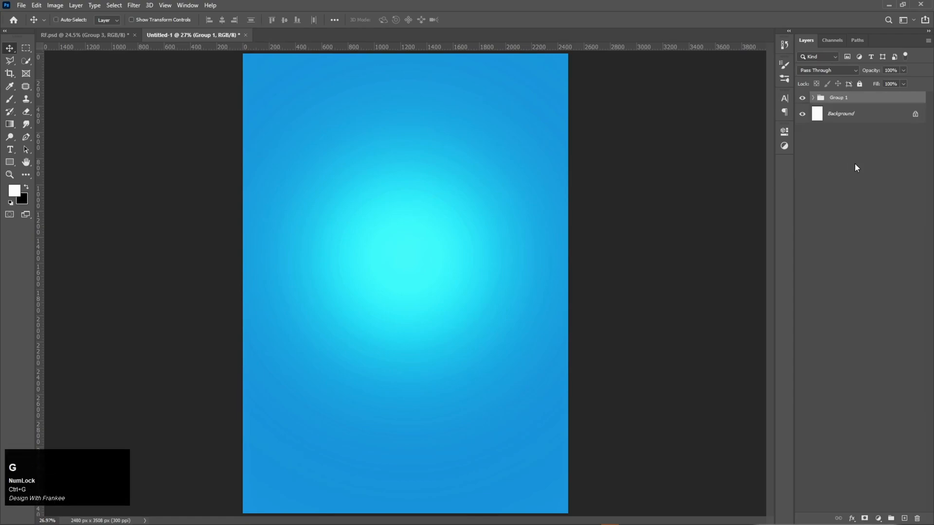
double_click(841, 98)
type("BG")
key("Return")
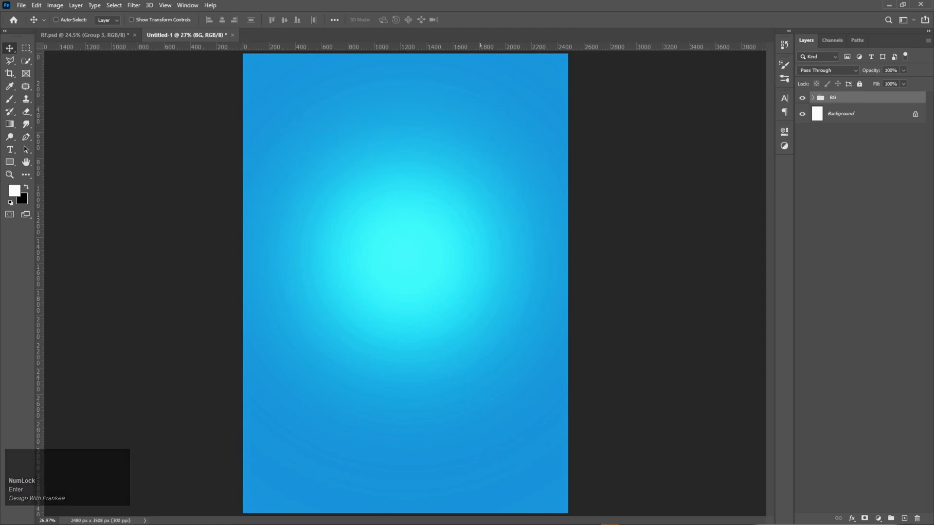
Step: Place the ice cubes image over the poster's lower-left area, scaled to about 48.78%
left_click(466, 520)
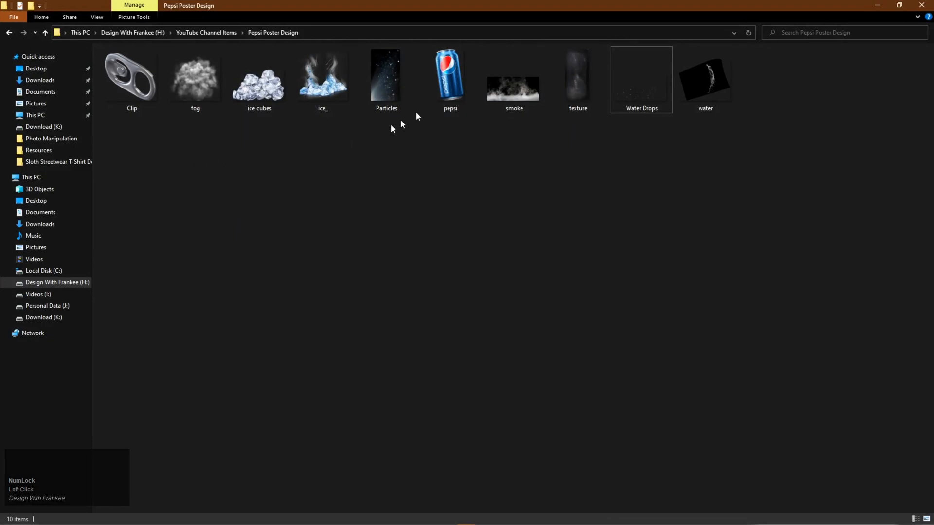
left_click_drag(272, 87, 442, 372)
left_click_drag(425, 313, 350, 430)
scroll(358, 432, "down", 1, "alt")
scroll(358, 431, "down", 1, "alt")
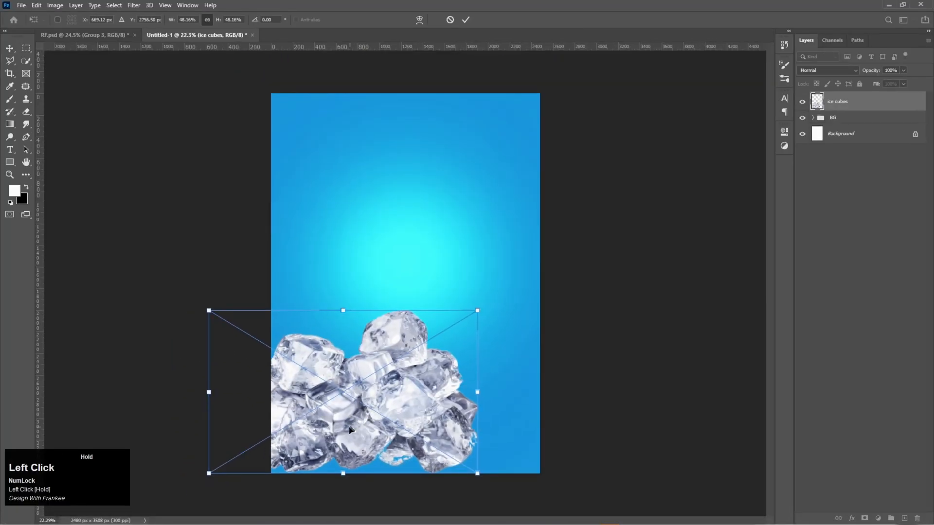
left_click_drag(358, 398, 329, 438)
mouse_move(450, 350)
left_mouse_down()
mouse_move(469, 335)
mouse_move(452, 348)
left_mouse_up()
Step: Duplicate the ice cubes and position the copy over the poster's lower-right area at about X 1870 px, Y 3043 px, keeping its original orientation
left_click_drag(362, 396, 510, 404)
double_click(327, 415)
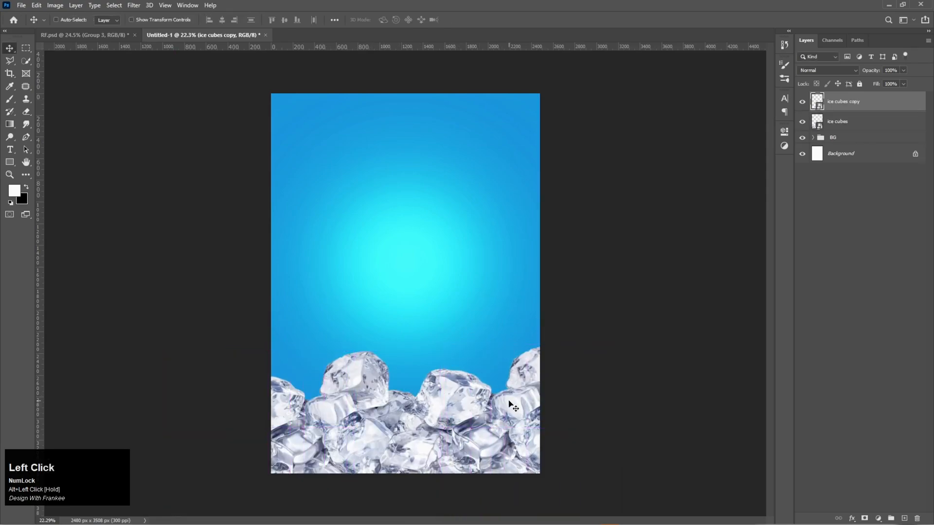
key("ctrl+t")
right_click(510, 403)
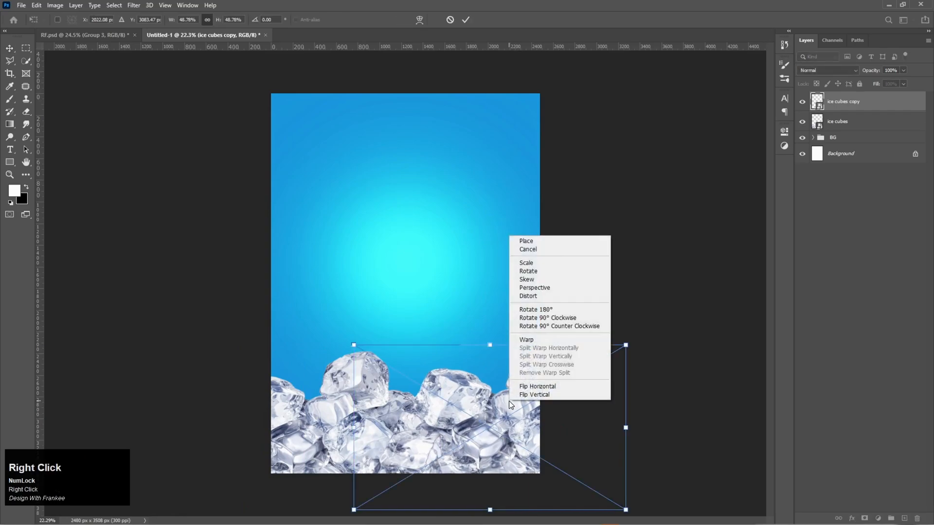
left_click(533, 386)
left_click_drag(462, 403, 428, 401)
right_click(489, 401)
left_click(512, 385)
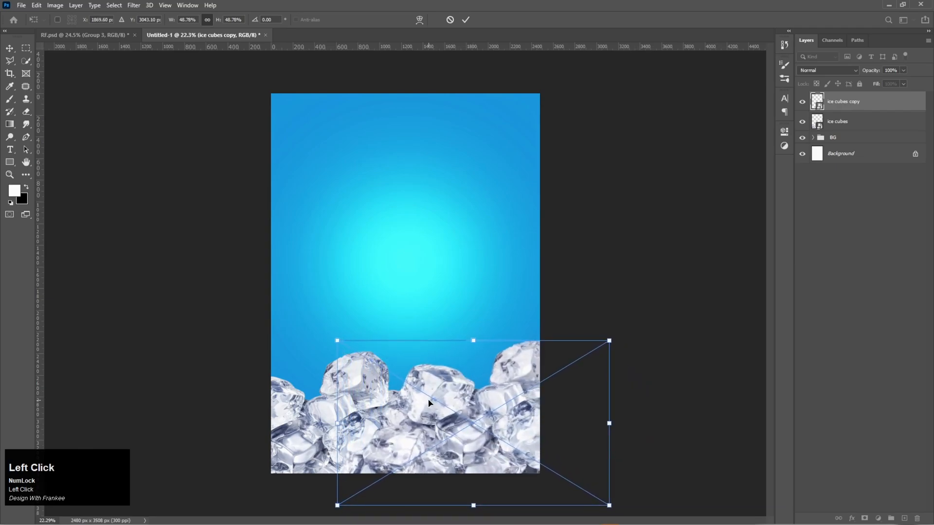
double_click(429, 401)
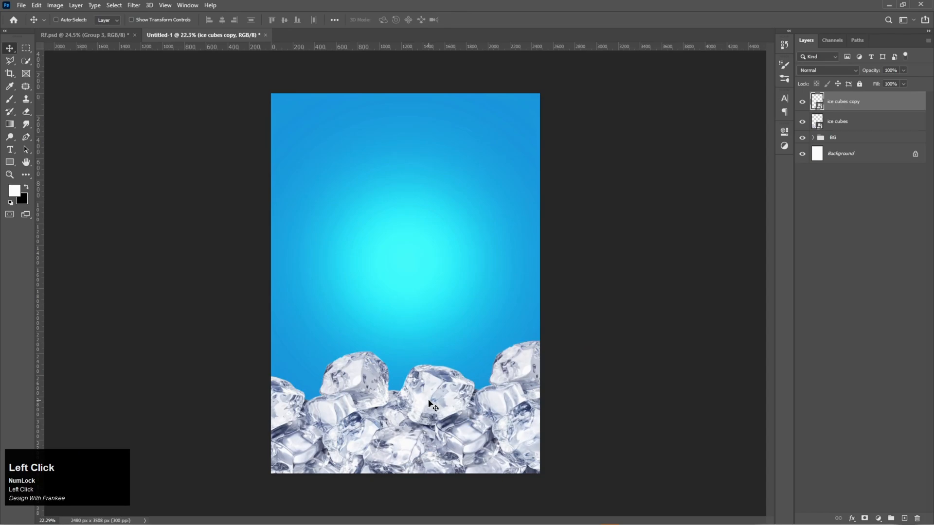
Step: Place the pepsi can image upright in the centre of the poster
left_click(466, 518)
left_click_drag(442, 91, 409, 387)
left_click_drag(509, 284, 448, 319)
key("Return")
key("ctrl+0")
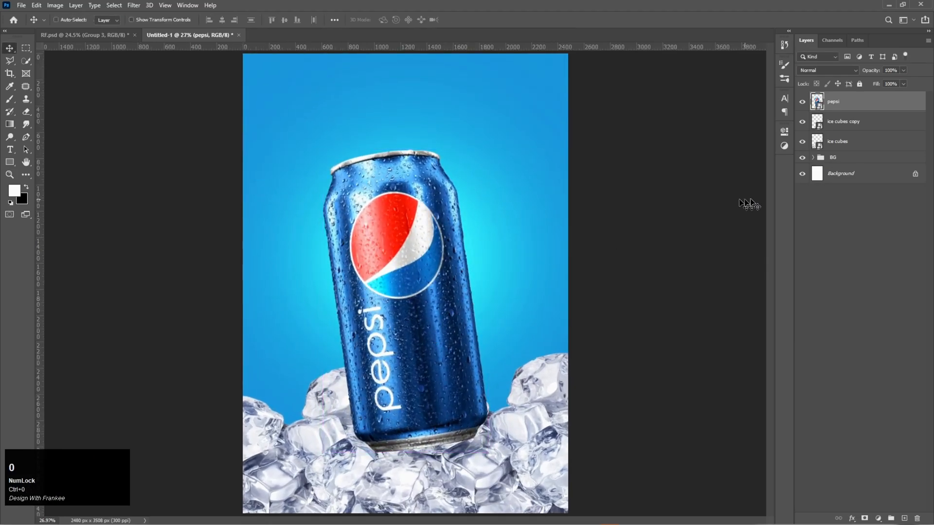
Step: Bring both ice cube layers in front of the can and lower the can by about 99 px into the ice
left_click(861, 147)
left_click(859, 128, "ctrl")
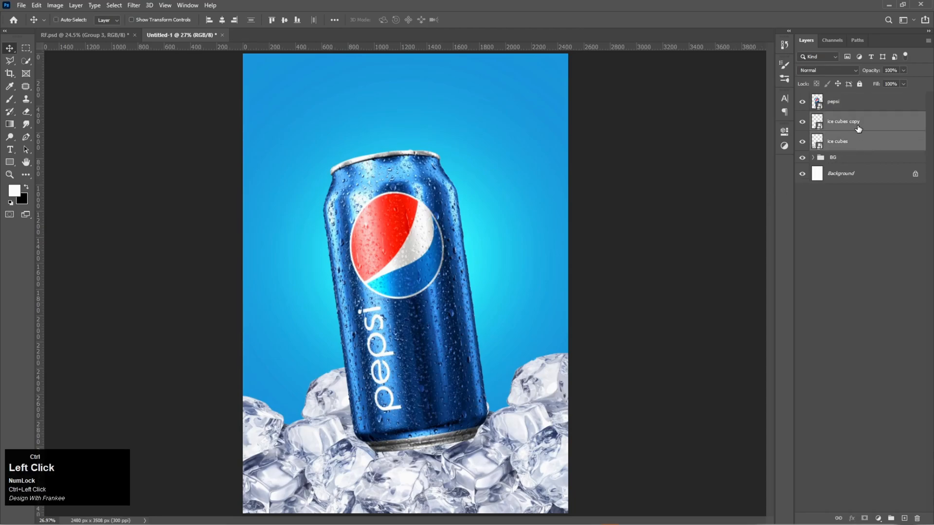
left_click_drag(859, 128, 858, 96)
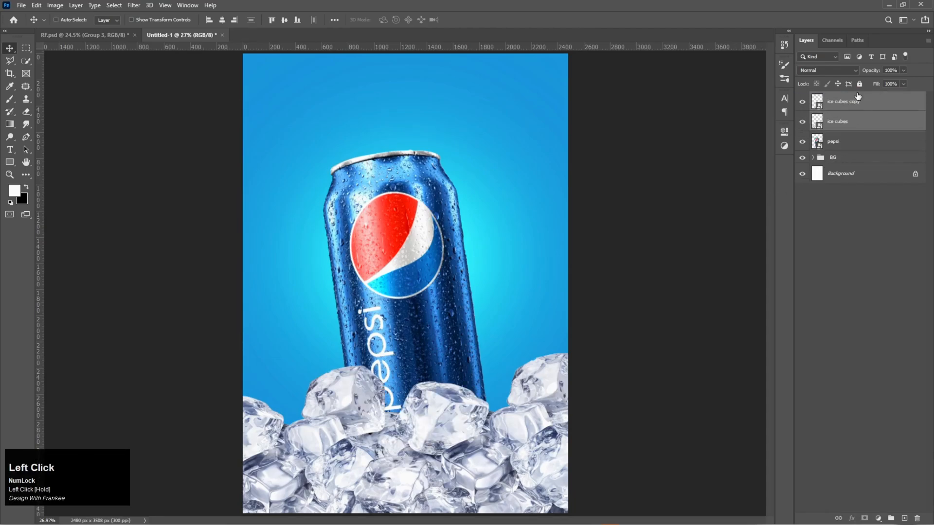
left_click(845, 141)
left_click_drag(436, 301, 436, 308)
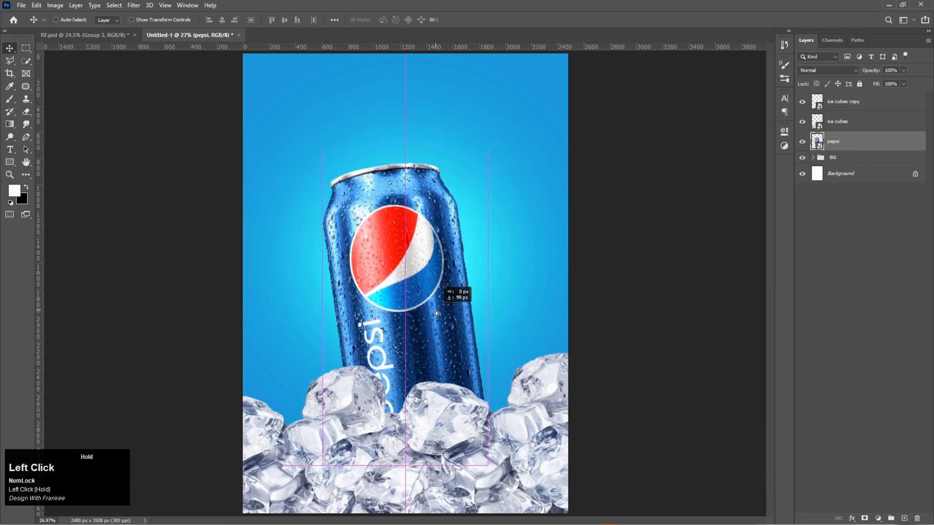
left_click_drag(436, 311, 438, 312)
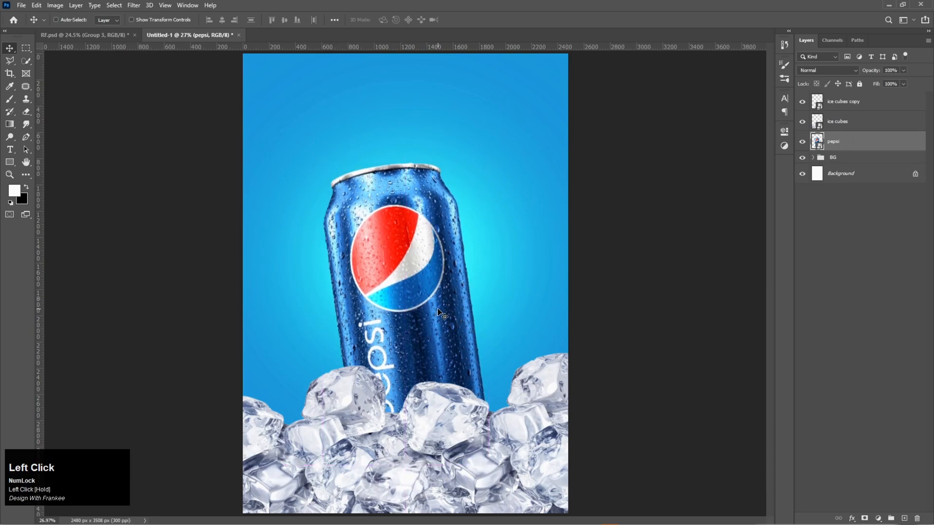
Step: Duplicate the ice cubes layer beneath the pepsi layer and raise the copy so its cubes show behind the can's left side
left_click(843, 126)
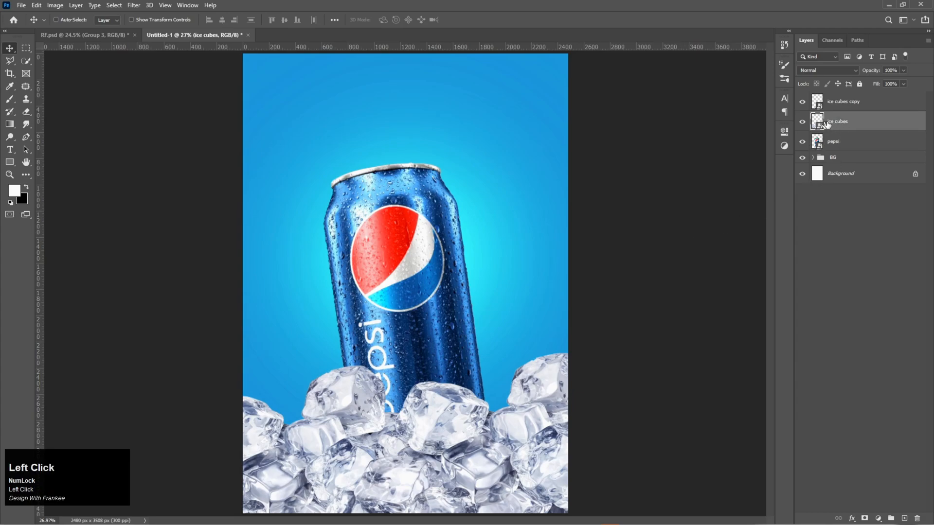
left_click(803, 122)
left_click(802, 124)
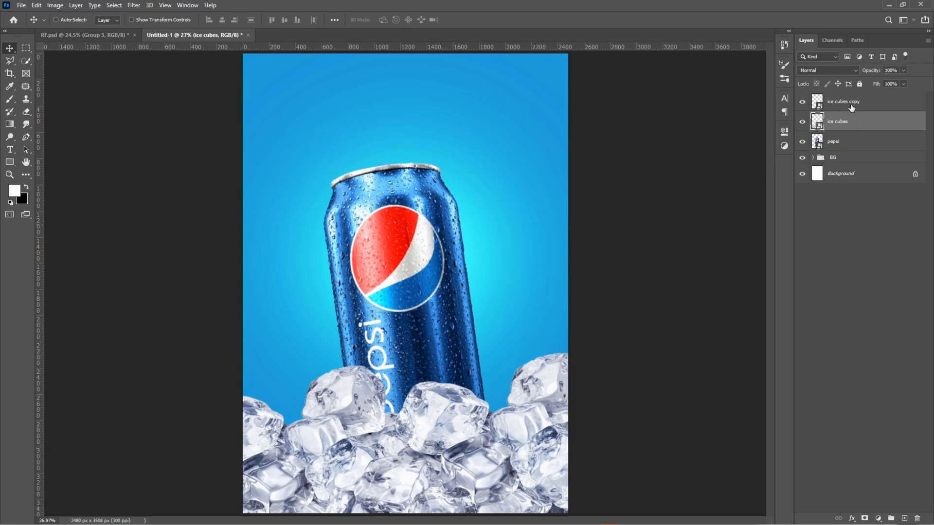
left_click_drag(843, 122, 842, 146)
left_click_drag(366, 462, 361, 406)
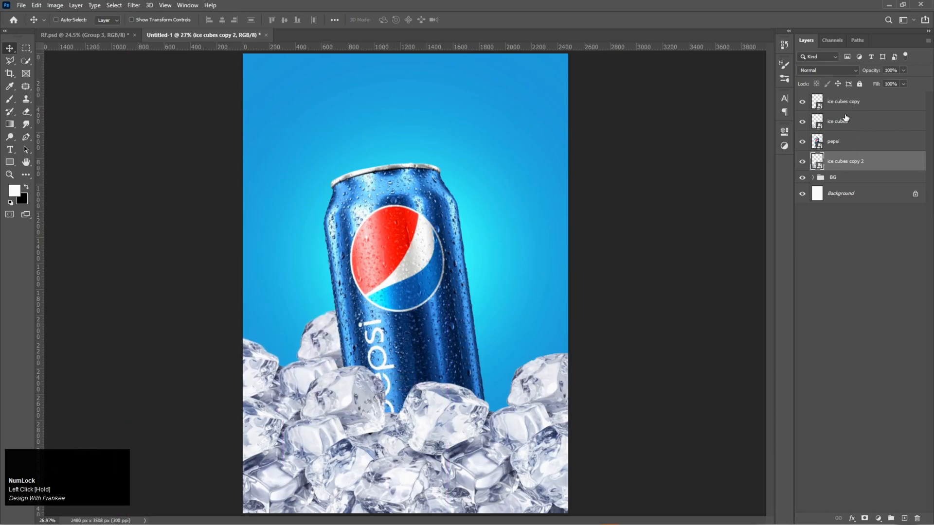
left_click(803, 163)
left_click(804, 162)
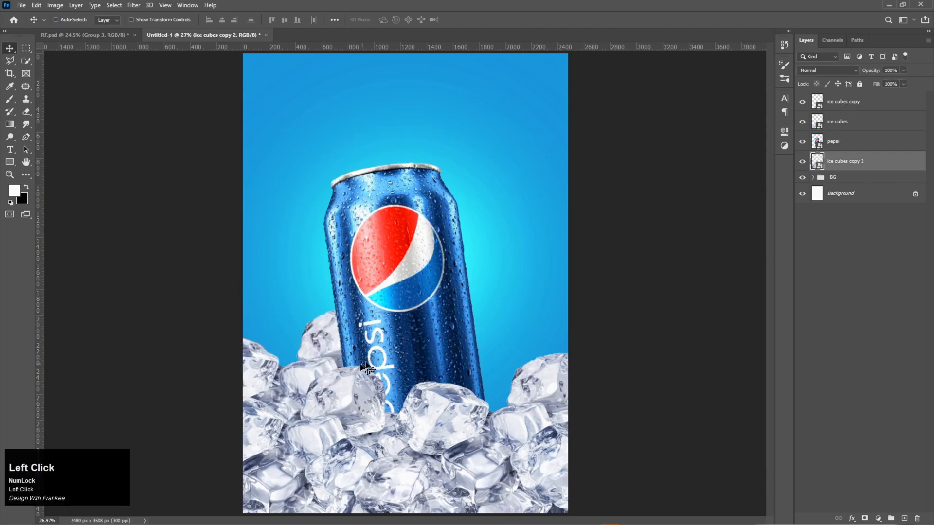
Step: Duplicate the back ice cubes to fill the area behind the can's right side, and shift the can slightly right and down
left_click_drag(329, 374, 591, 371)
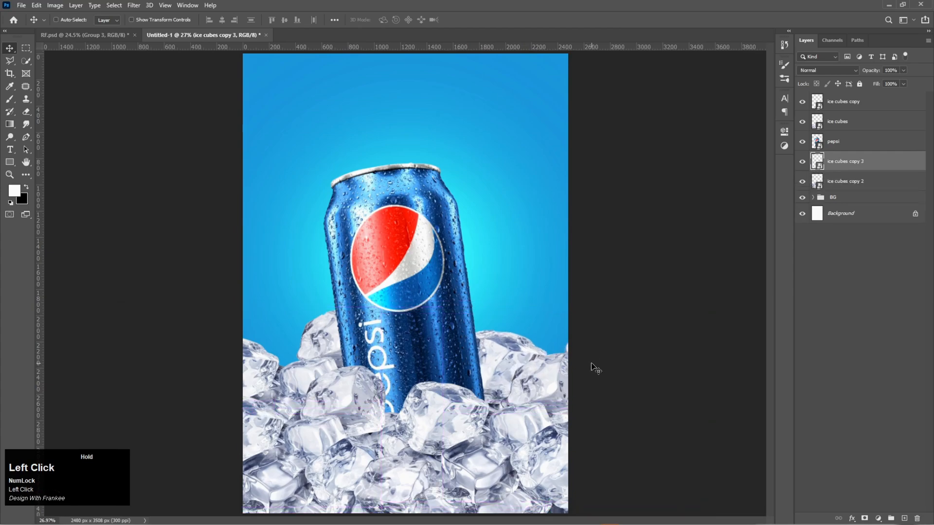
left_click_drag(525, 364, 543, 359)
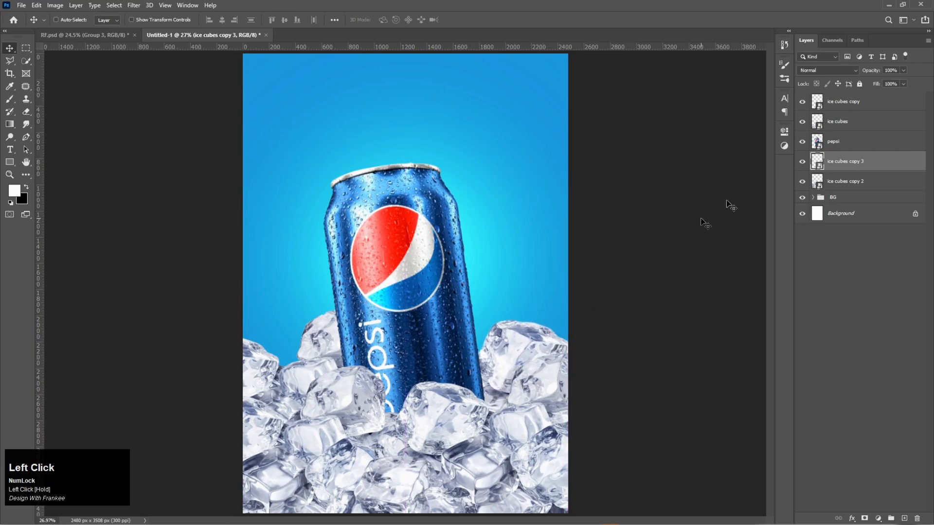
left_click(845, 141)
left_click_drag(420, 295, 426, 301)
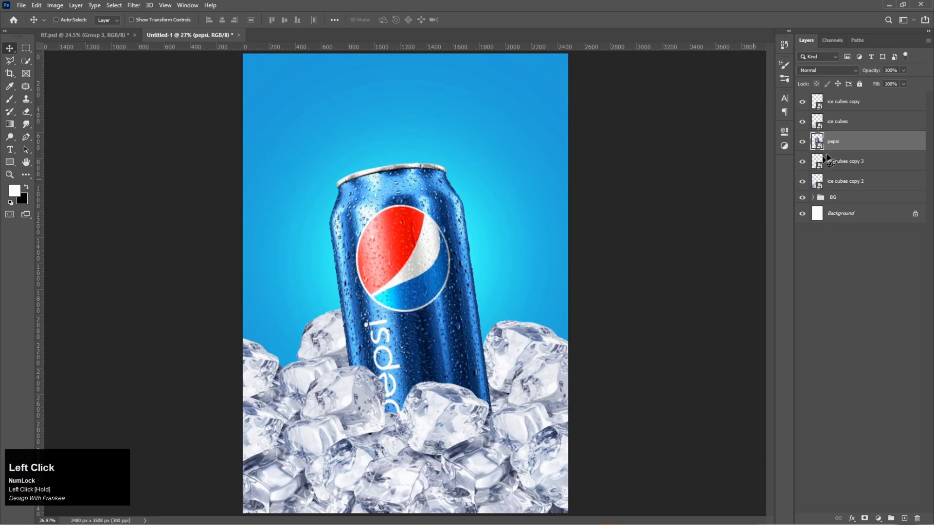
Step: Group the two ice cube layers behind the can and name the group B Ice
left_click(832, 177)
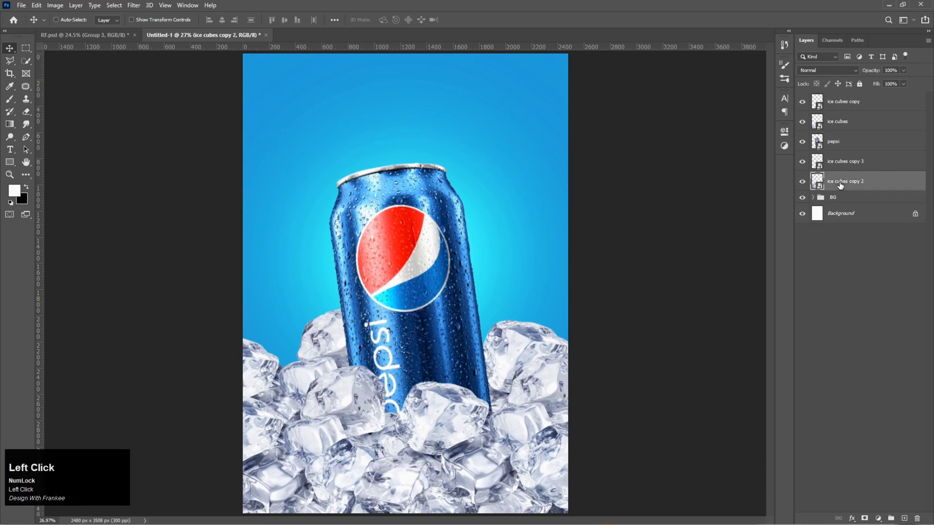
left_click(840, 166, "ctrl")
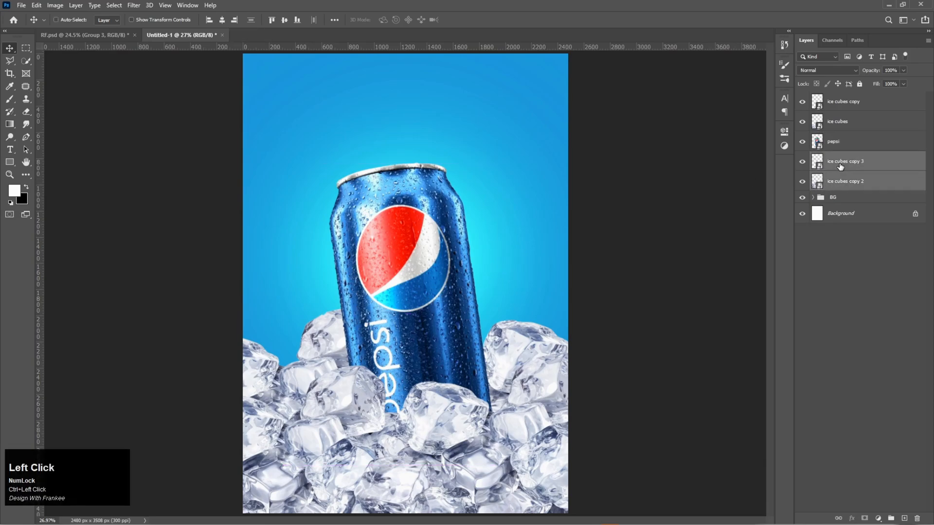
key("ctrl+g")
left_click(840, 162)
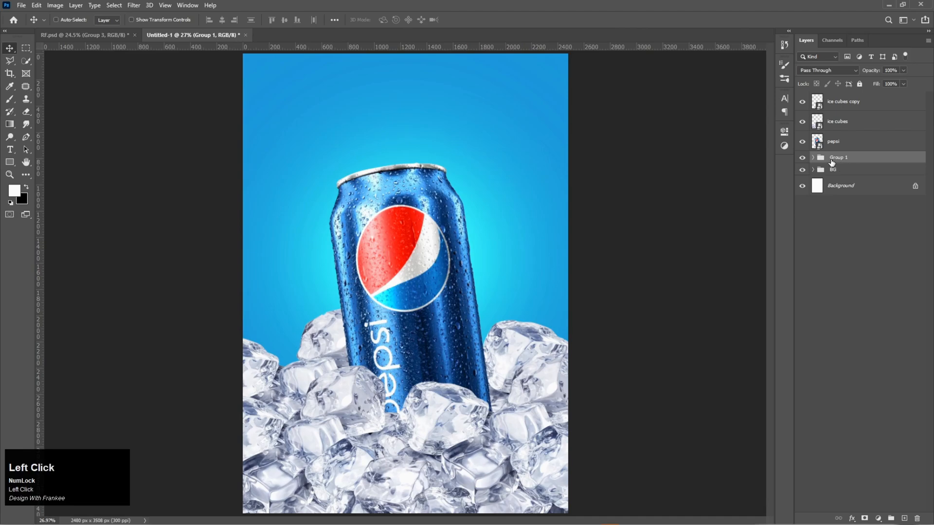
double_click(836, 160)
type("B Ice")
key("Return")
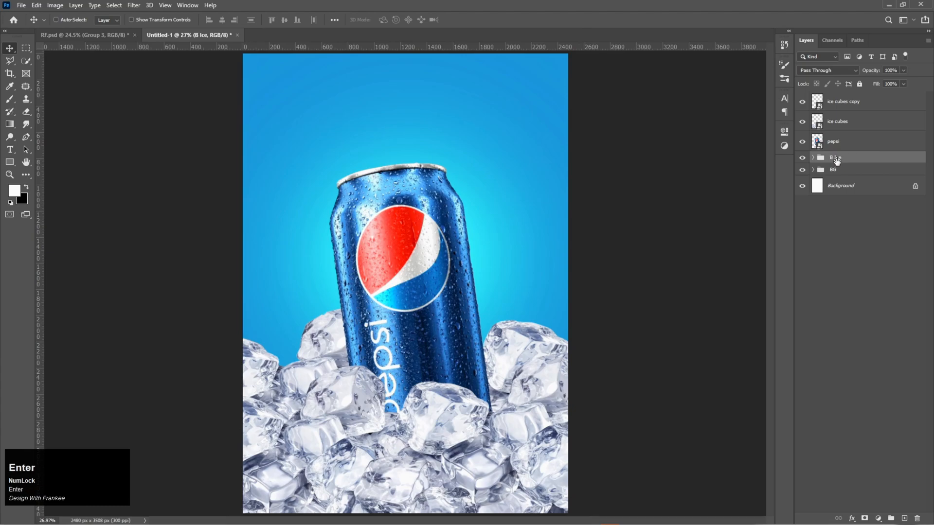
Step: Group the two ice cube layers in front of the can and name the group F Ice
left_click(848, 125)
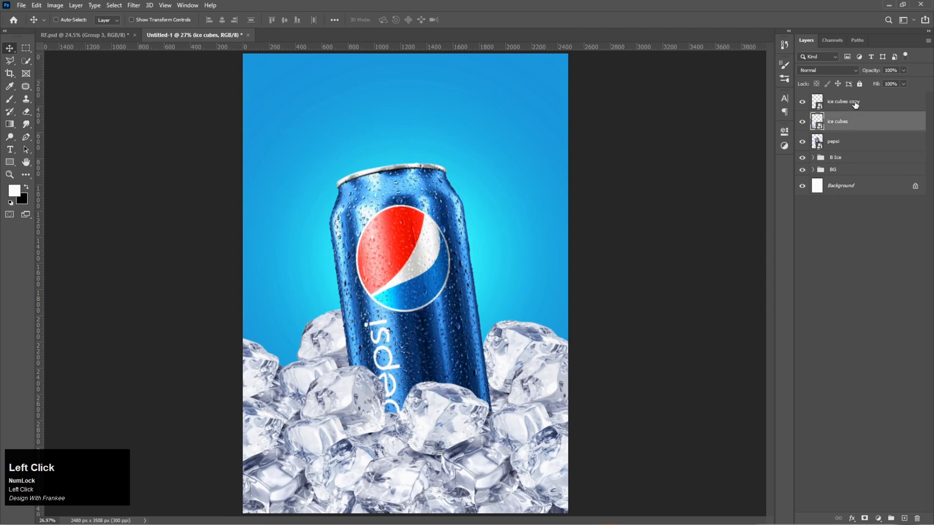
left_click(855, 104, "ctrl")
key("ctrl+g")
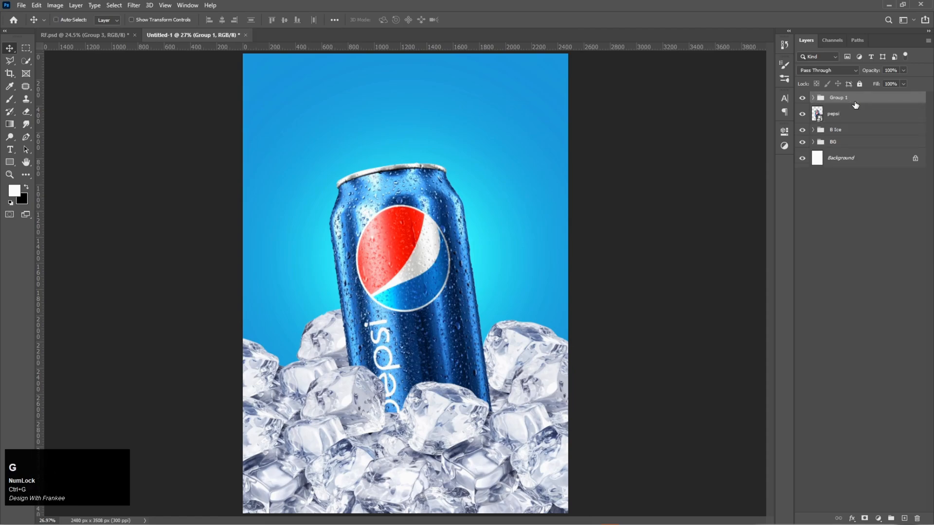
double_click(843, 97)
type("F Ice")
key("Return")
Step: Nudge the front ice cubes slightly down so more of the can's base shows
left_click(825, 130)
mouse_move(453, 446)
left_mouse_down()
mouse_move(446, 446)
mouse_move(455, 457)
left_mouse_up()
left_click(833, 98)
Step: Lower the pepsi can slightly, then enlarge it a little and settle it in the ice
left_click(836, 115)
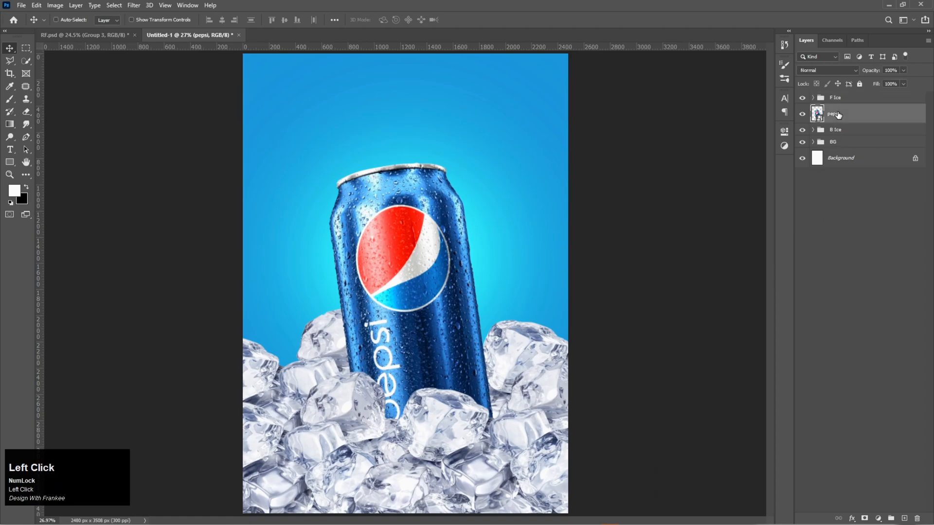
left_click_drag(468, 329, 468, 340)
key("ctrl+t")
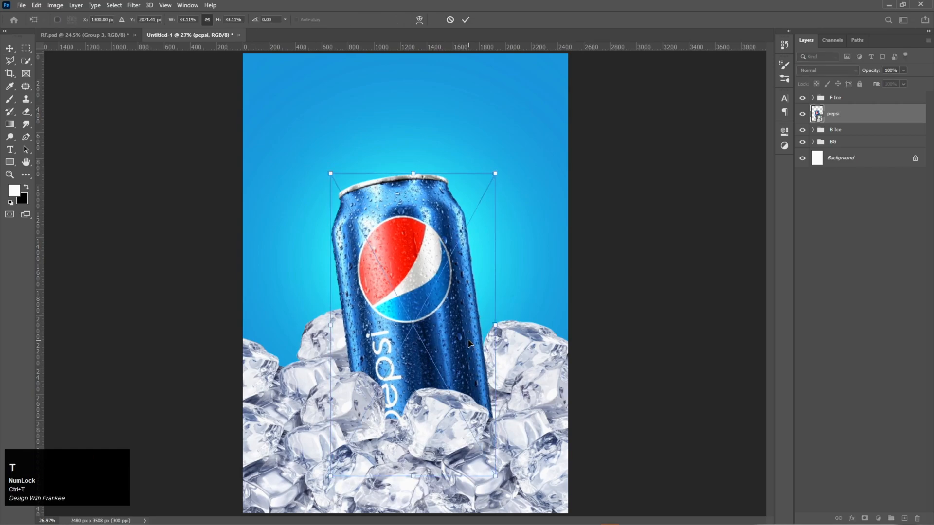
left_click_drag(413, 173, 410, 158)
left_click_drag(428, 279, 430, 276)
left_click(766, 169)
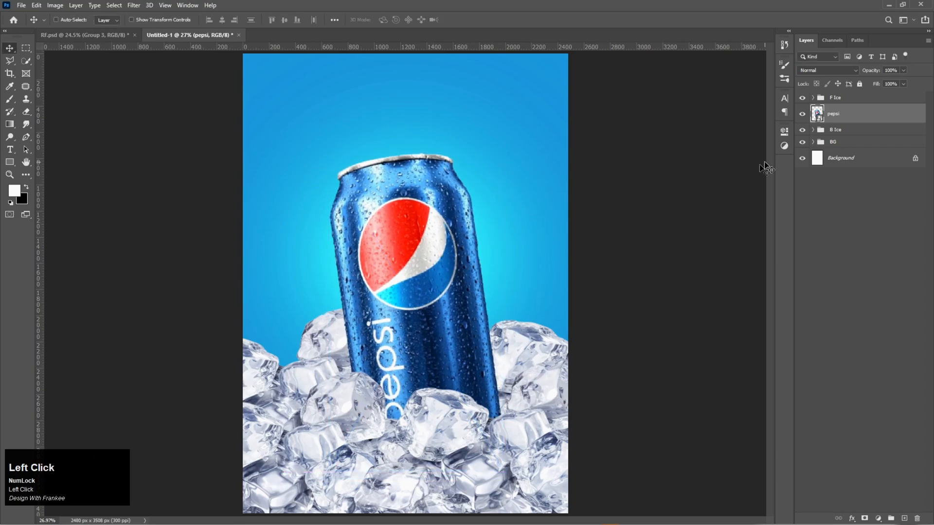
Step: Scale Layer 1 and Layer 1 copy in the BG group together to 119.37% and shift them slightly up
left_click(818, 144)
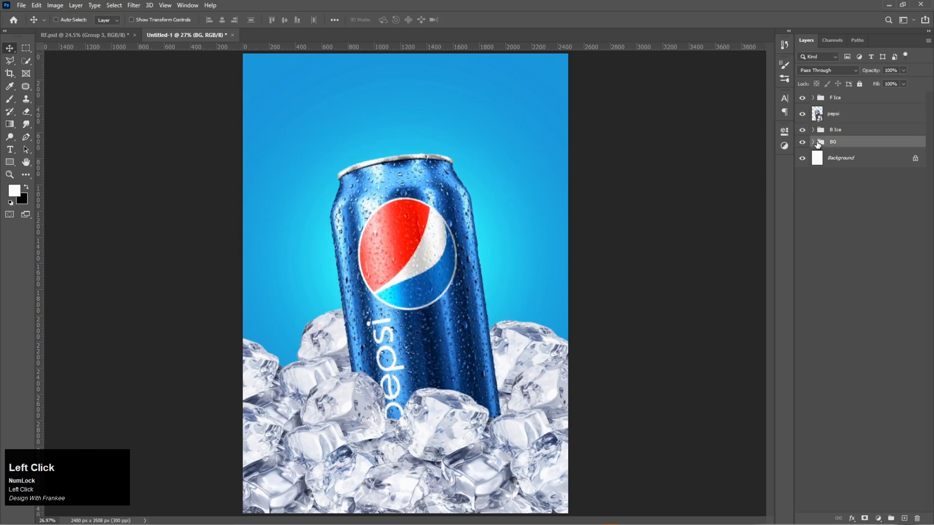
left_click(814, 142)
left_click(845, 202)
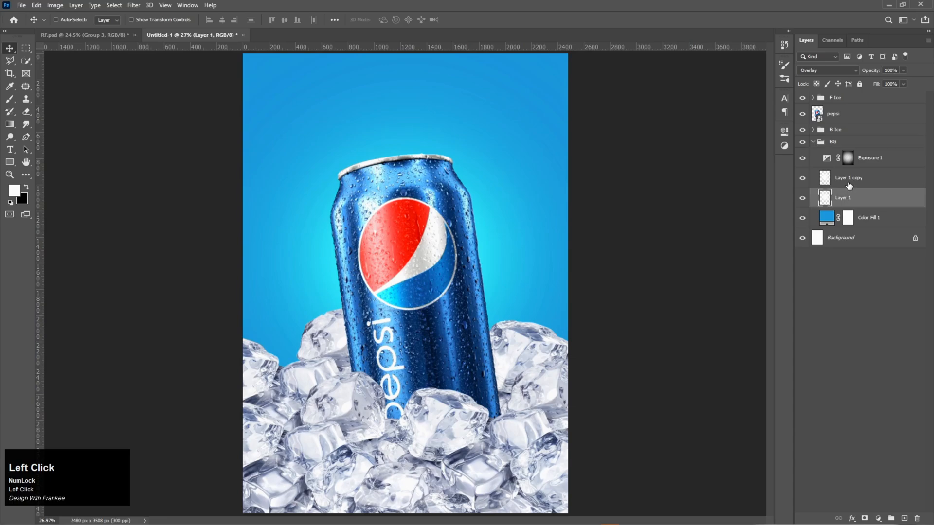
left_click(848, 179, "ctrl")
key("ctrl+t")
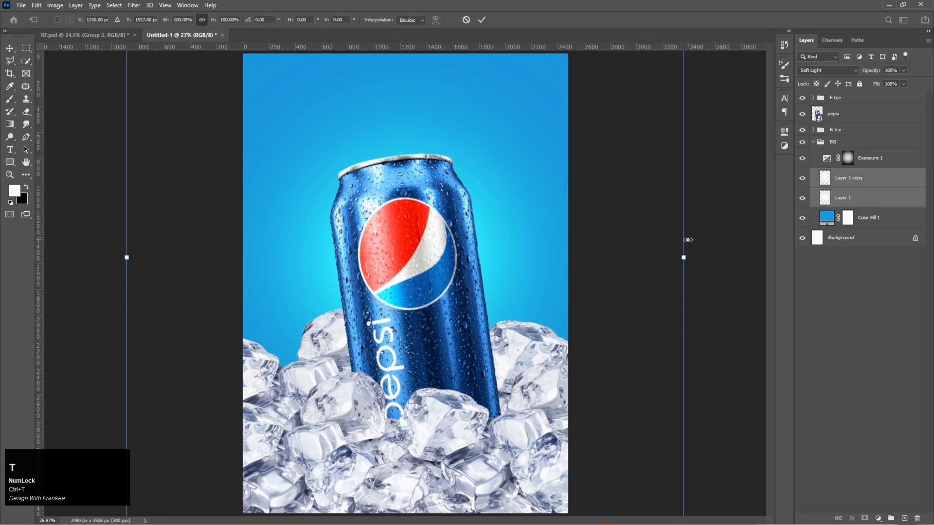
left_click_drag(685, 257, 739, 273)
mouse_move(447, 259)
left_mouse_down()
mouse_move(447, 270)
mouse_move(447, 256)
left_mouse_up()
key("Return")
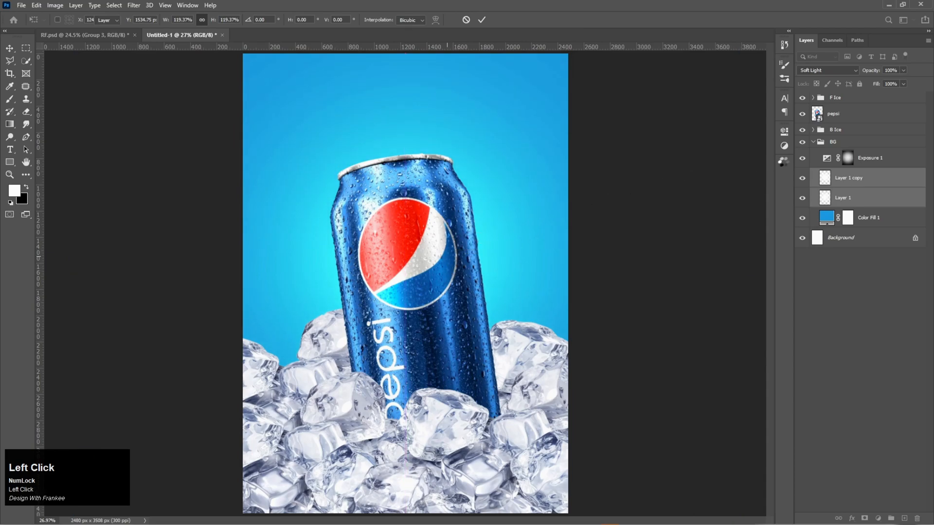
left_click(813, 143)
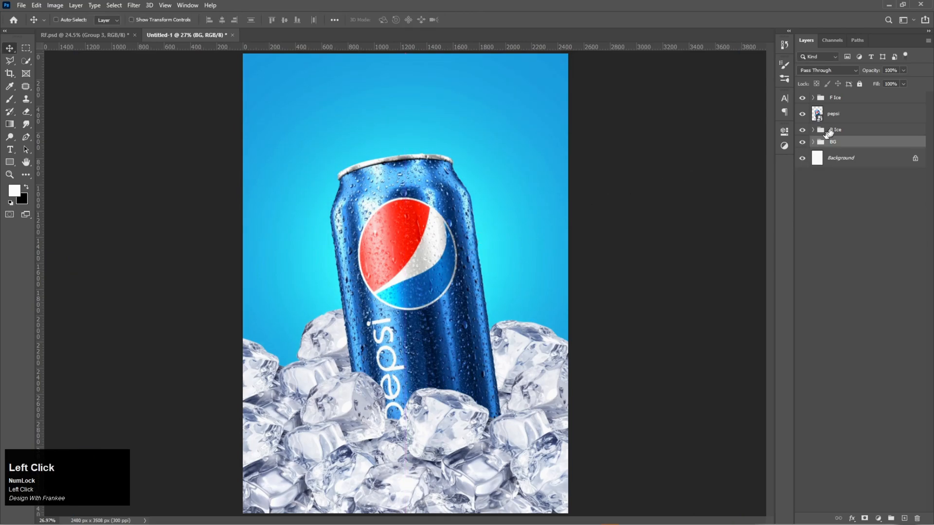
Step: Place the ice_ image from the Pepsi Poster Design folder and move its layer to the top of the B Ice group
left_click(842, 99)
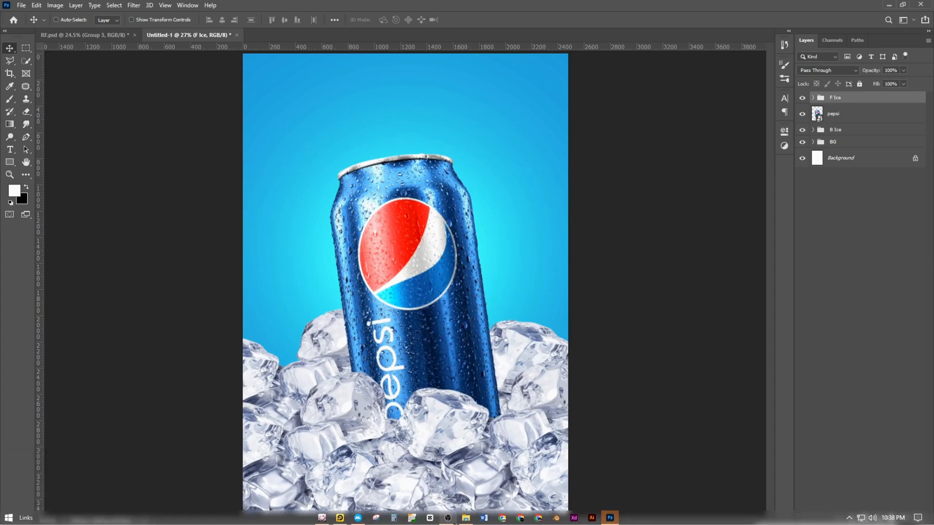
left_click(466, 518)
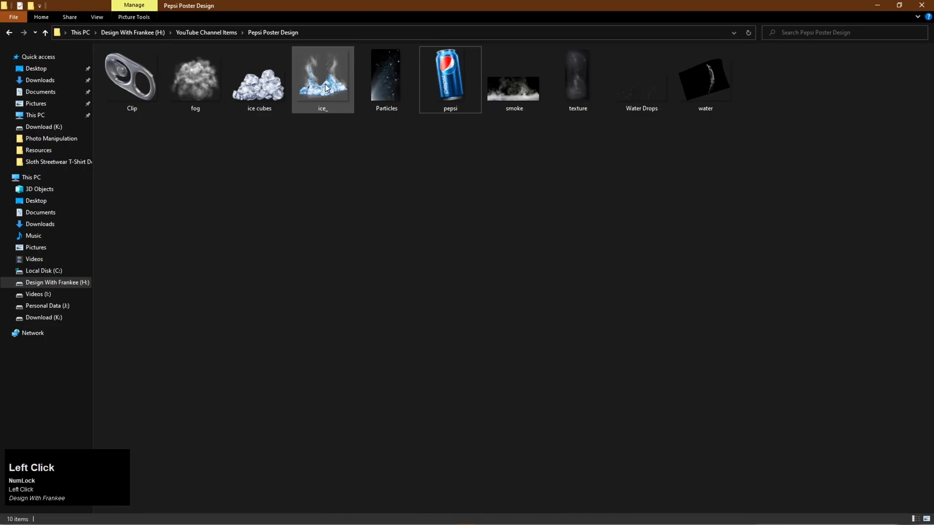
left_click_drag(325, 80, 421, 395)
left_click(722, 192)
left_click_drag(851, 106, 838, 150)
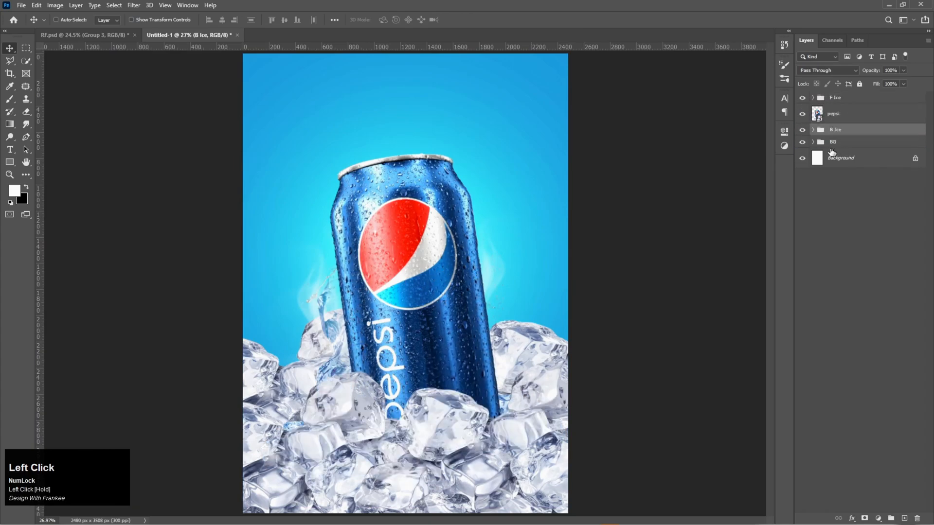
left_click(839, 150)
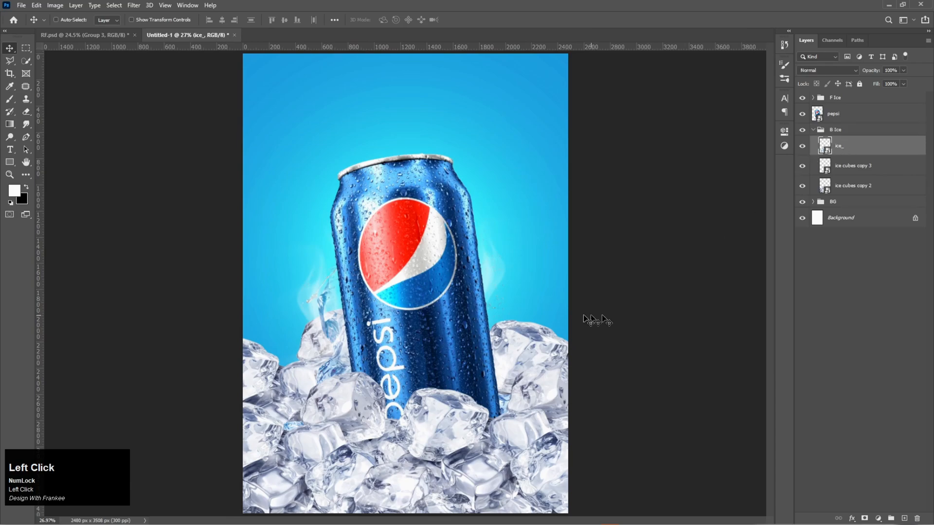
Step: Shift the ice_ layer down and enlarge it so its vapour rises on both sides of the can
left_click_drag(448, 364, 461, 381)
key("ctrl")
key("ctrl+t")
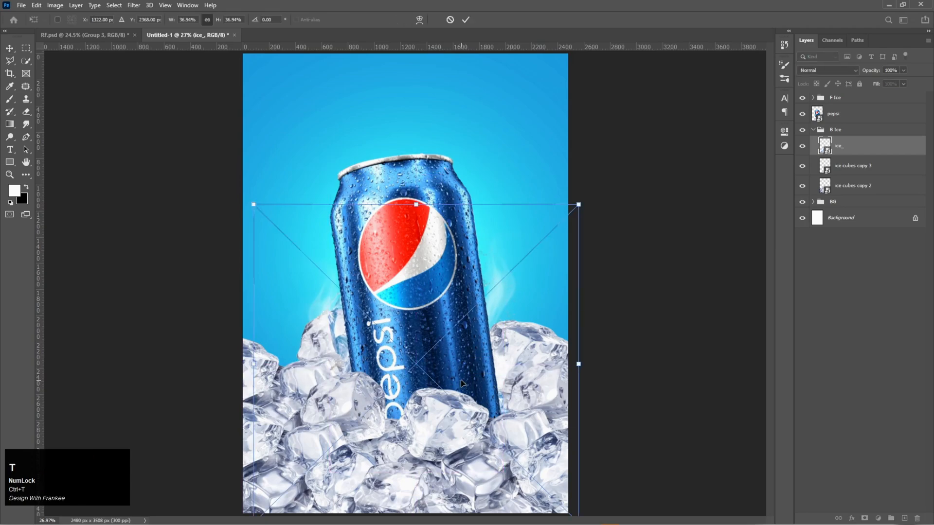
left_click_drag(575, 363, 601, 365)
left_click_drag(501, 369, 500, 386)
key("Return")
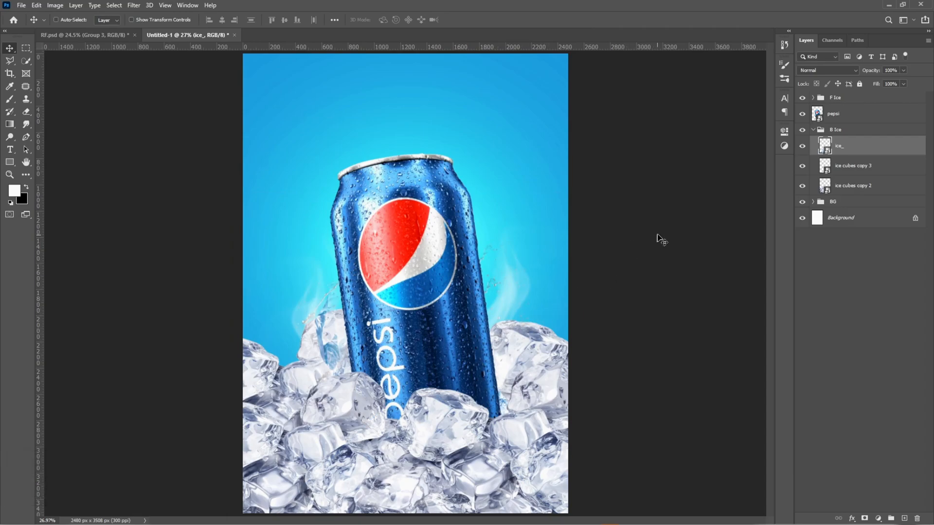
Step: Place the Water Drops image from the project folder and move its layer to the bottom of the F Ice group
left_click(859, 119)
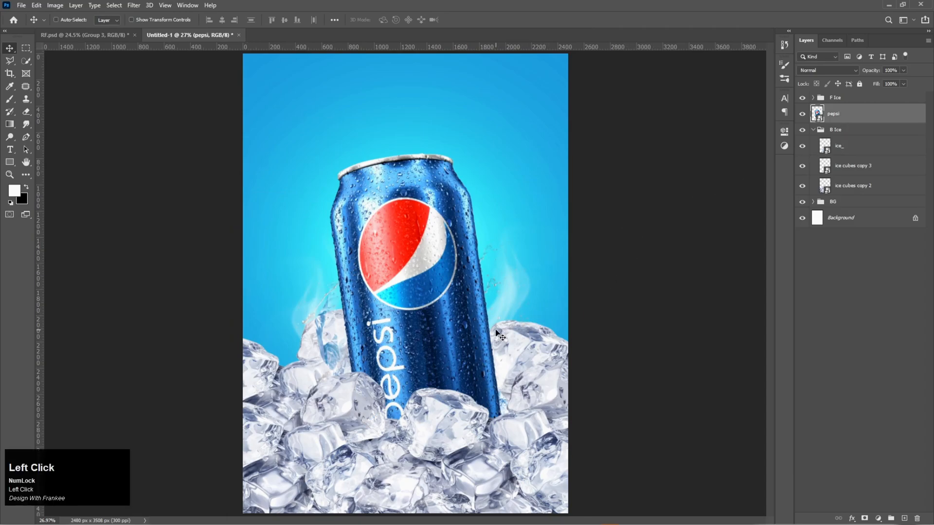
left_click(467, 518)
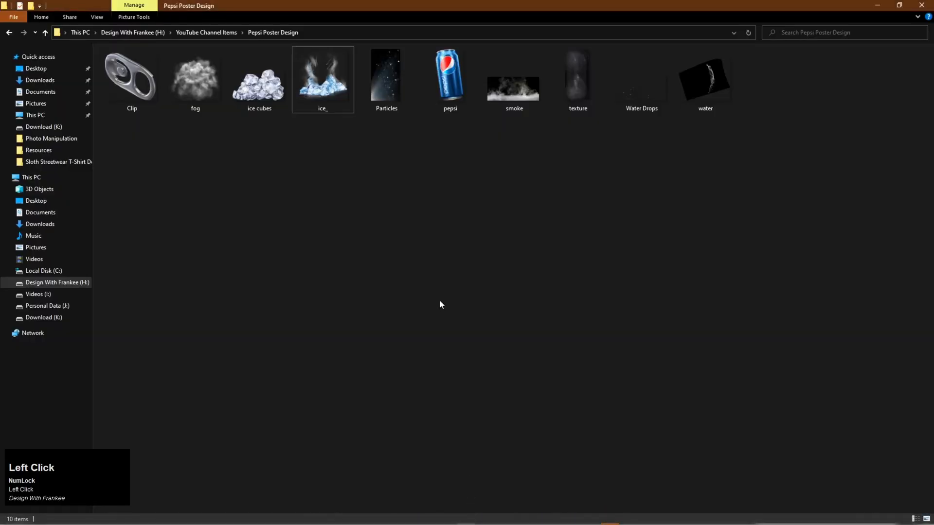
left_click_drag(635, 100, 417, 391)
left_click(632, 276)
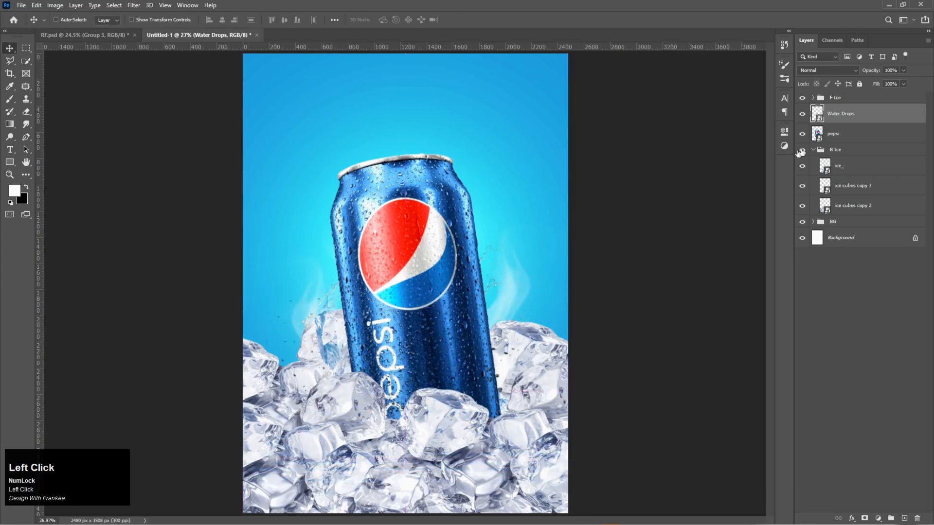
left_click_drag(820, 116, 848, 150)
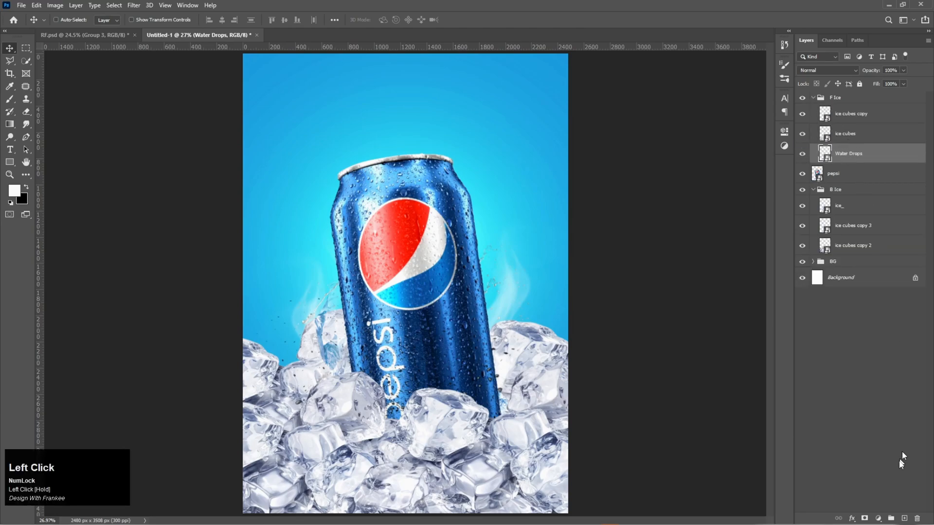
Step: Clip a Hue/Saturation adjustment to the Water Drops layer and set Lightness to +100
left_click_drag(878, 518, 882, 421)
left_click(703, 294)
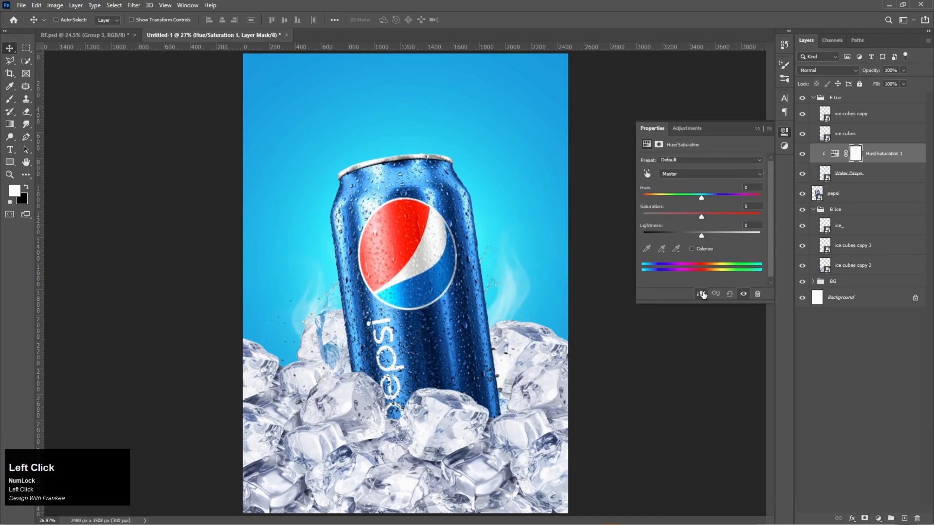
left_click_drag(702, 233, 761, 242)
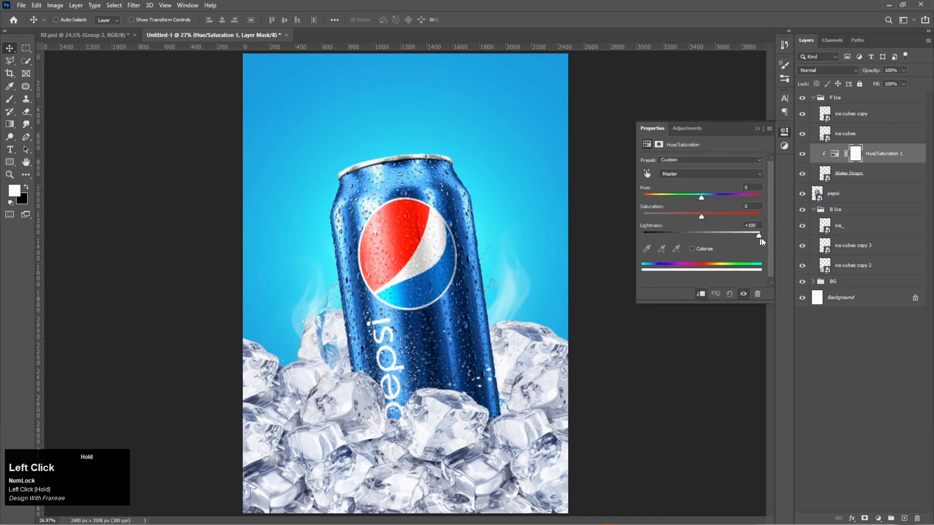
left_click(757, 129)
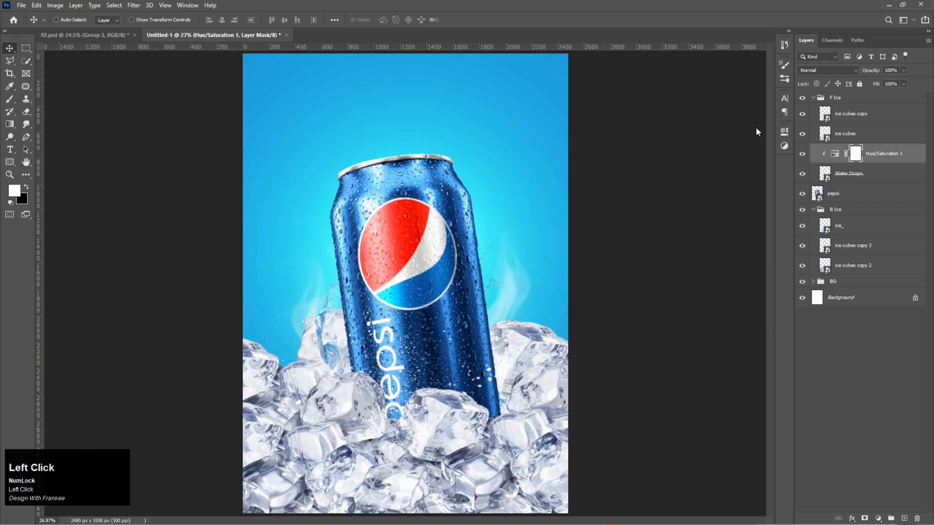
Step: Nudge the Water Drops layer slightly right and down over the can's base, and collapse the two ice groups
left_click(850, 174)
mouse_move(474, 369)
left_mouse_down()
mouse_move(488, 385)
mouse_move(483, 395)
mouse_move(484, 382)
left_mouse_up()
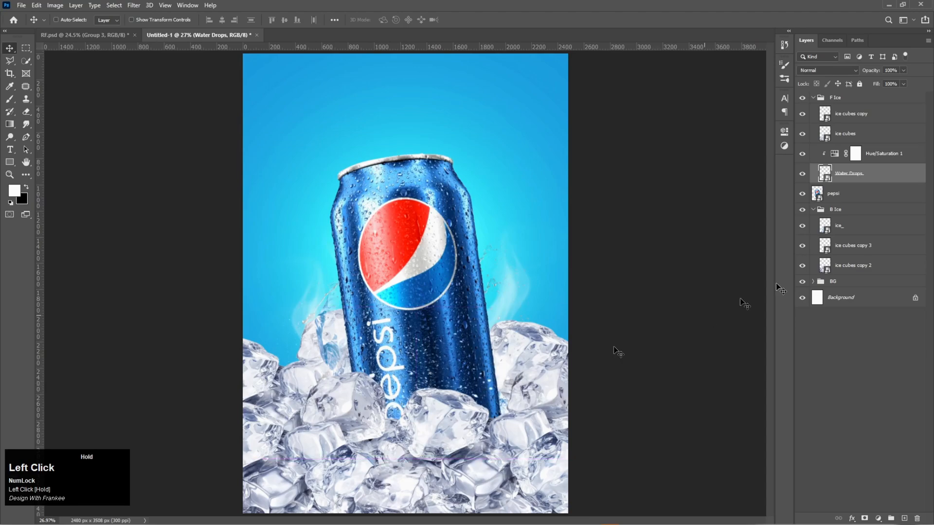
left_click(814, 98)
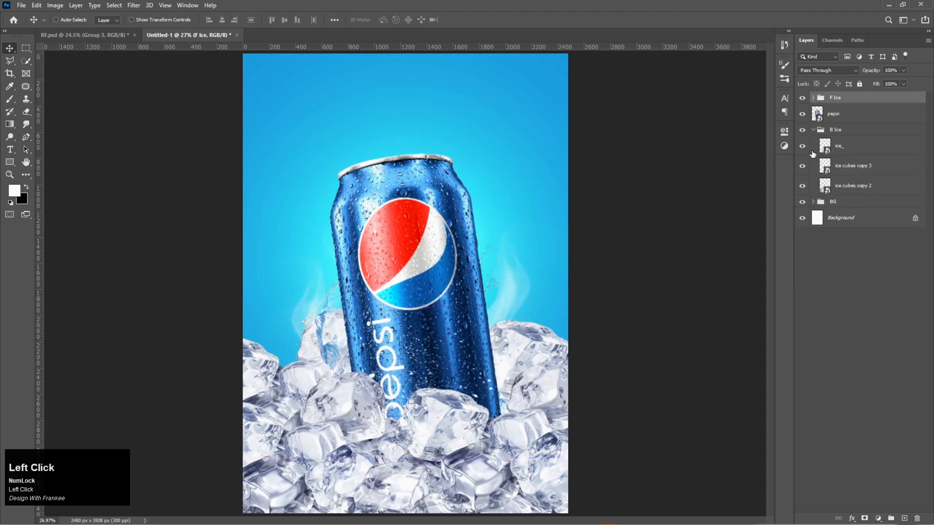
left_click(814, 130)
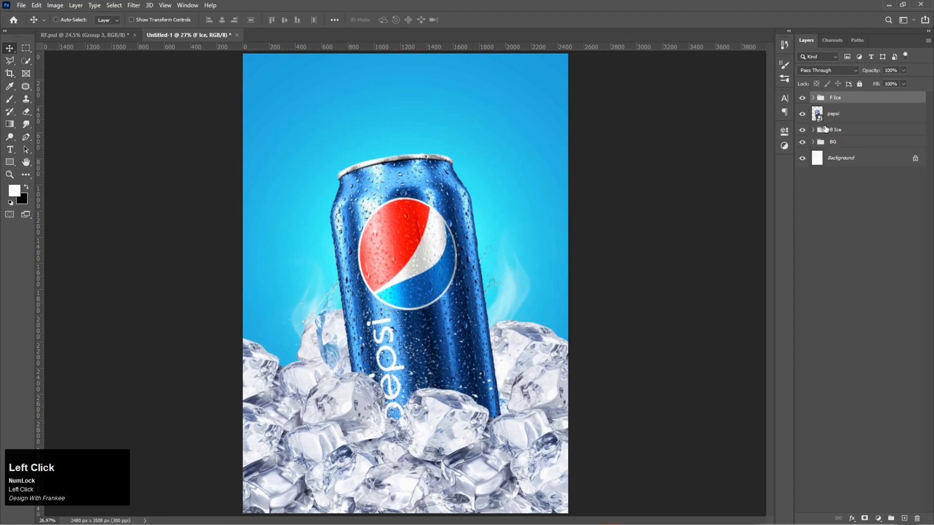
Step: Place the texture image from the project folder directly above the pepsi layer
left_click(855, 117)
mouse_move(471, 523)
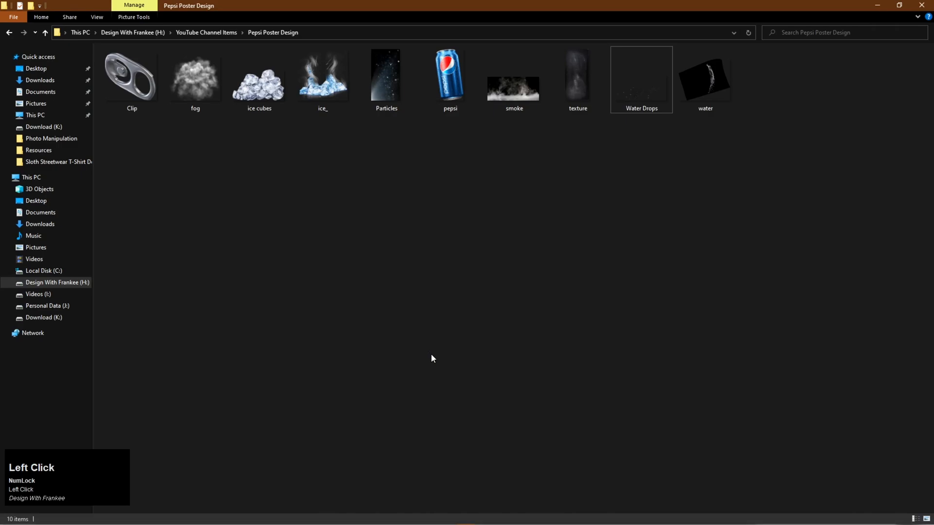
left_click(573, 92)
left_click_drag(573, 91, 396, 366)
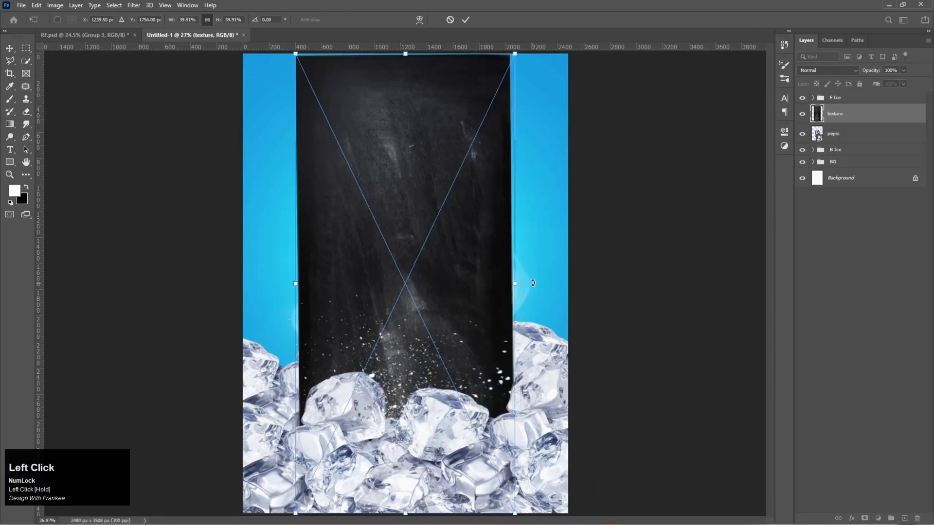
Step: Enlarge the texture to about 61.4% to span the poster's width and shift it upward over the page
left_click_drag(515, 286, 574, 283)
left_click_drag(244, 285, 237, 284)
double_click(412, 275)
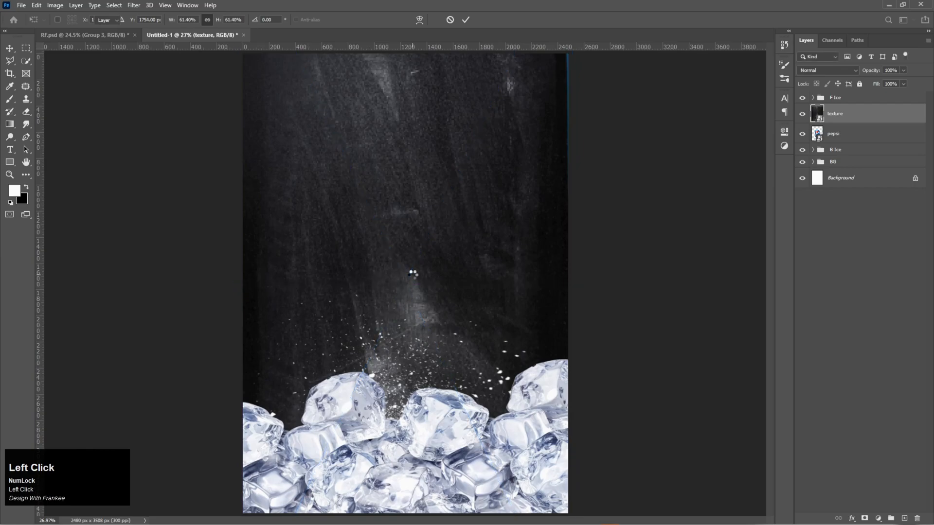
scroll(413, 280, "down", 2)
left_click_drag(411, 282, 398, 222)
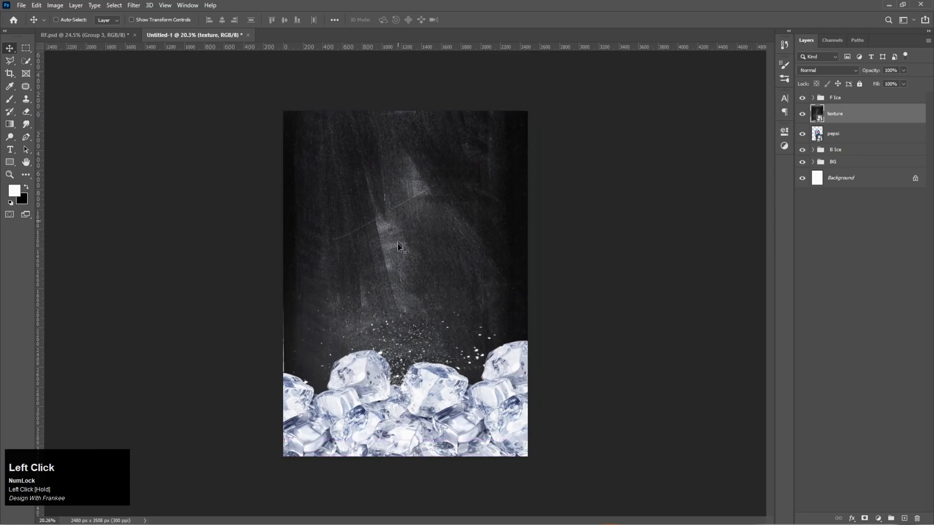
left_click_drag(398, 268, 398, 270)
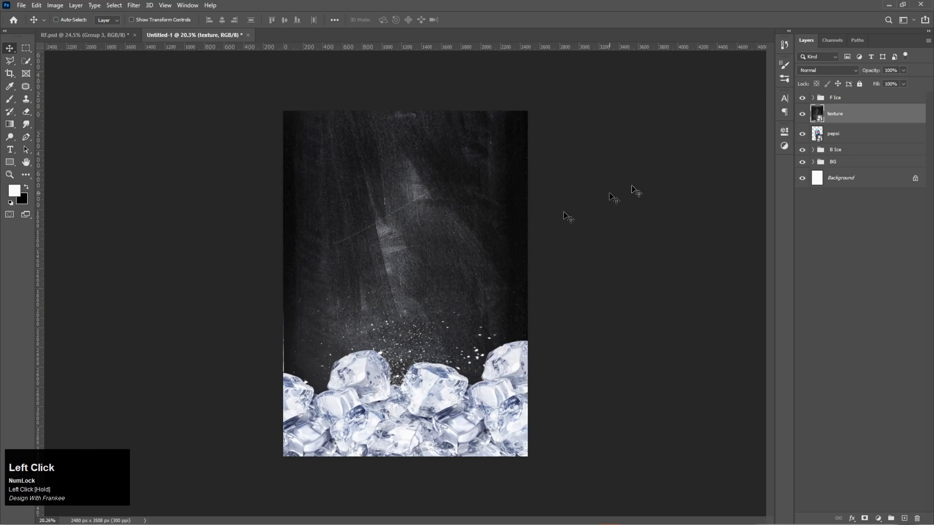
Step: Set the texture layer's blend mode to Screen and move it into the BG group just above Color Fill 1
left_click(830, 71)
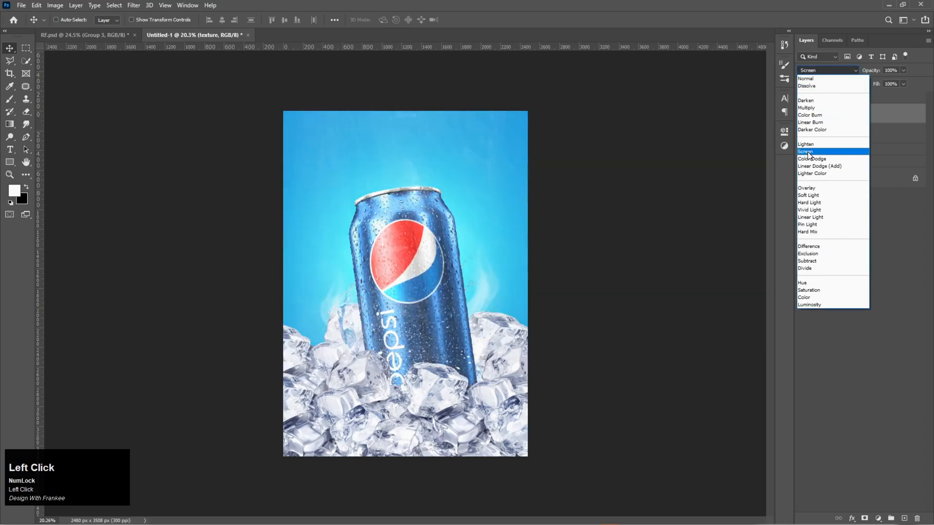
left_click(808, 153)
left_click_drag(849, 116, 827, 225)
left_click(812, 142)
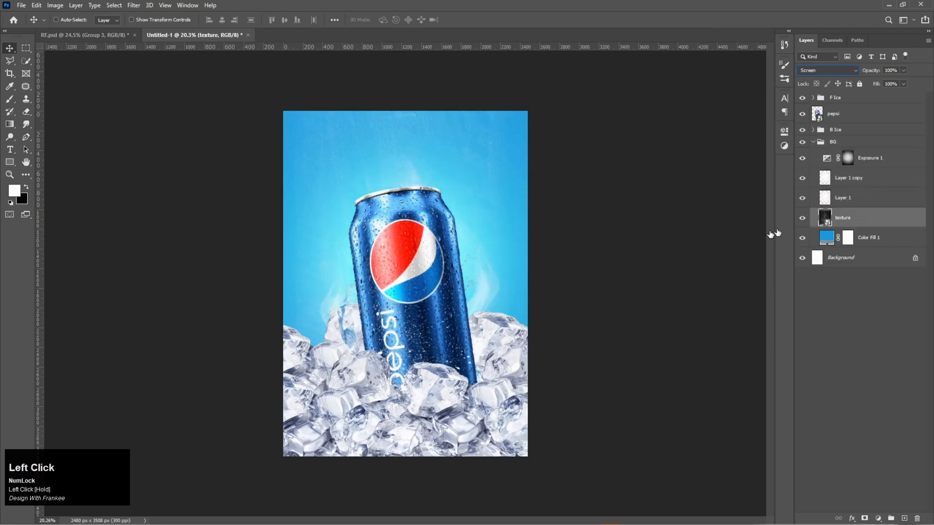
Step: Lower the texture layer's opacity to 45% and fit the whole poster in view
left_click(903, 70)
left_click_drag(903, 81, 880, 80)
key("ctrl+0")
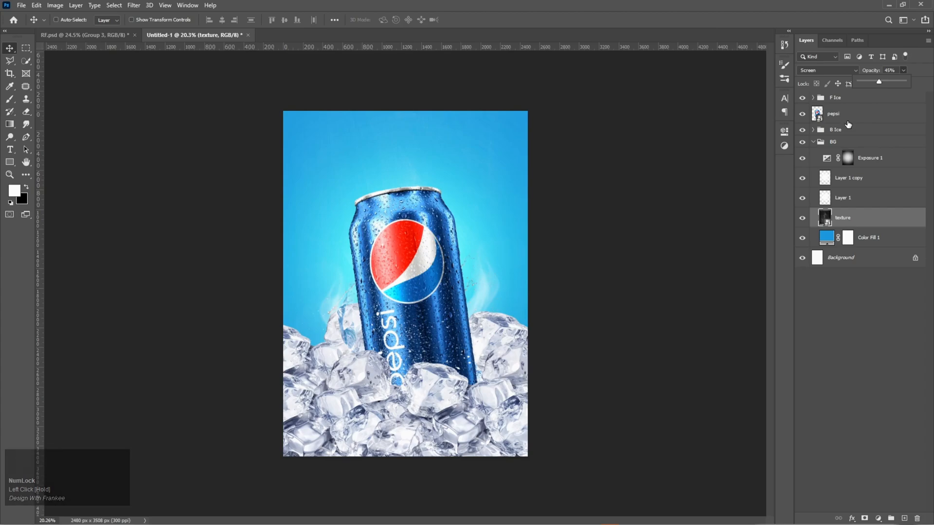
left_click(856, 220)
key("ctrl+0")
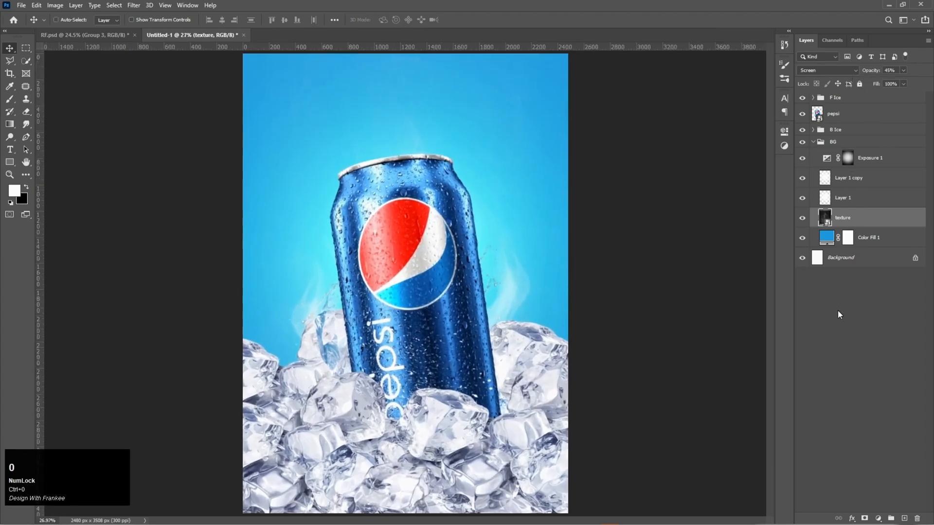
Step: Compare the poster with the texture hidden and shown, lower the texture layer's opacity to 35%, and collapse the BG group
left_click(802, 220)
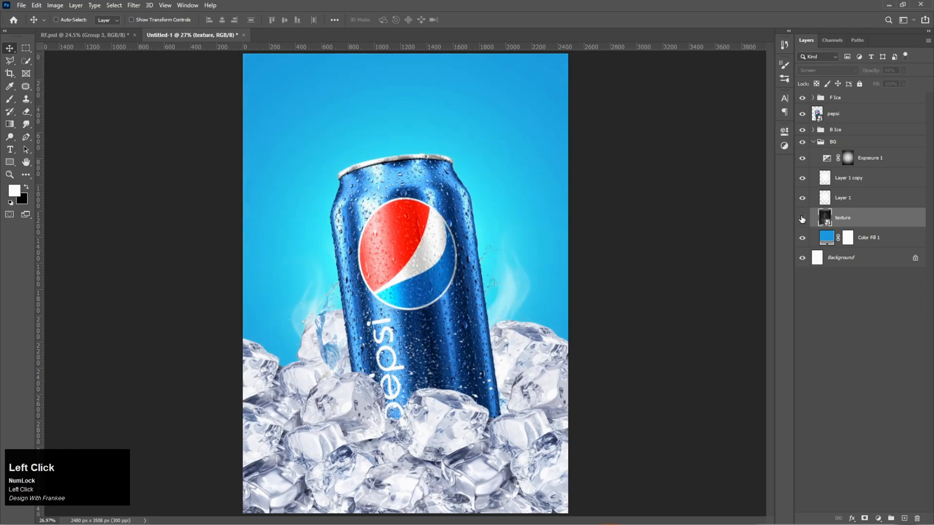
left_click(802, 219)
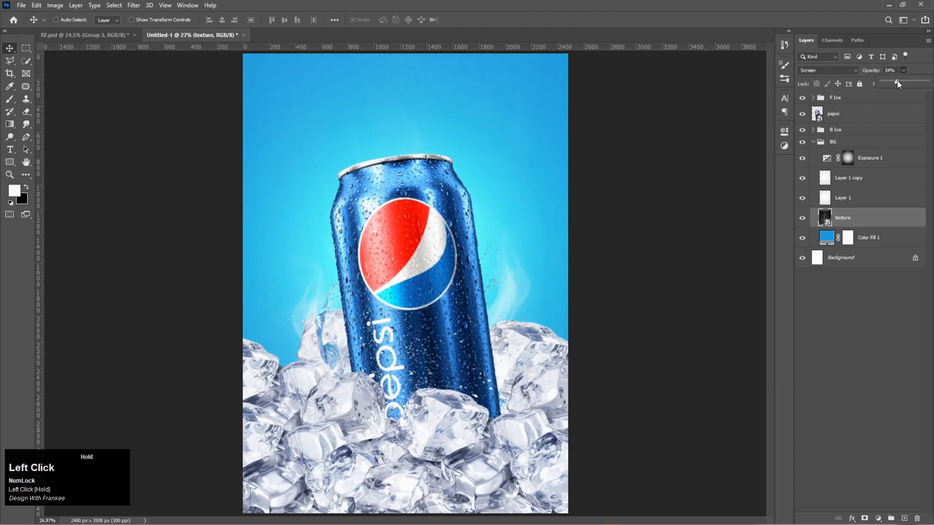
left_click_drag(897, 82, 897, 81)
left_click(813, 142)
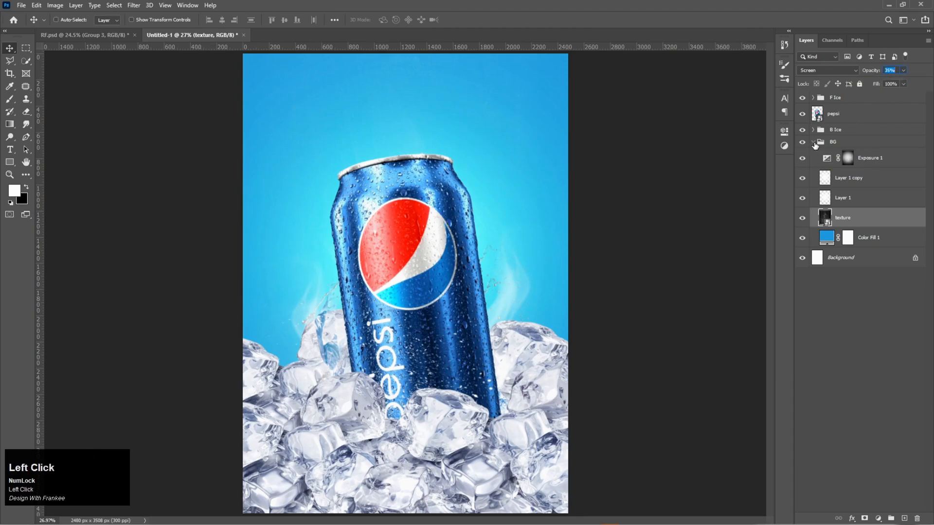
Step: Place the fog image from the project folder directly above the pepsi layer
left_click(845, 115)
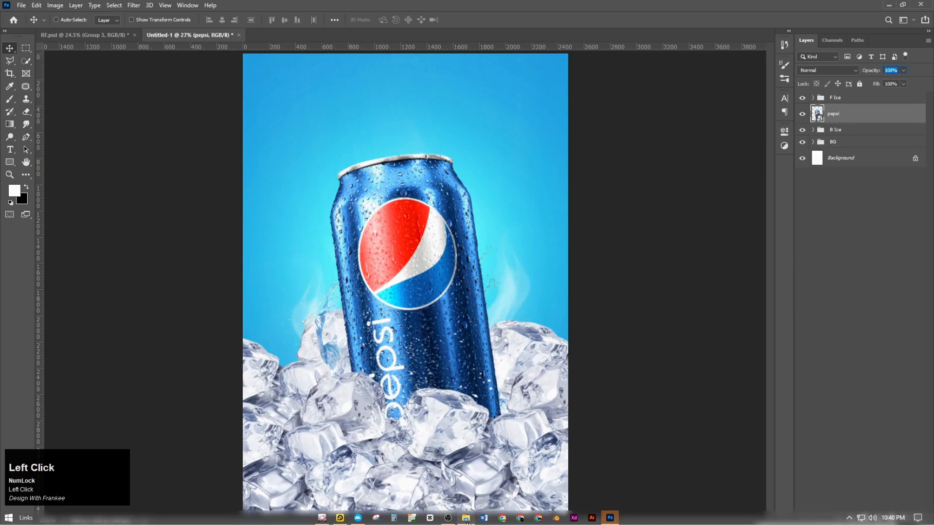
left_click(466, 520)
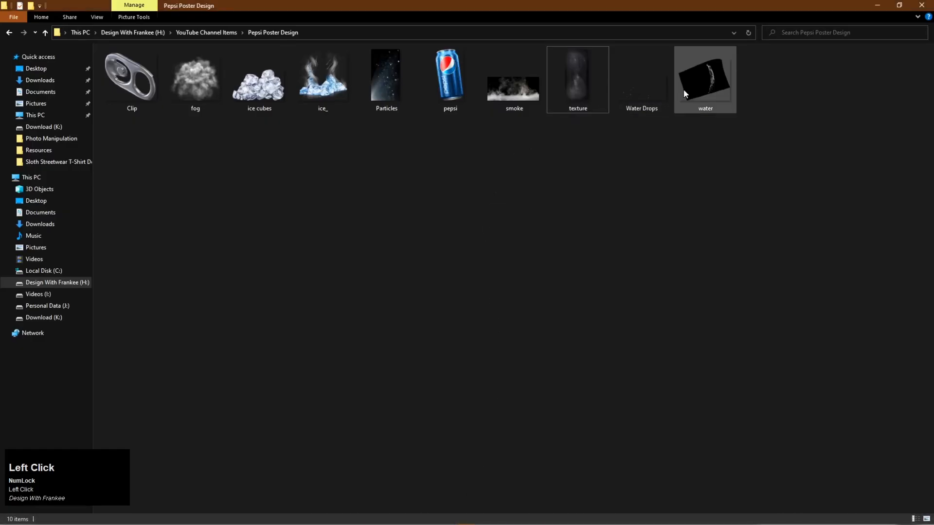
left_click(208, 93)
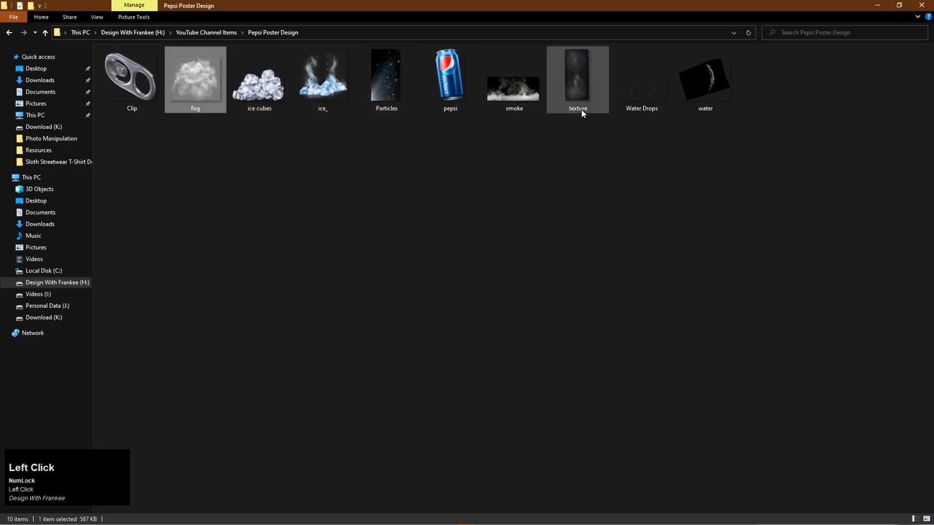
left_click_drag(178, 103, 420, 371)
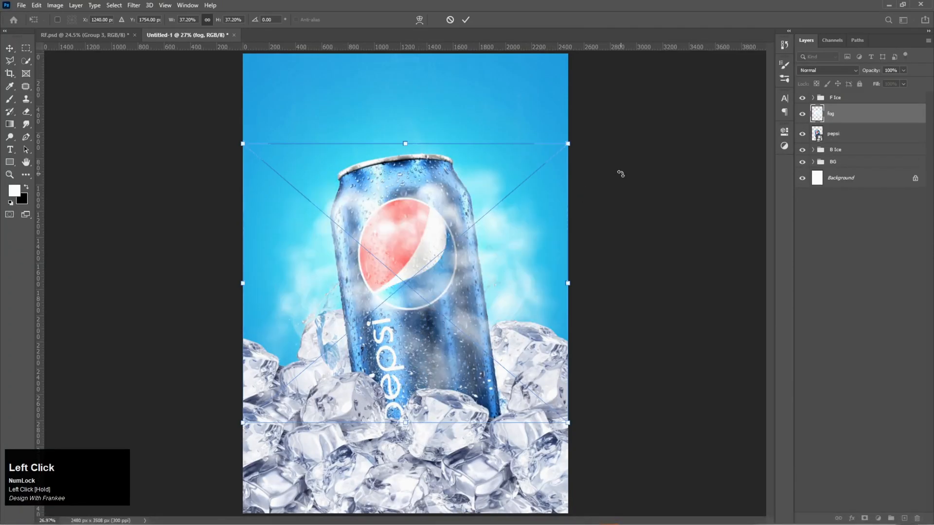
double_click(454, 300)
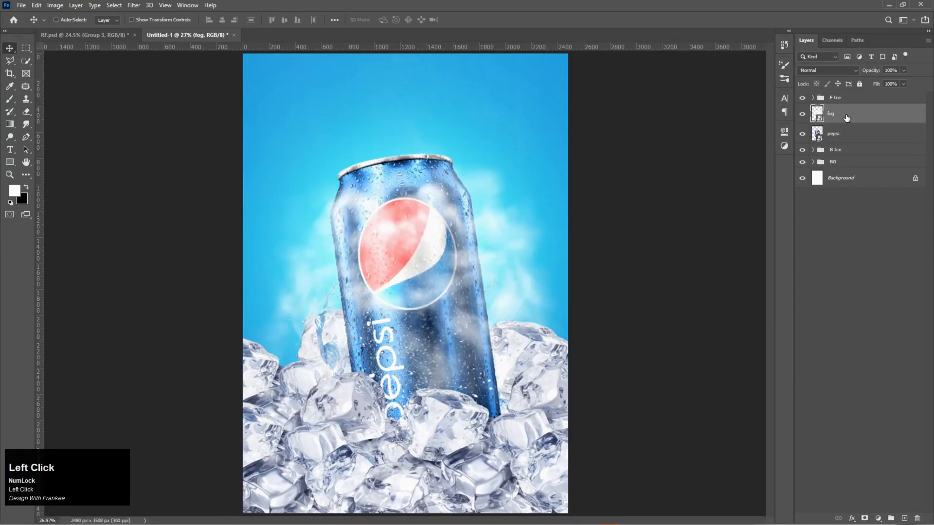
Step: Move the fog layer directly below the pepsi layer and widen it slightly so it spreads on both sides behind the can
left_click_drag(847, 118, 845, 147)
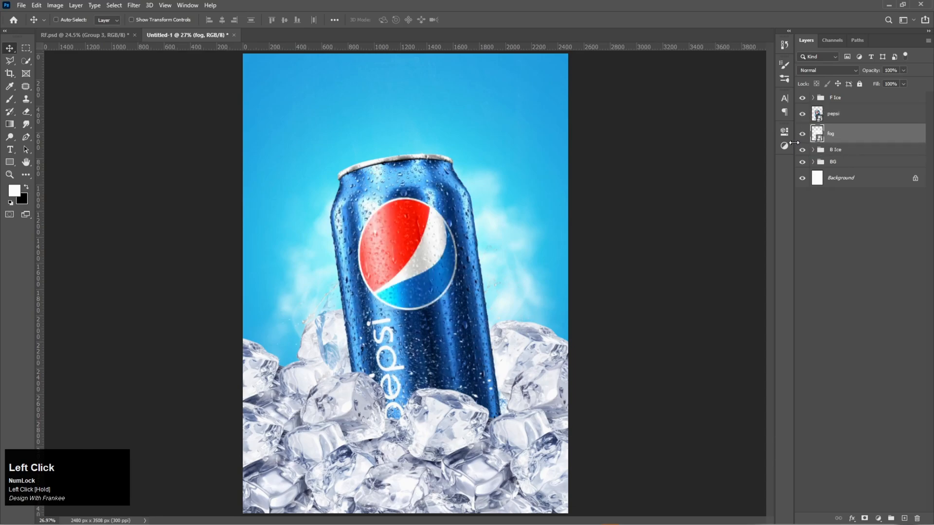
mouse_move(457, 315)
left_mouse_down()
mouse_move(452, 332)
mouse_move(448, 310)
left_mouse_up()
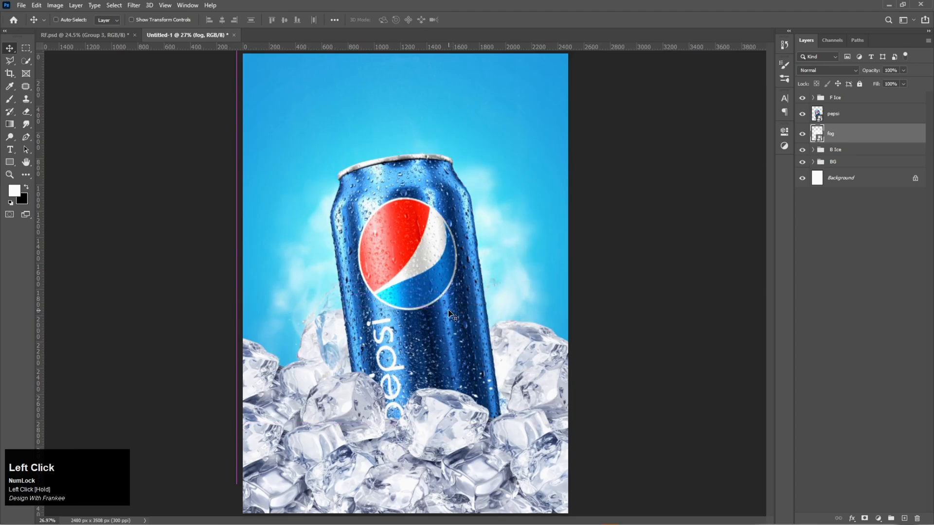
key("ctrl+t")
mouse_move(558, 281)
left_mouse_down()
mouse_move(586, 287)
mouse_move(564, 287)
mouse_move(574, 278)
left_mouse_up()
left_click_drag(460, 294, 462, 299)
left_click(644, 246)
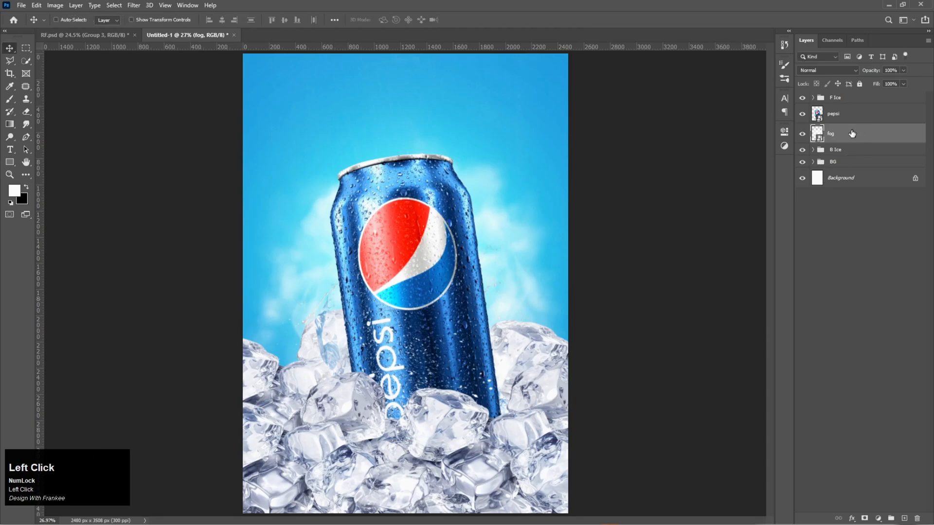
Step: Hide the fog with an inverted layer mask and paint it back softly around the can with a white brush at 30% opacity
left_click(863, 519)
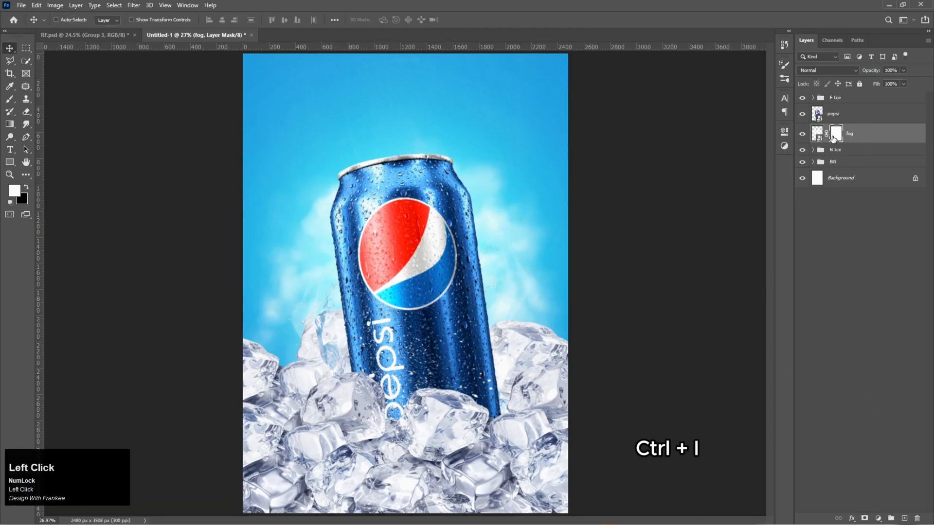
key("ctrl+i")
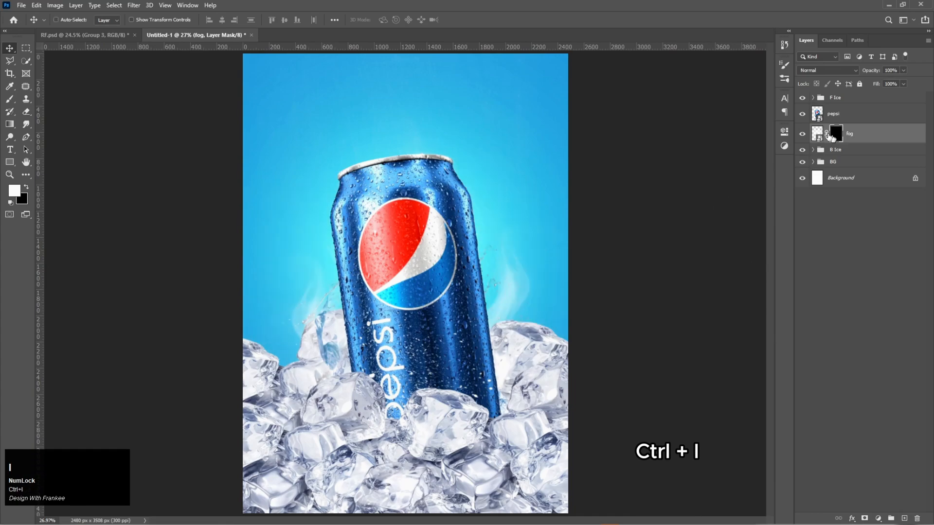
right_click(10, 99)
left_click(49, 97)
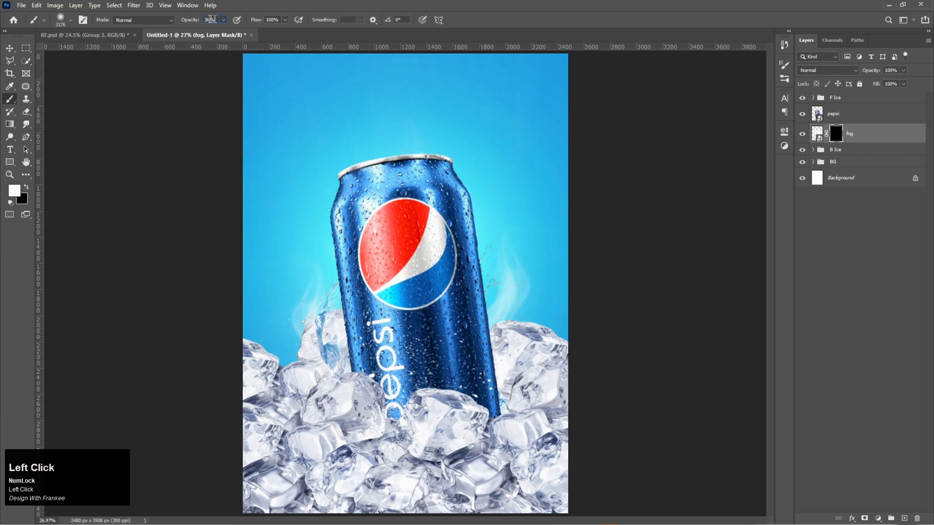
type("3")
right_click(468, 304, "alt")
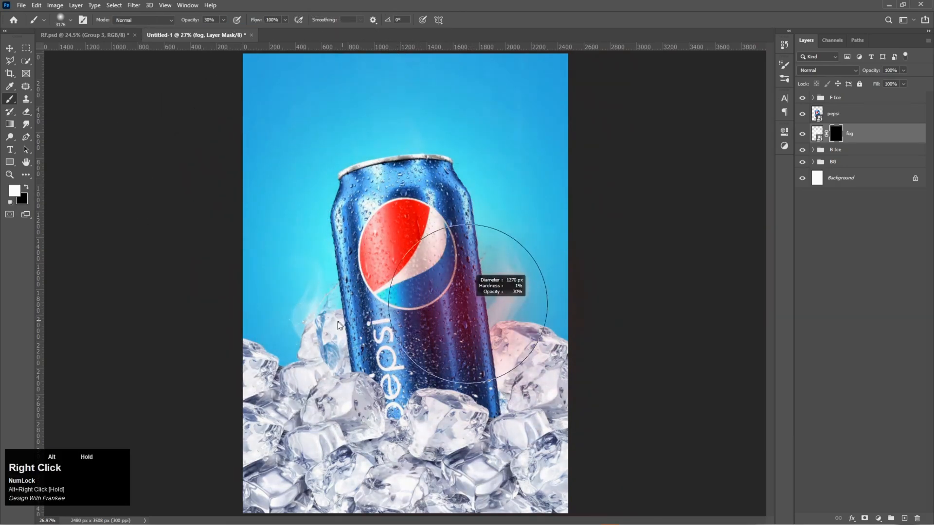
right_click(485, 248, "alt")
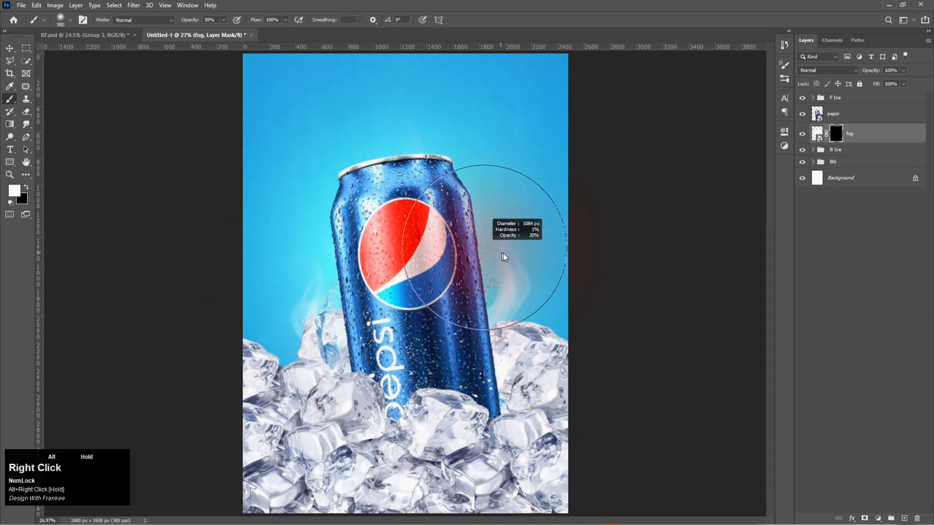
left_click_drag(511, 244, 537, 383)
left_click_drag(328, 266, 372, 360)
mouse_move(482, 269)
left_mouse_down()
mouse_move(484, 296)
mouse_move(532, 348)
mouse_move(334, 255)
mouse_move(369, 394)
mouse_move(559, 396)
left_mouse_up()
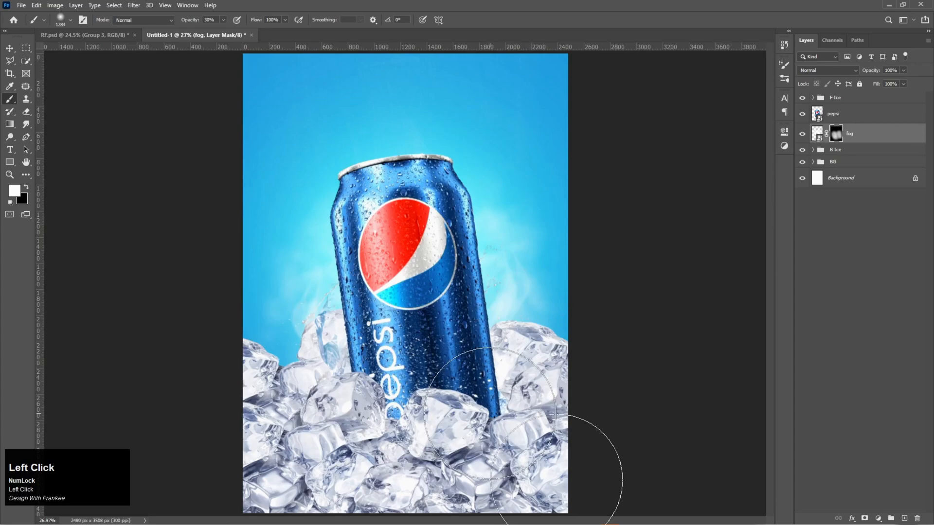
key("v")
key("ctrl+0")
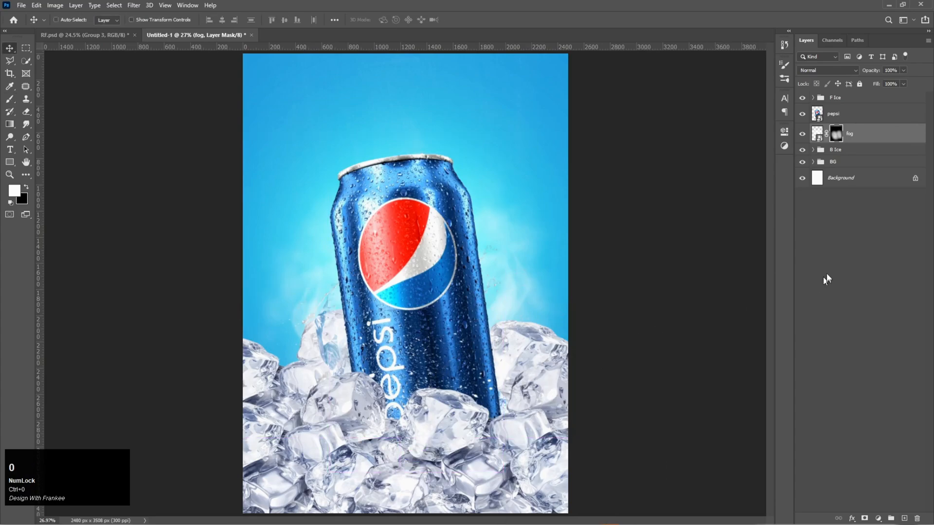
Step: Move the fog layer to the top of the B Ice group and collapse the group
left_click_drag(851, 140, 842, 149)
left_click(813, 130)
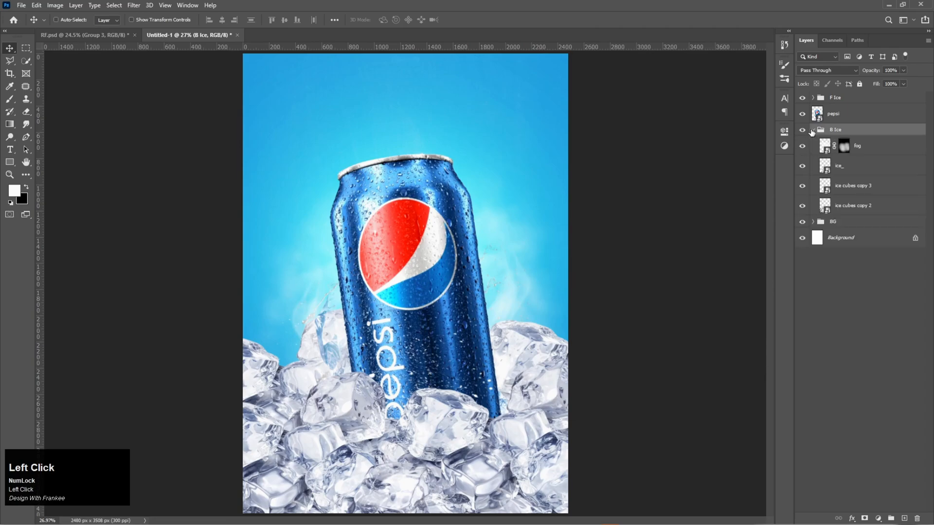
left_click(844, 117)
left_click(814, 130)
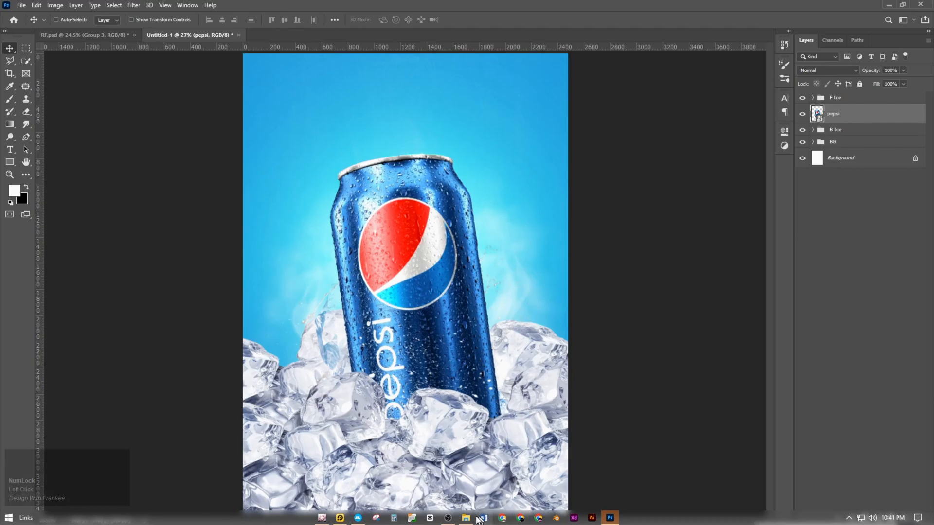
Step: Place the smoke image from the project folder and put it at the top of the F Ice group
left_click(468, 519)
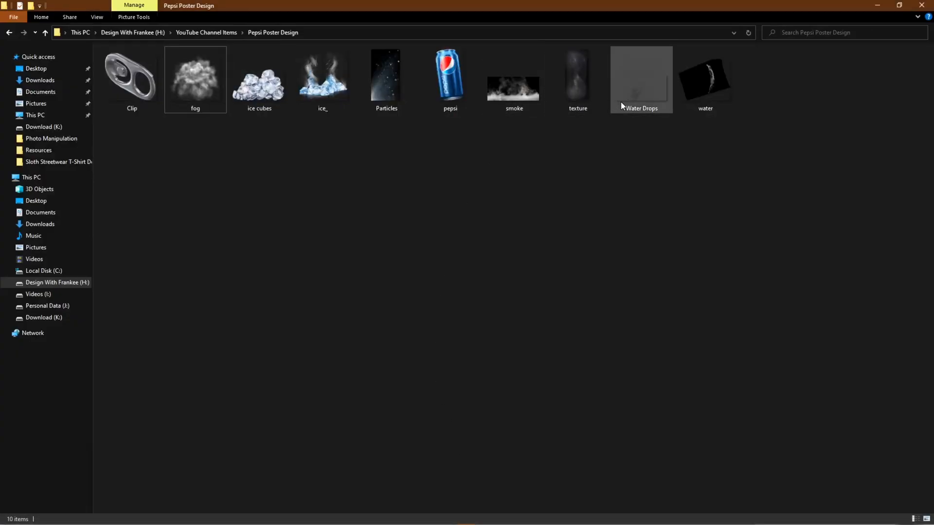
left_click(519, 83)
left_click_drag(520, 83, 411, 312)
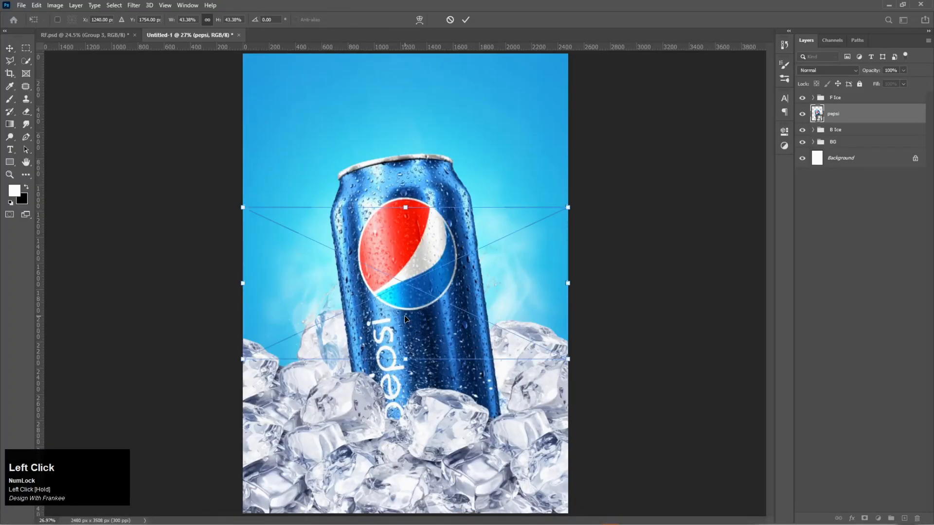
left_click_drag(862, 114, 850, 101)
left_click(813, 98)
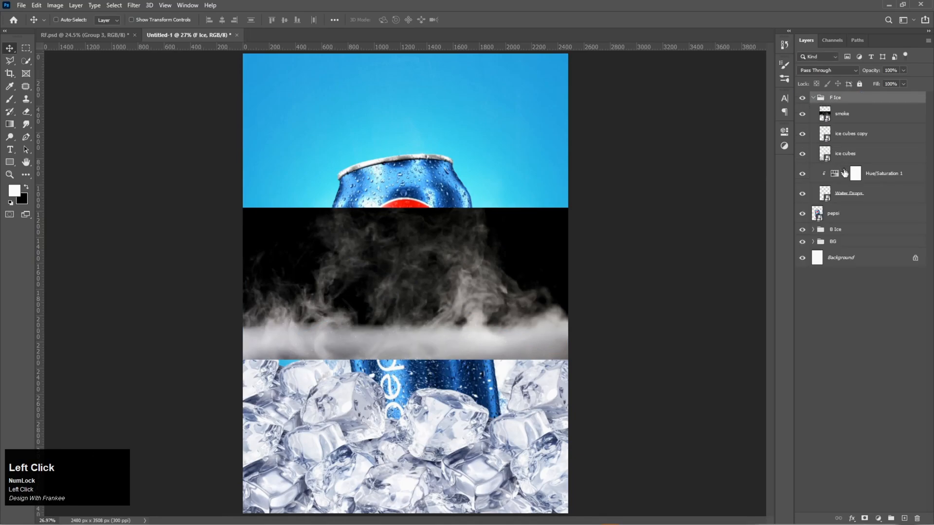
left_click(838, 119)
Step: Set the smoke layer's blend mode to Screen and shift it down over the front ice cubes
left_click_drag(440, 305, 445, 373)
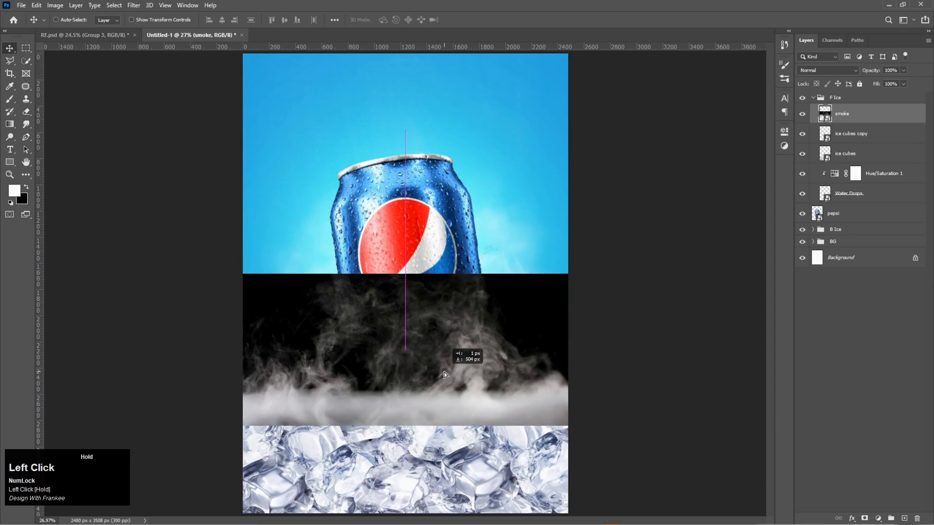
left_click(826, 70)
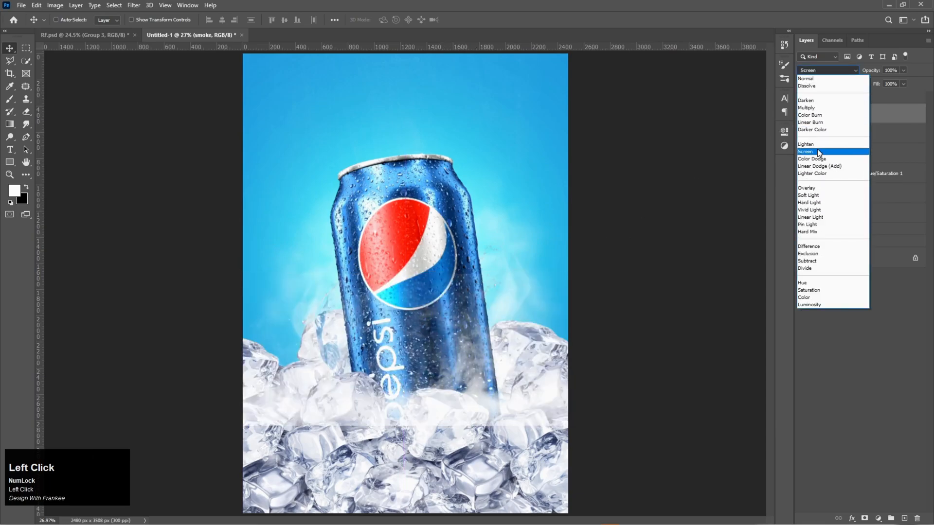
left_click(817, 152)
left_click_drag(431, 397, 432, 438)
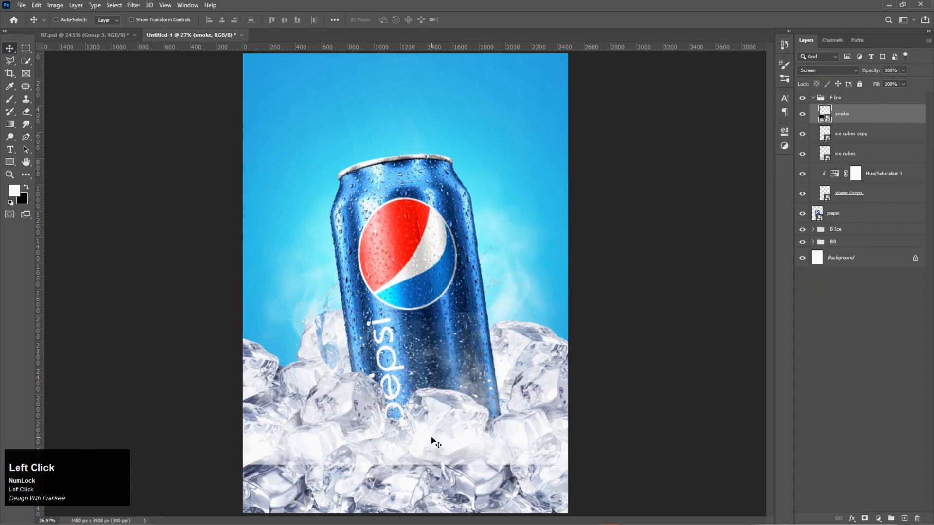
Step: Take the smoke layer out of the F Ice group and put it between that group and the pepsi layer
mouse_move(819, 99)
left_mouse_down()
mouse_move(842, 99)
mouse_move(814, 101)
left_mouse_up()
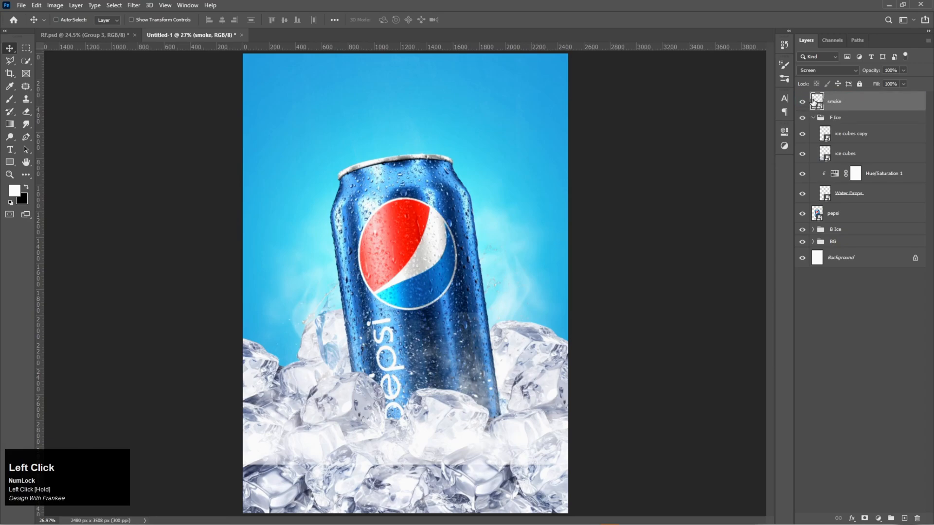
left_click(813, 117)
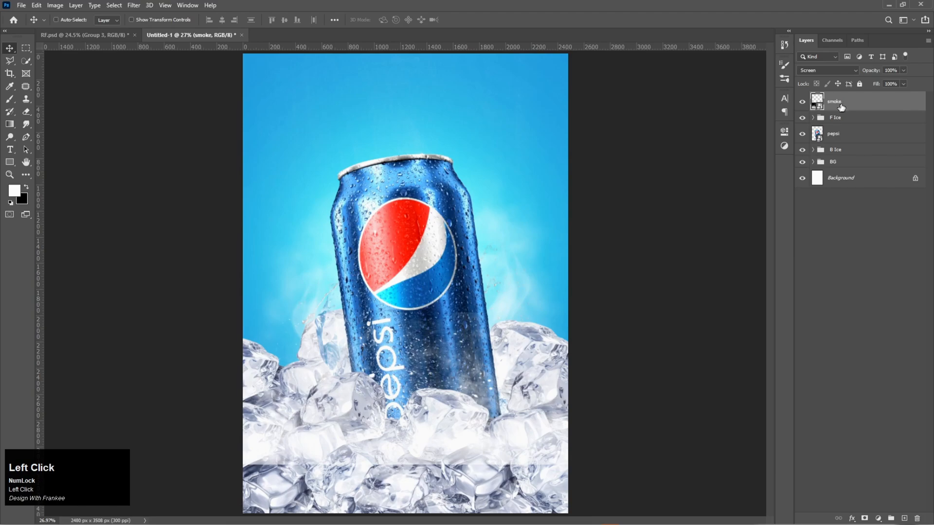
mouse_move(847, 104)
left_mouse_down()
mouse_move(849, 141)
mouse_move(840, 107)
left_mouse_up()
mouse_move(459, 403)
left_mouse_down()
mouse_move(454, 397)
mouse_move(474, 393)
mouse_move(464, 407)
left_mouse_up()
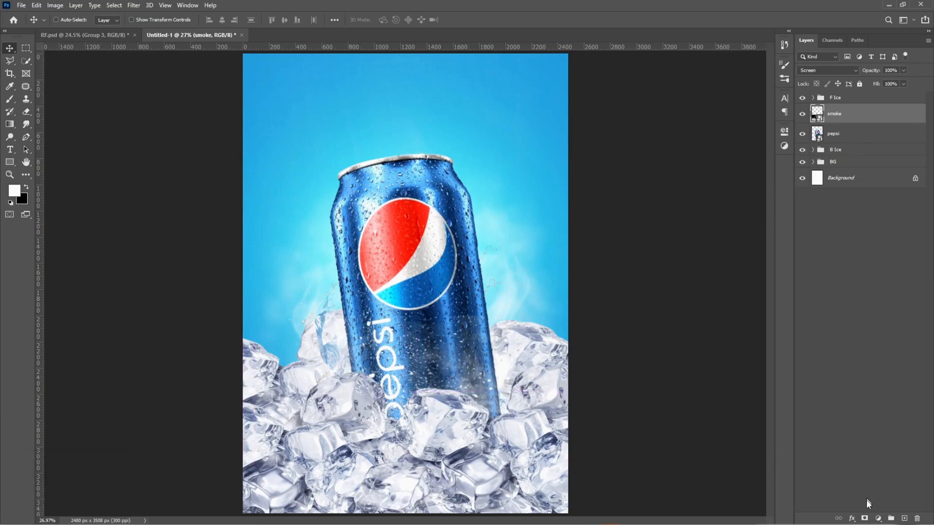
Step: Add a layer mask to the smoke layer and paint out its hard edges around the can with a black brush at 60% opacity
left_click(863, 519)
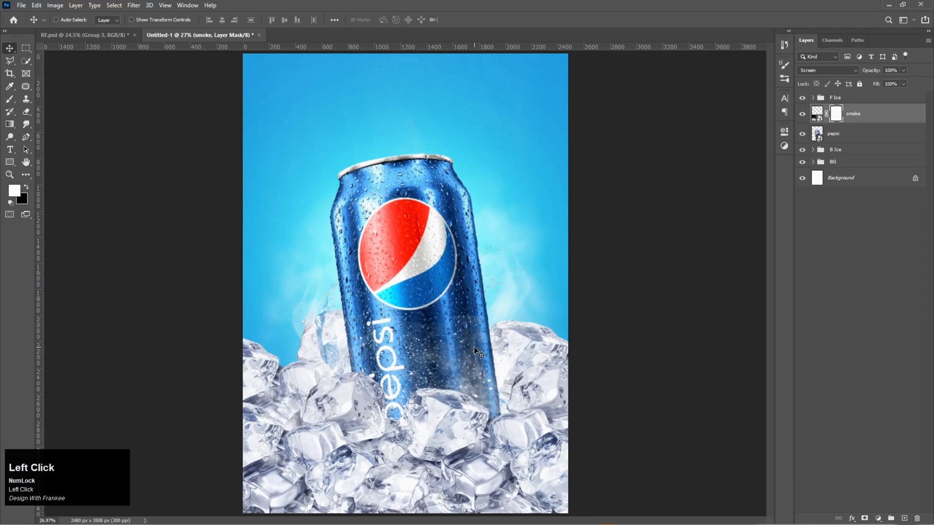
key("b")
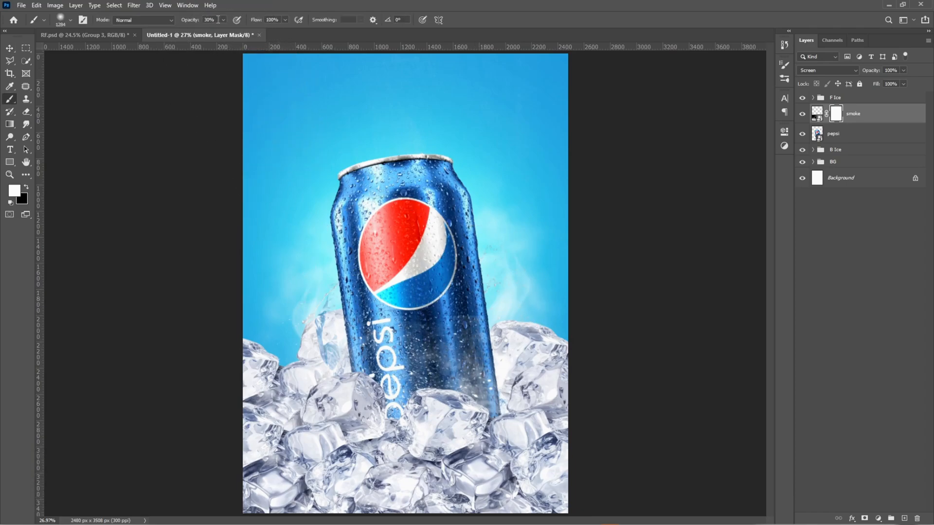
left_click(198, 22)
type("60")
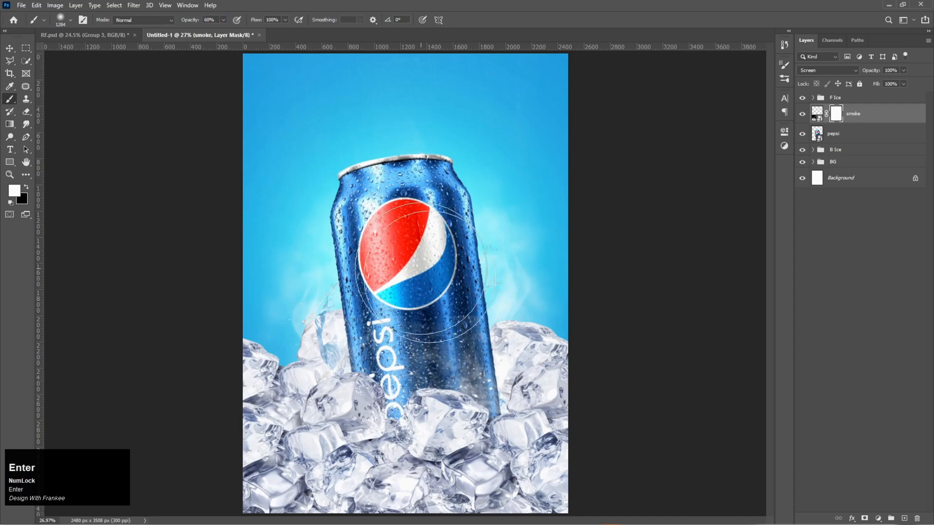
mouse_move(494, 277)
left_mouse_down()
mouse_move(494, 294)
mouse_move(544, 358)
left_mouse_up()
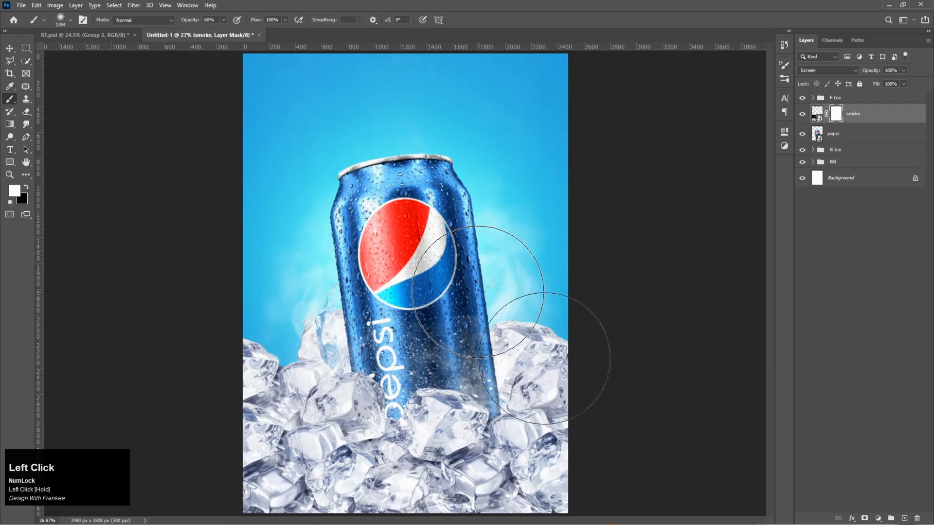
key("x")
mouse_move(478, 287)
left_mouse_down()
mouse_move(469, 290)
mouse_move(528, 296)
left_mouse_up()
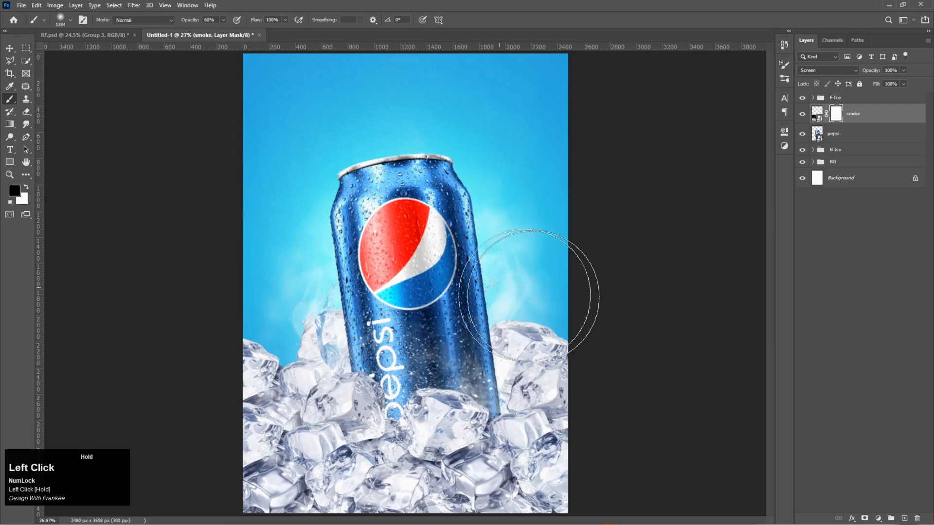
left_click(310, 311)
mouse_move(280, 410)
left_mouse_down()
mouse_move(277, 451)
mouse_move(293, 499)
mouse_move(370, 478)
mouse_move(425, 492)
mouse_move(604, 457)
mouse_move(601, 444)
mouse_move(594, 452)
mouse_move(256, 482)
mouse_move(265, 463)
mouse_move(398, 486)
mouse_move(570, 489)
mouse_move(633, 447)
left_mouse_up()
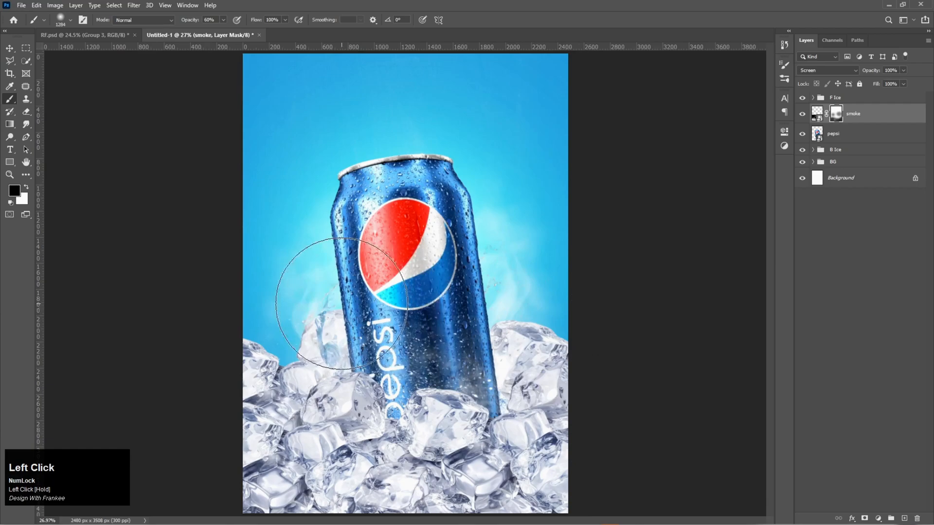
Step: Nudge the smoke layer slightly over the can, lower its opacity to 70% and compare the image with it hidden
key("v")
left_click_drag(441, 384, 438, 388)
mouse_move(902, 71)
left_mouse_down()
mouse_move(892, 85)
mouse_move(885, 72)
left_mouse_up()
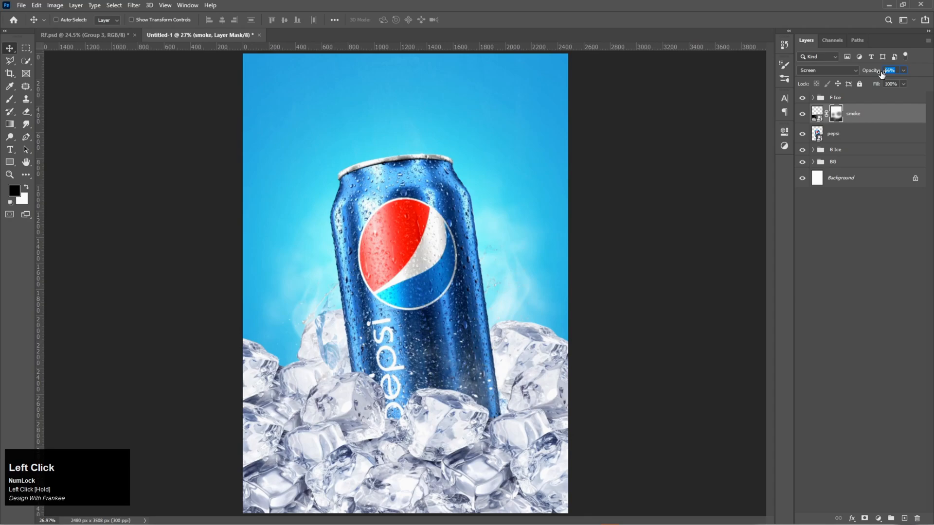
type("70")
key("Return")
left_click(802, 115)
left_click(802, 115)
Step: Duplicate the smoke layer above the F Ice group and toggle the copy's visibility to check its effect
left_click_drag(862, 113, 860, 98)
left_click(829, 103)
left_click(802, 103)
left_click(802, 103)
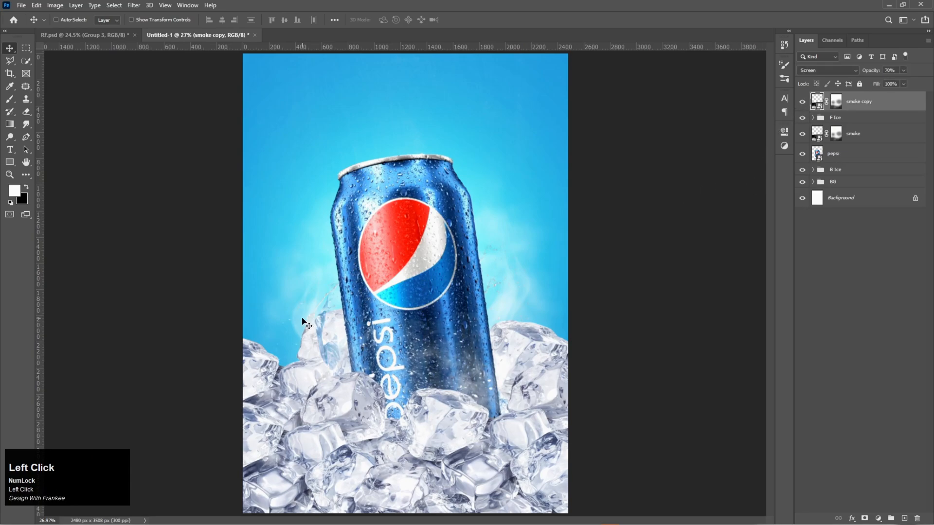
Step: Shift the smoke copy down over the front ice cubes and raise its opacity to 100%
left_click_drag(434, 410, 439, 475)
left_click(903, 70)
left_click_drag(918, 86, 929, 92)
left_click_drag(459, 463, 459, 462)
Step: Shift the original smoke layer up slightly and raise its opacity to about 83%
left_click(869, 138)
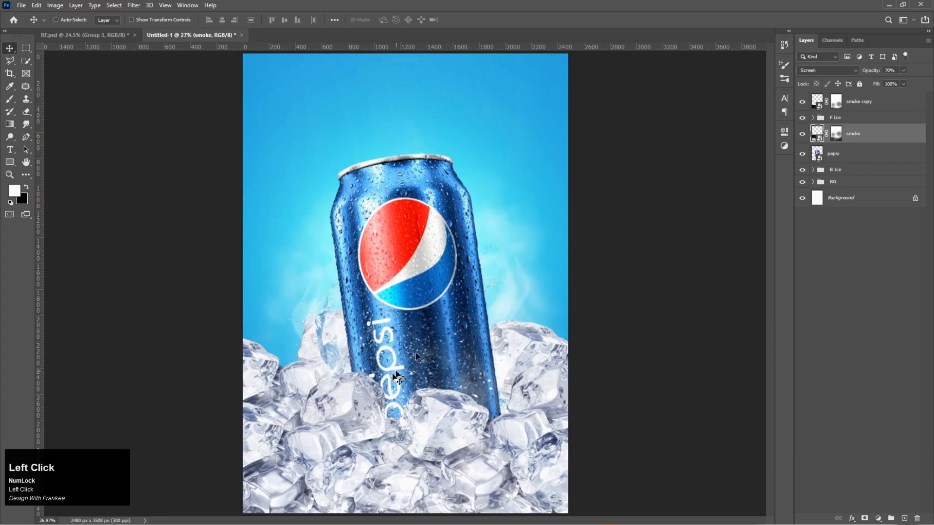
left_click_drag(420, 399, 418, 389)
left_click(904, 70)
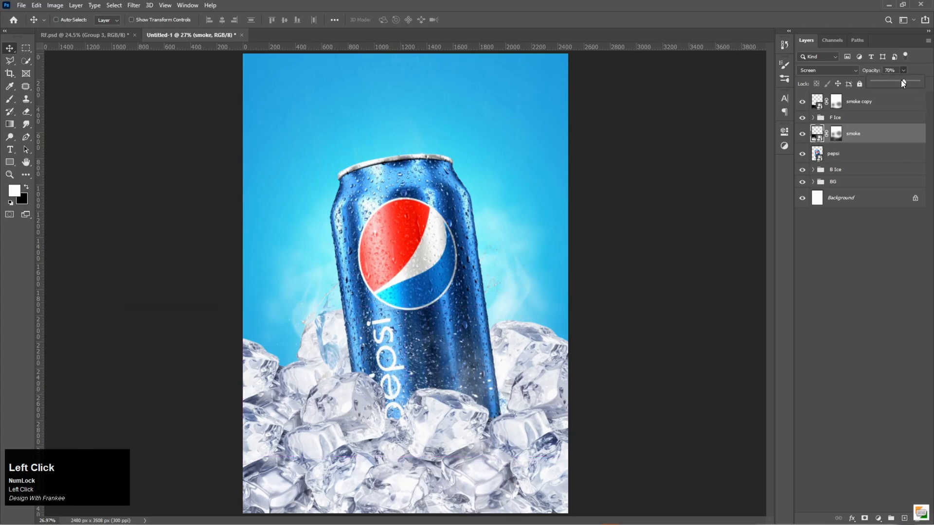
left_click_drag(901, 79, 909, 81)
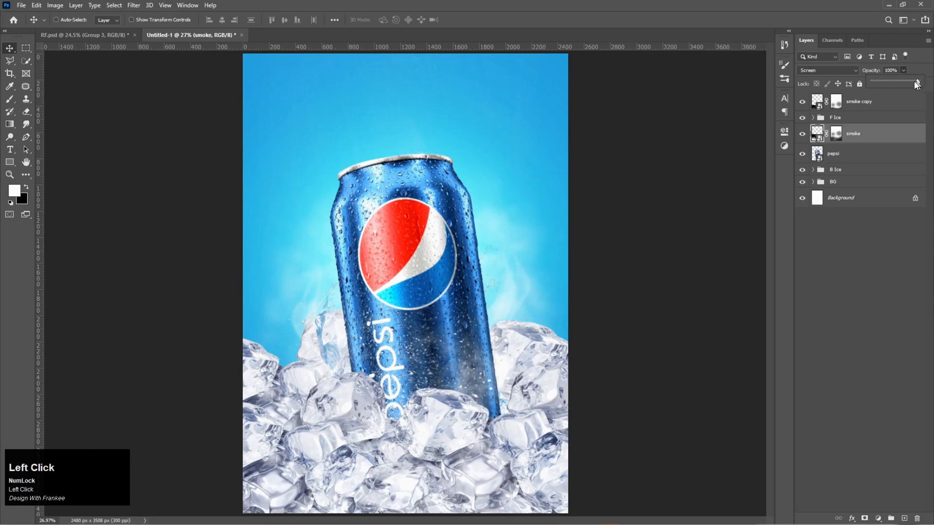
left_click_drag(907, 83, 908, 83)
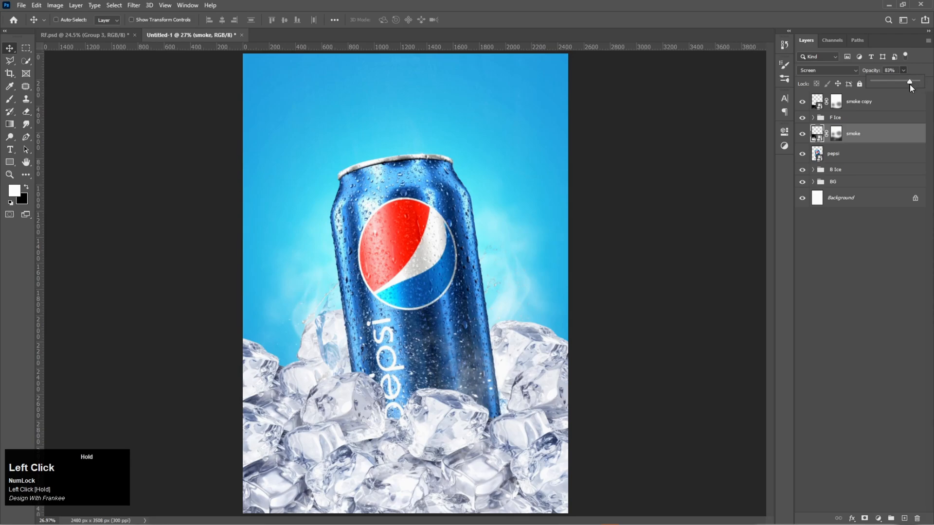
Step: Place the Particles image from the project folder above the smoke copy and enlarge it to cover the poster's full width
left_click(860, 104)
left_click(856, 108)
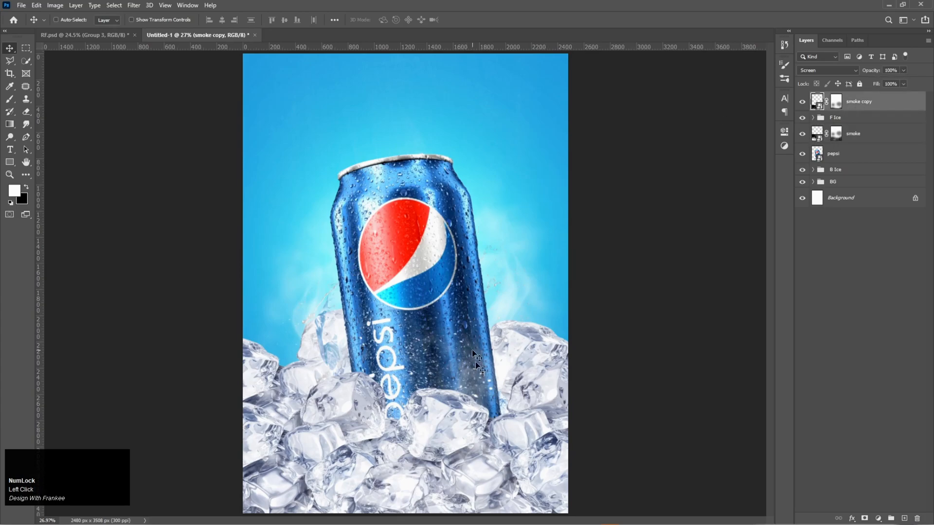
left_click(466, 520)
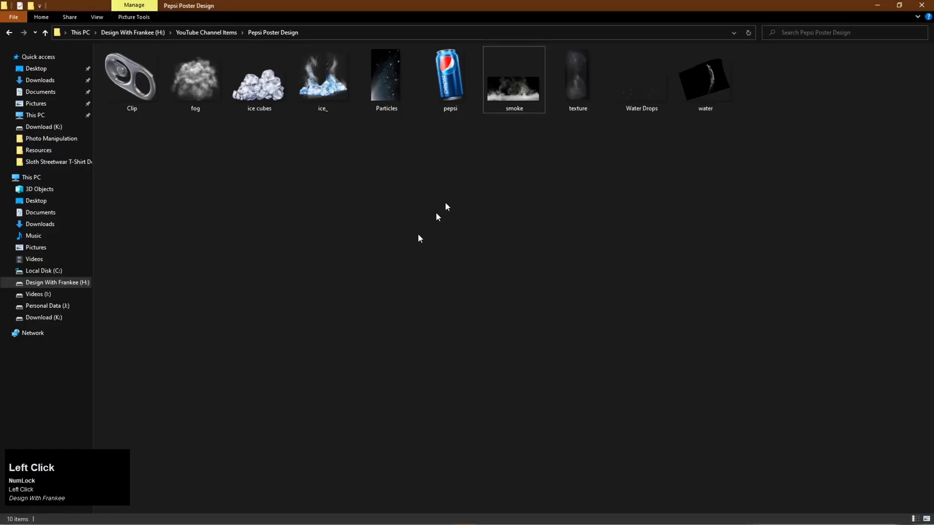
left_click(686, 99)
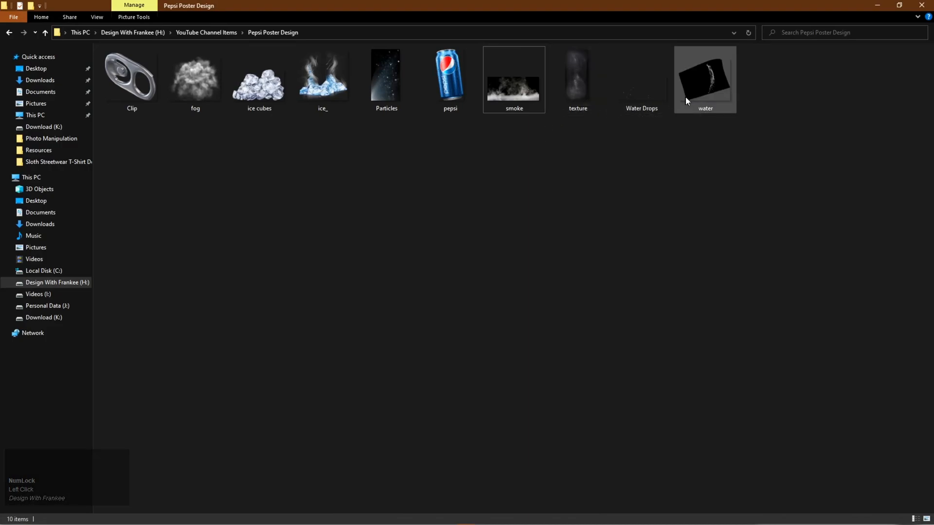
left_click_drag(381, 95, 763, 437)
left_click_drag(755, 472, 409, 386)
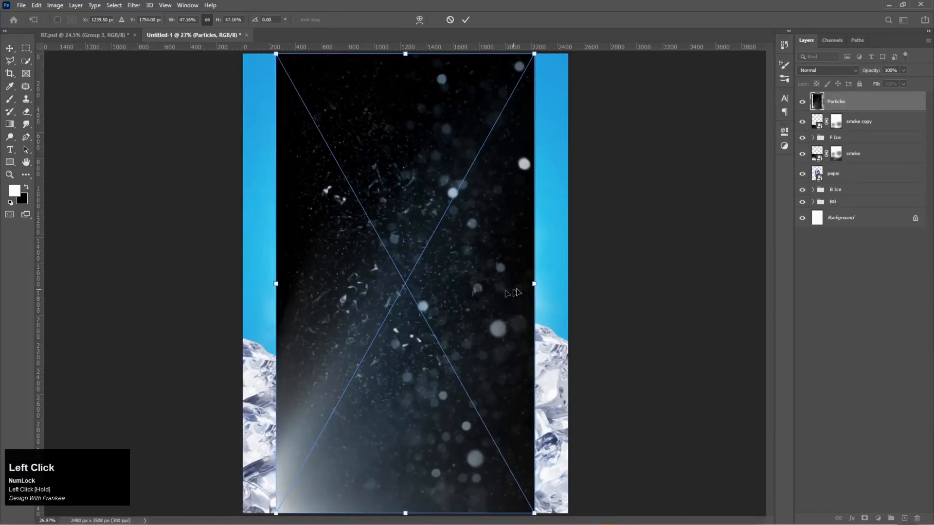
left_click_drag(532, 284, 568, 293)
left_click_drag(276, 284, 237, 283)
left_click(738, 126)
Step: Set the Particles layer's blend mode to Screen and shift it up on the poster
left_click(827, 71)
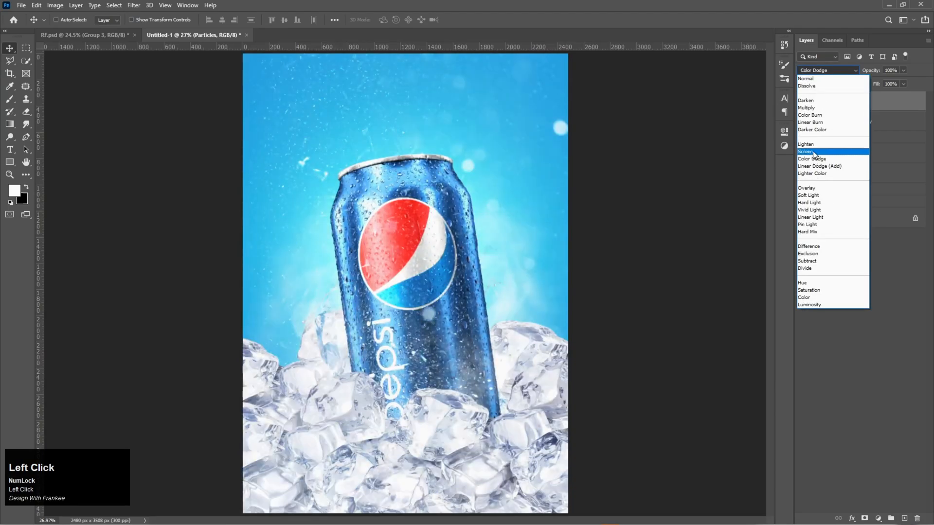
left_click(815, 152)
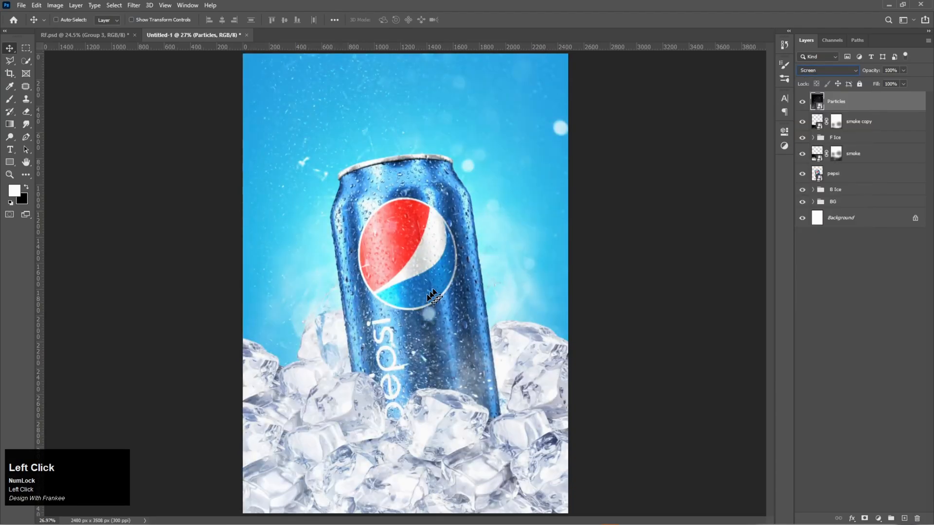
left_click_drag(429, 329, 430, 272)
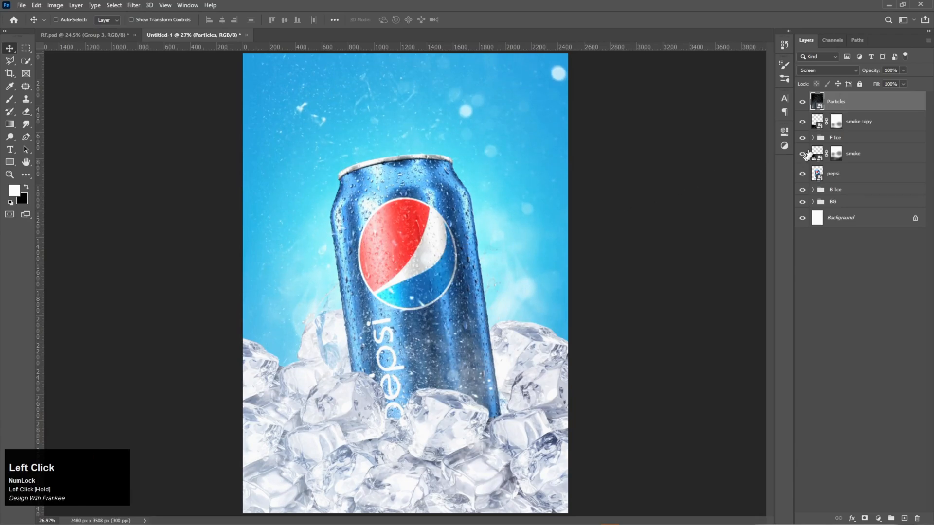
Step: Move the Particles layer between the B Ice and BG groups and adjust its vertical position behind the can
left_click_drag(859, 102, 859, 176)
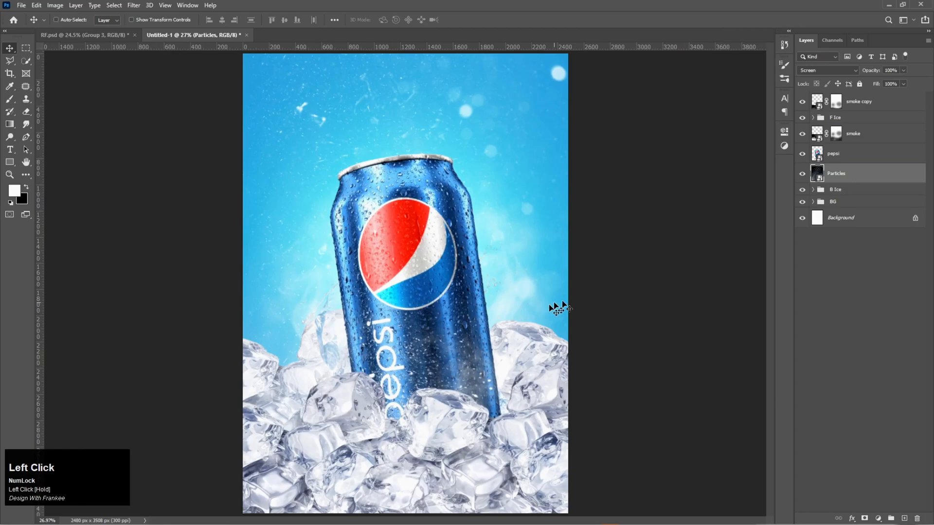
left_click_drag(486, 325, 485, 314)
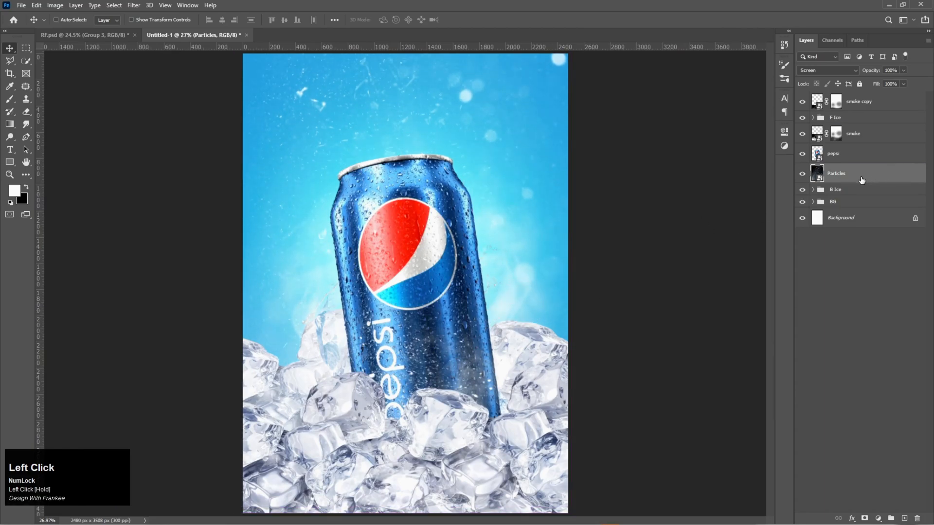
left_click_drag(850, 176, 847, 198)
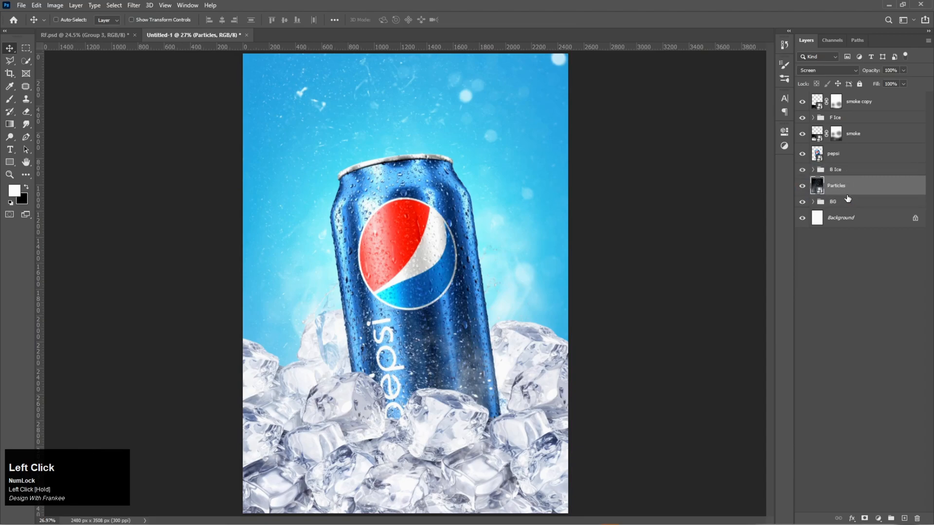
left_click_drag(421, 322, 426, 346)
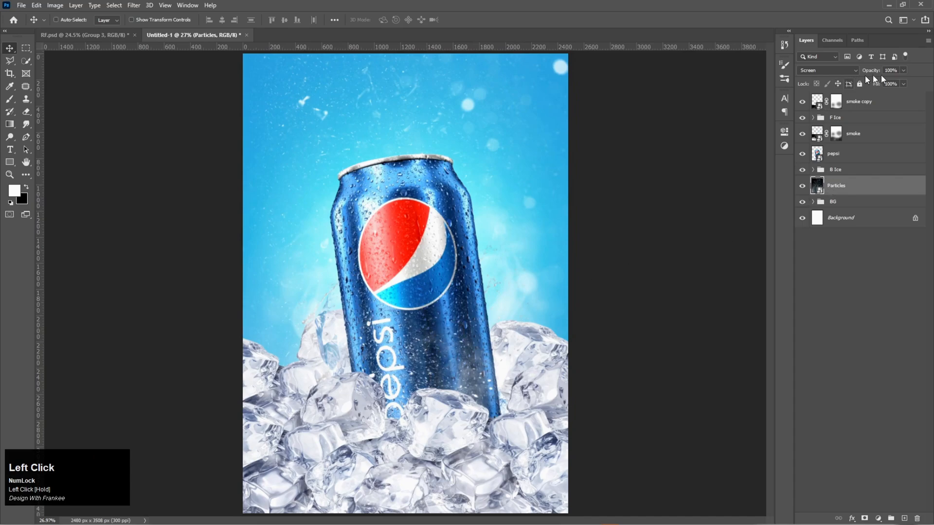
Step: Set the Particles layer's opacity to 35%
left_click(903, 71)
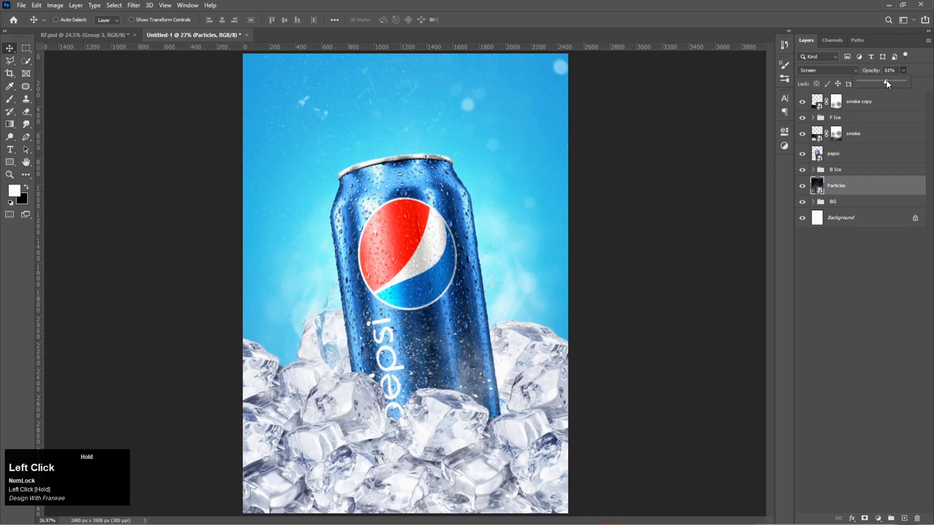
left_click_drag(879, 81, 878, 73)
left_click(897, 71)
type("35")
key("Return")
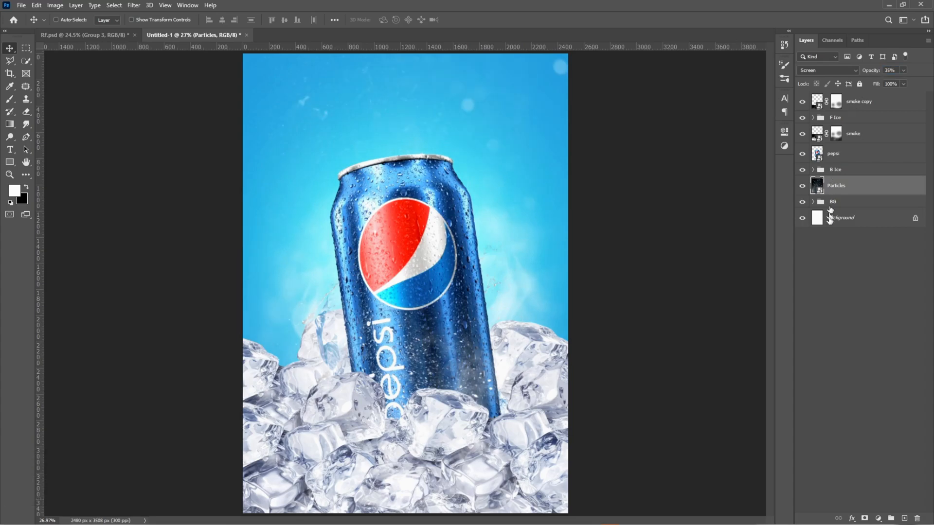
Step: Place the water image from the project folder on top of the smoke copy layer
left_click(857, 108)
left_click(466, 517)
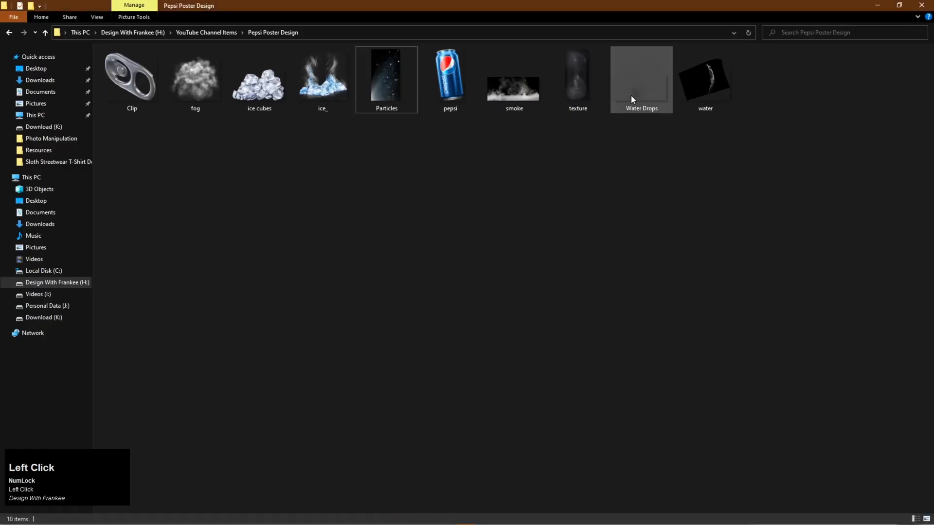
left_click(694, 98)
left_click_drag(694, 83, 501, 374)
double_click(470, 331)
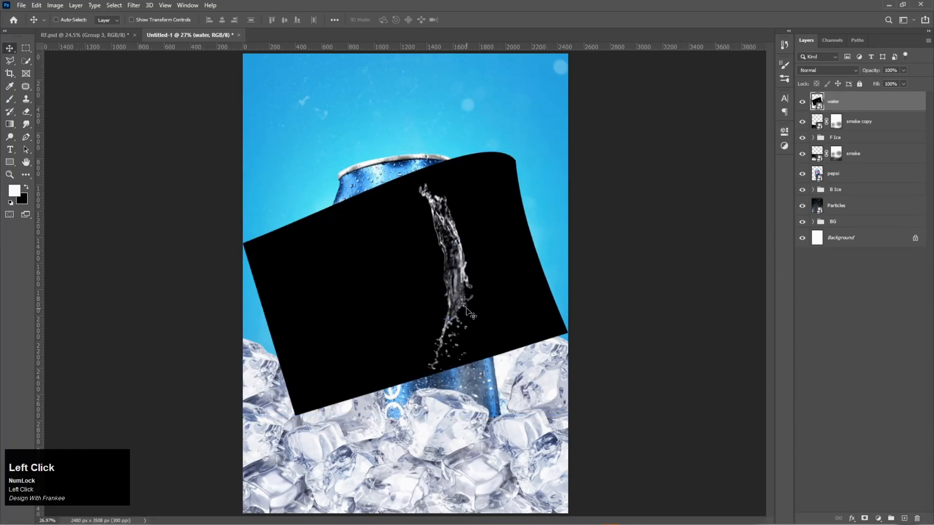
Step: Set the water layer to Screen and position its splash at the can's right edge, directly beneath the pepsi layer
left_click(836, 70)
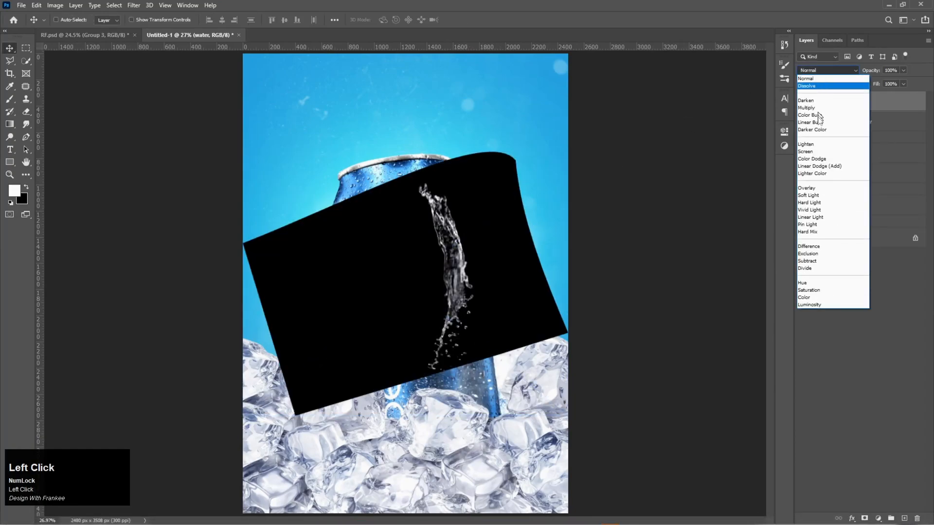
left_click(827, 149)
left_click_drag(454, 321, 500, 377)
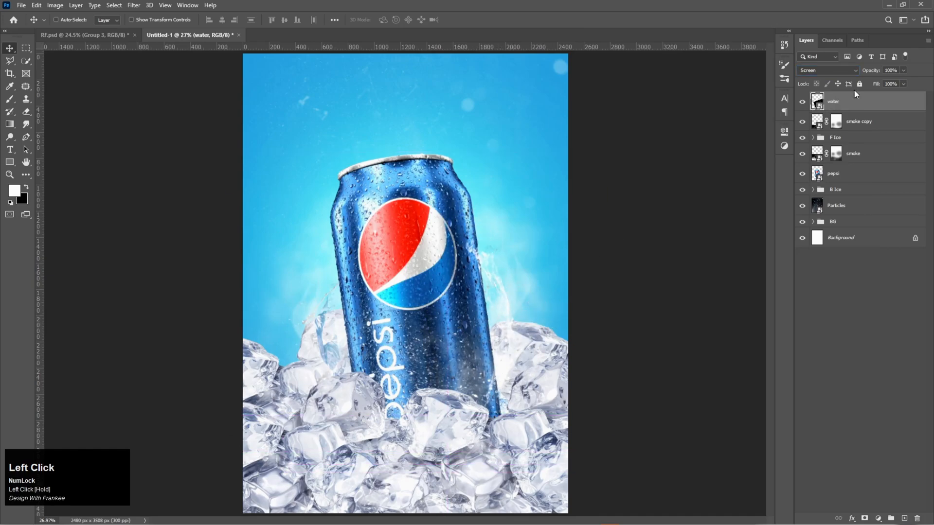
left_click_drag(854, 106, 856, 177)
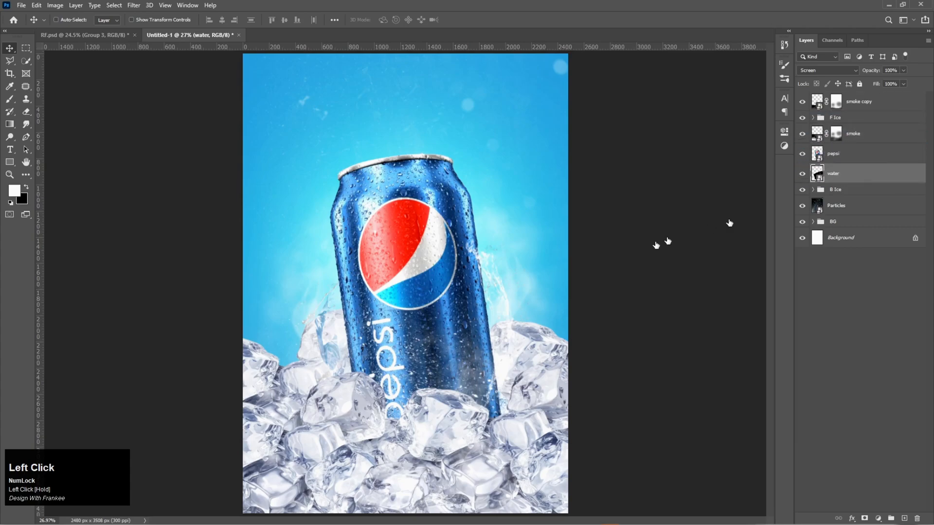
left_click_drag(508, 312, 512, 332)
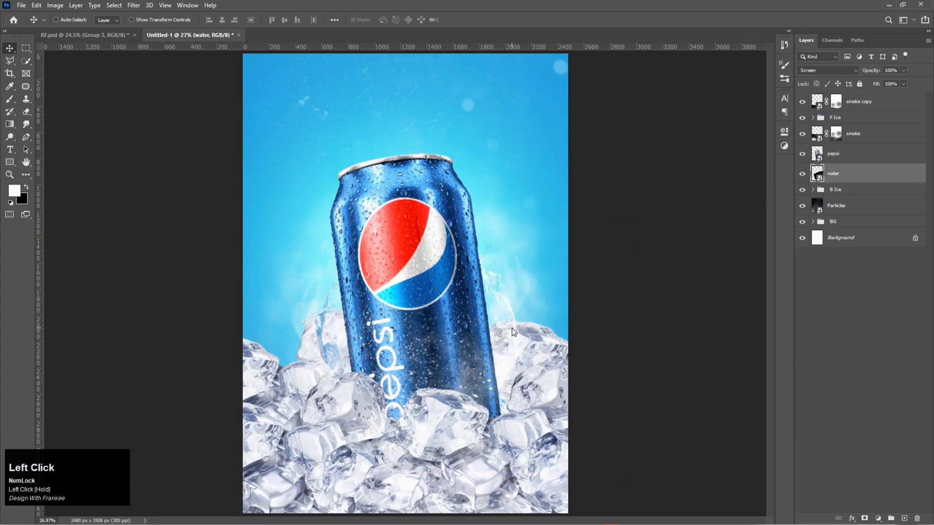
Step: Rotate the water splash by about 10.5°, lower it towards the ice right of the can and put it in the B Ice group
key("ctrl+t")
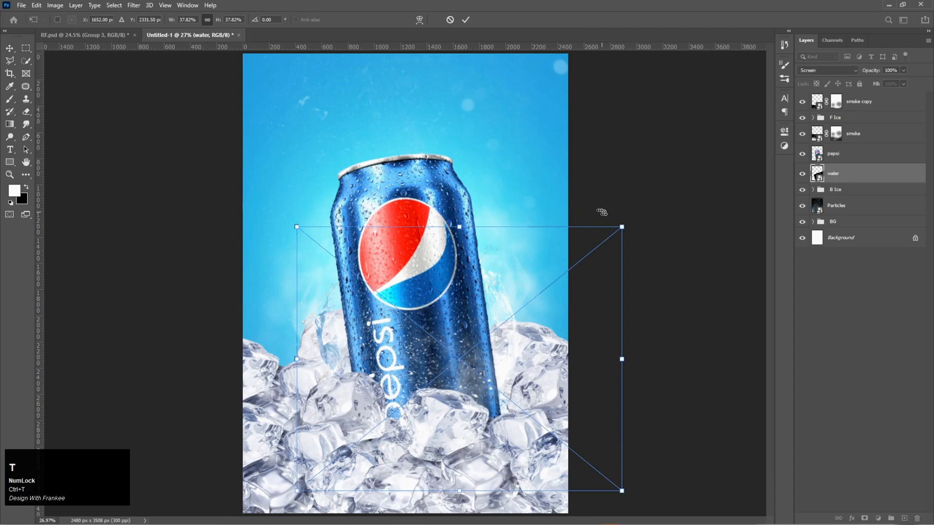
mouse_move(655, 237)
left_mouse_down()
mouse_move(662, 258)
mouse_move(655, 251)
left_mouse_up()
left_click_drag(510, 338, 504, 351)
key("Return")
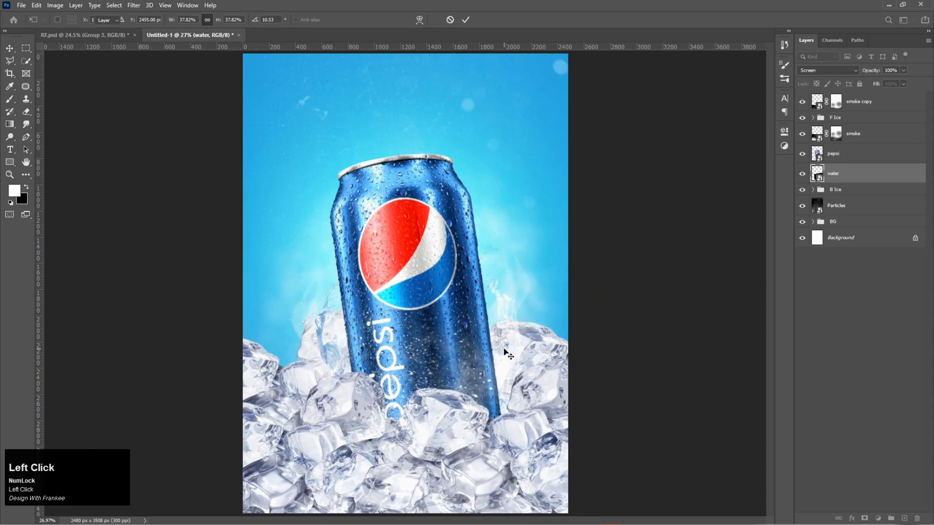
left_click_drag(833, 173, 837, 189)
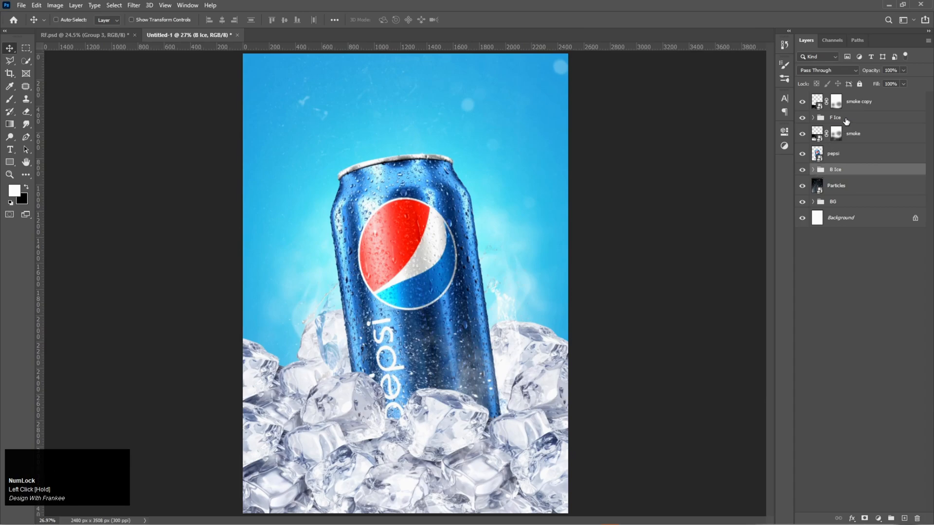
Step: Place the Clip image from the project folder above the smoke copy layer and position the pull tab over the can's left rim
left_click(857, 104)
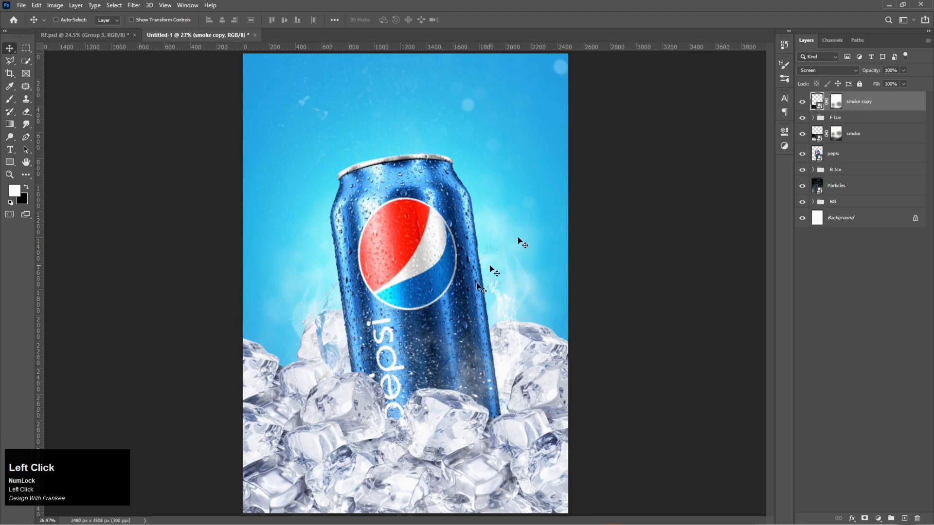
mouse_move(500, 524)
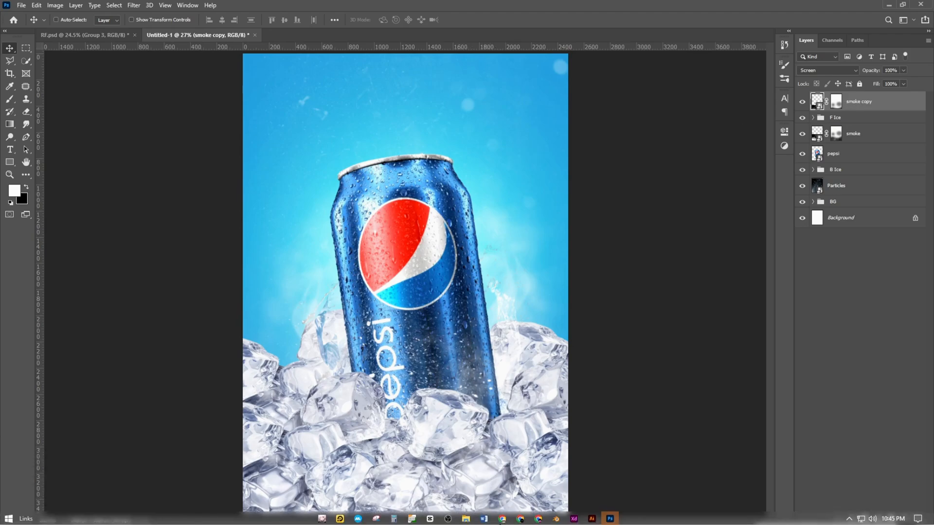
left_click(465, 519)
left_click(134, 79)
left_click_drag(134, 80, 357, 82)
left_click_drag(406, 112, 363, 121)
key("Return")
scroll(363, 120, "up", 4)
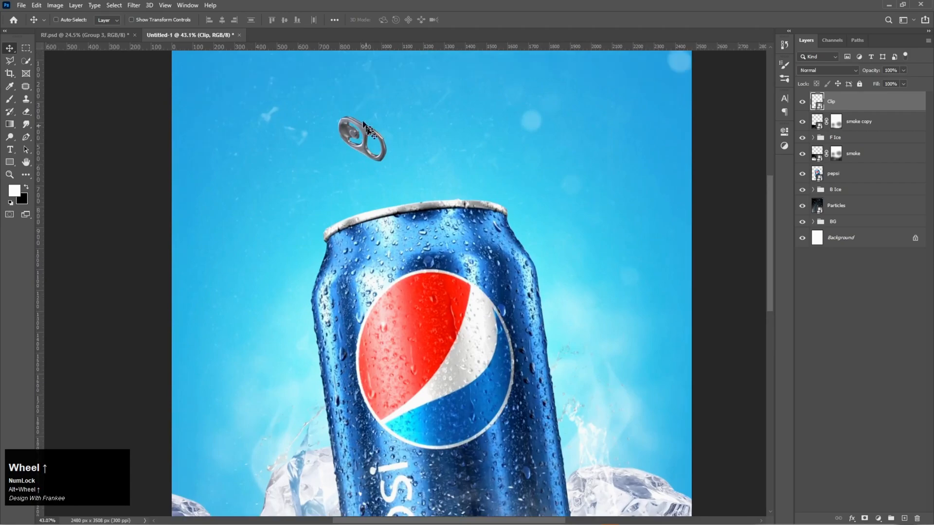
left_click_drag(370, 139, 374, 144)
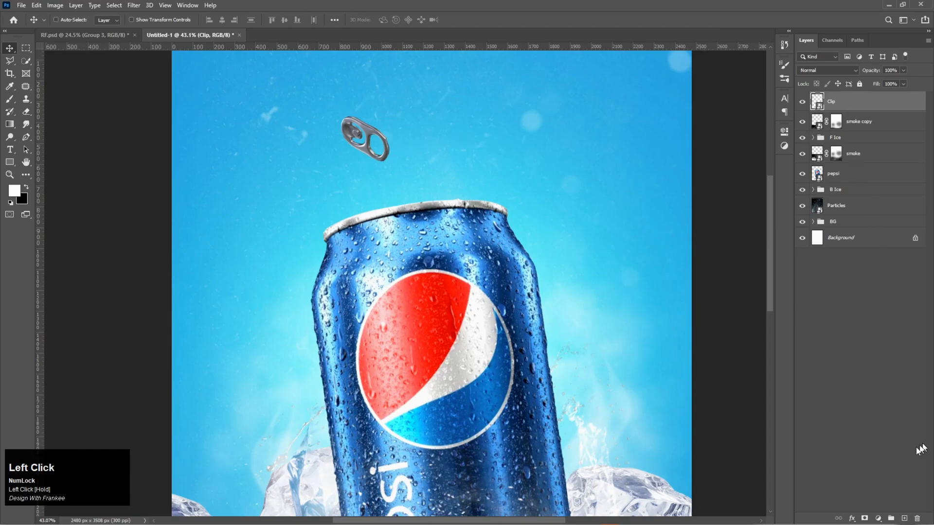
Step: Darken the pull tab with an Exposure adjustment clipped to the Clip layer and invert the adjustment's mask to black
left_click(878, 519)
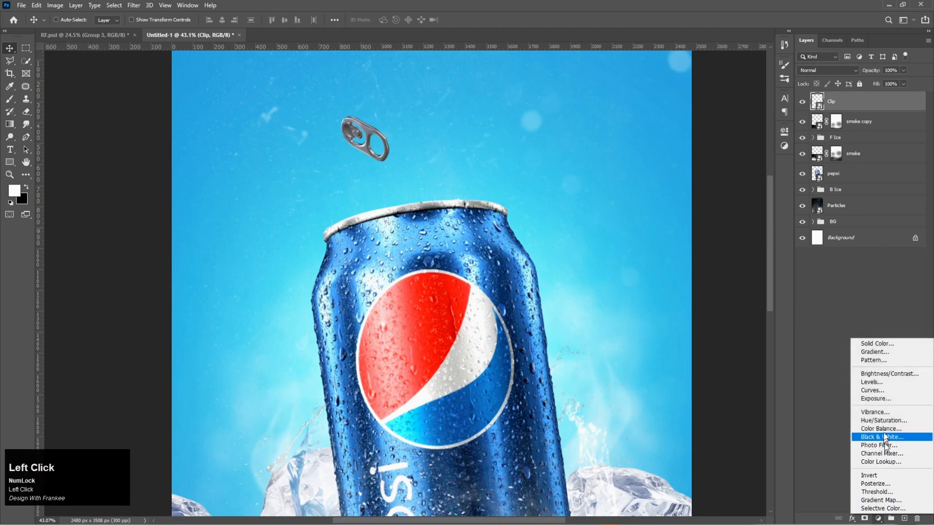
left_click(887, 405)
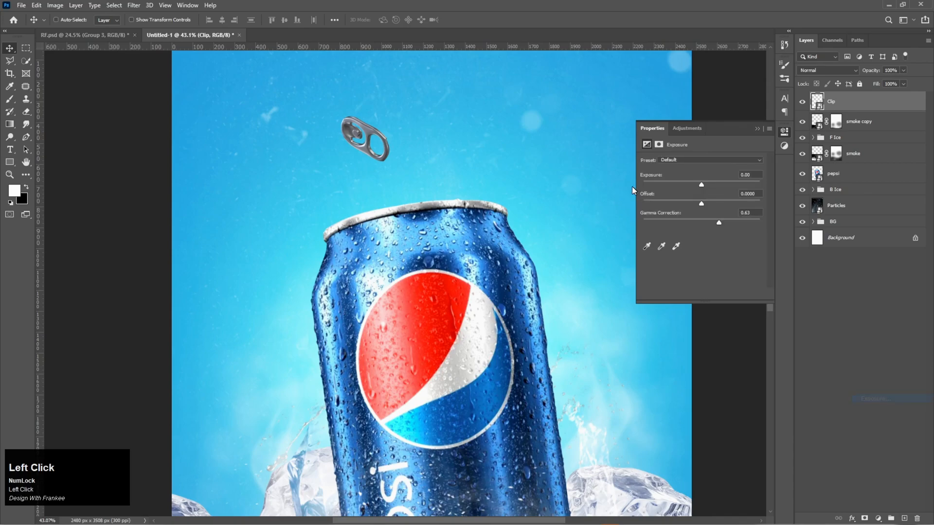
left_click(700, 294)
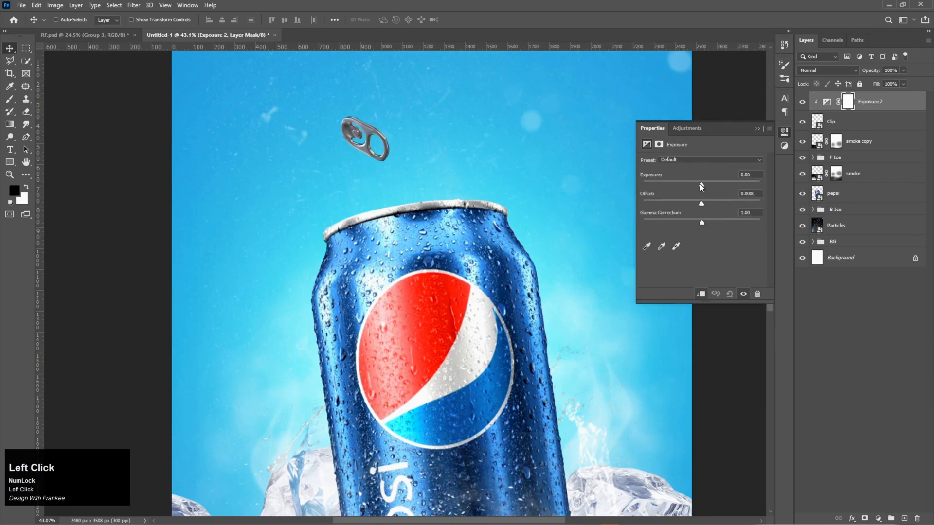
left_click(757, 129)
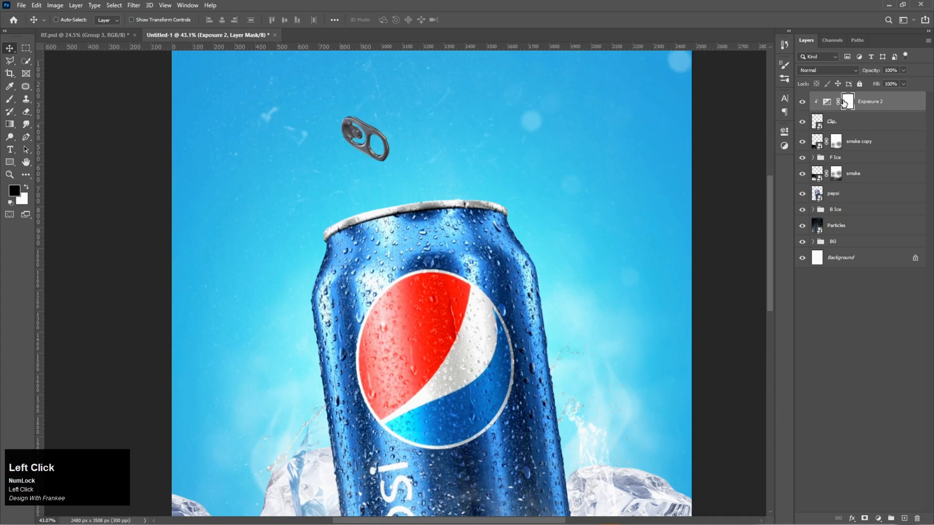
key("ctrl+i")
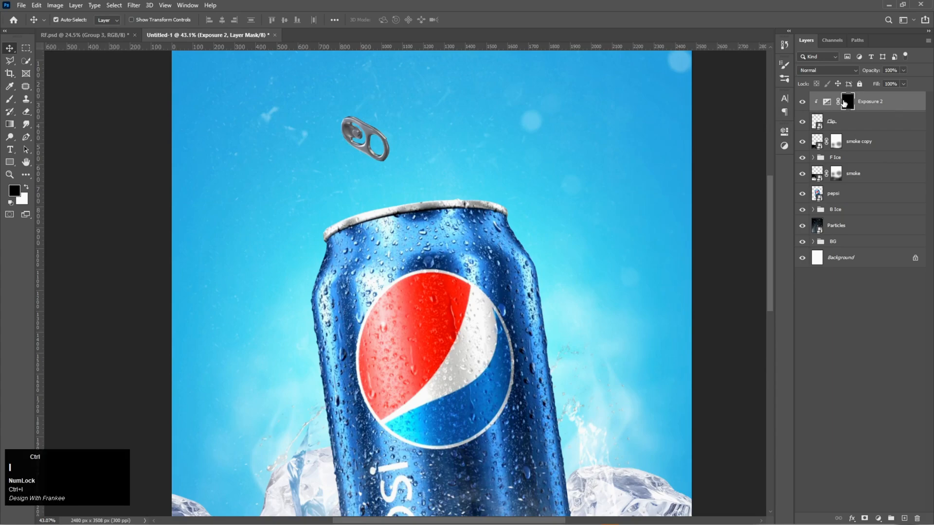
Step: Paint white on the Exposure 2 mask along the pull tab's upper-left edge with a small soft brush at 80% opacity
key("b")
right_click(385, 129)
left_click(461, 271)
left_click(223, 20)
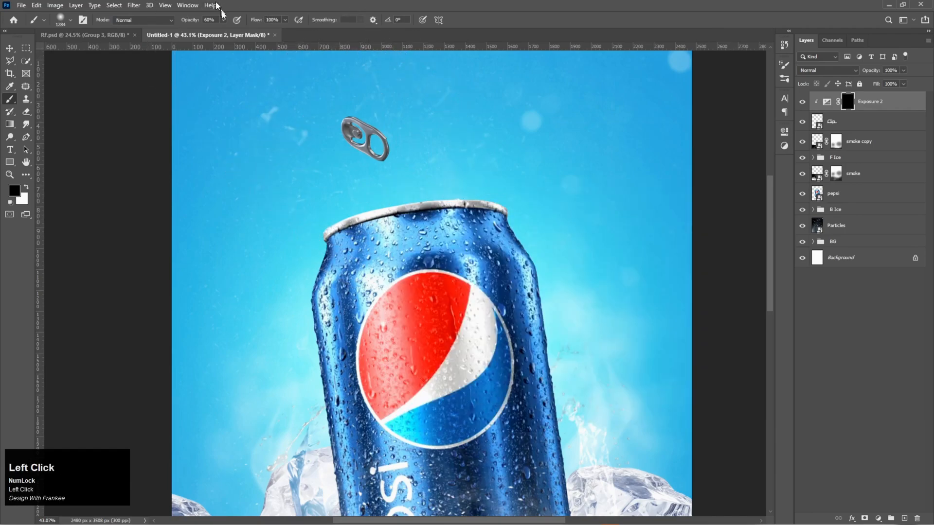
left_click(223, 22)
left_click_drag(222, 29, 227, 31)
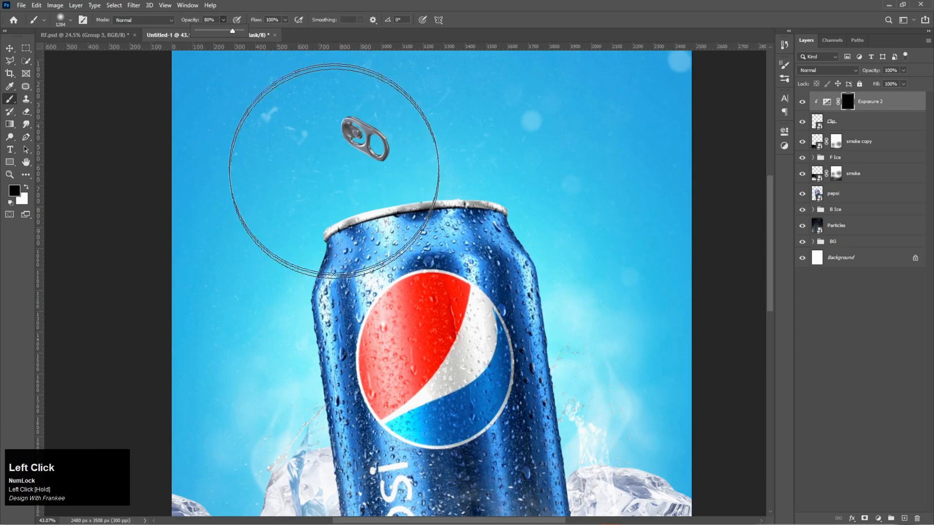
left_click(480, 22)
left_click_drag(372, 156, 256, 162)
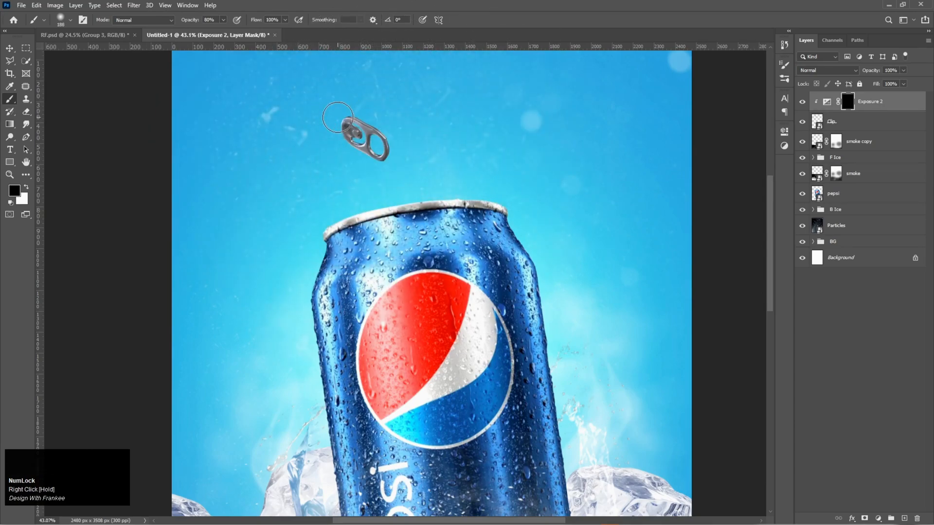
left_click(26, 187)
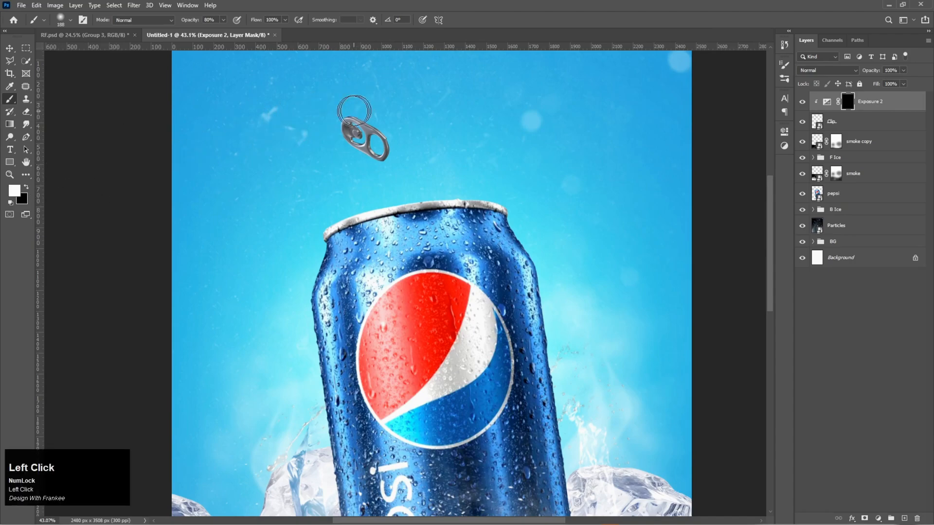
mouse_move(355, 111)
left_mouse_down()
mouse_move(369, 114)
mouse_move(338, 113)
left_mouse_up()
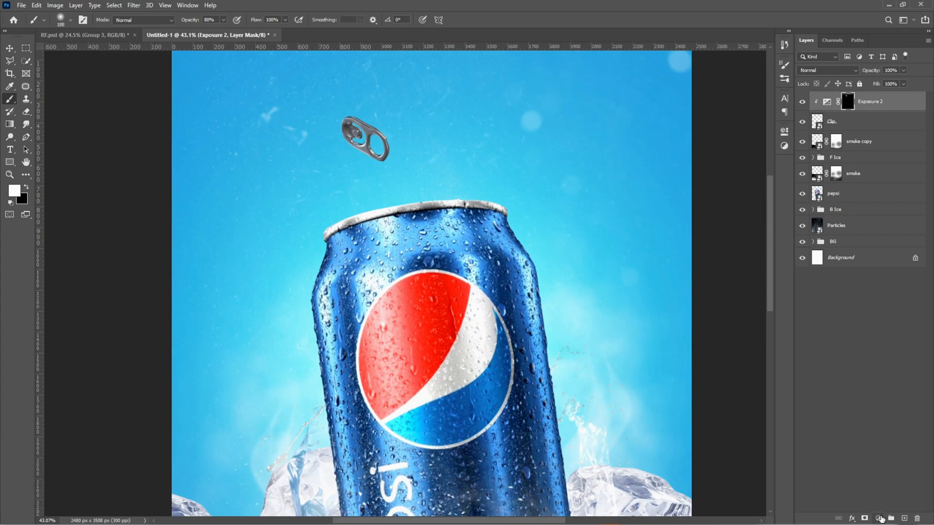
Step: Add a second Exposure adjustment clipped to the pull tab and raise its exposure to +2.94
left_click(881, 519)
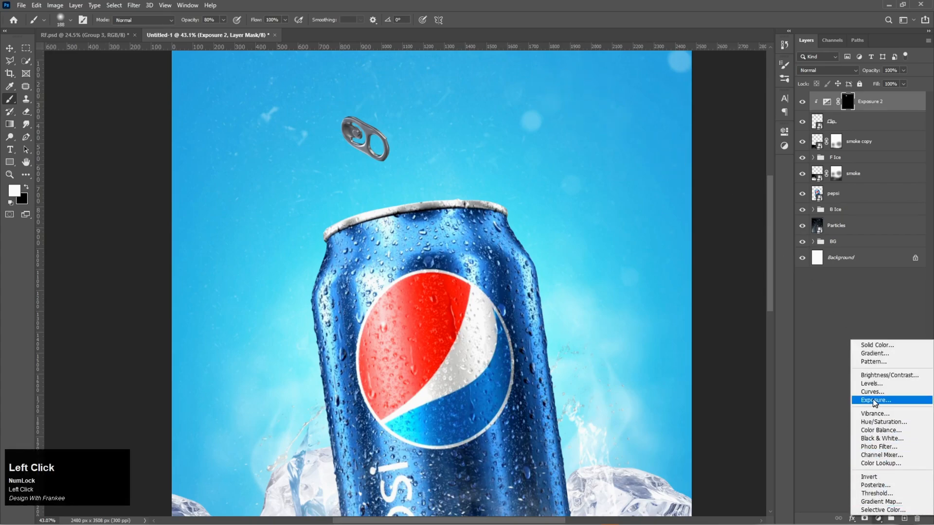
left_click(873, 400)
left_click(700, 295)
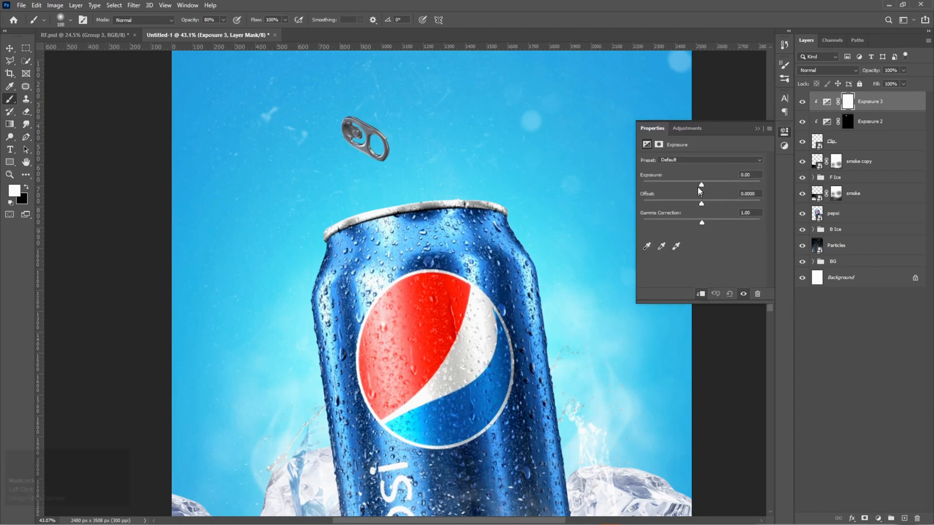
left_click_drag(701, 185, 728, 191)
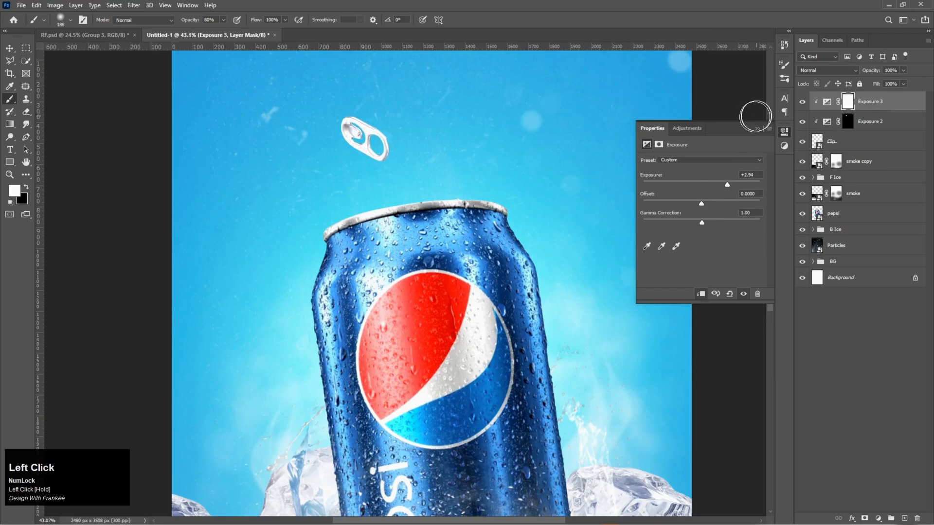
left_click(758, 129)
key("v")
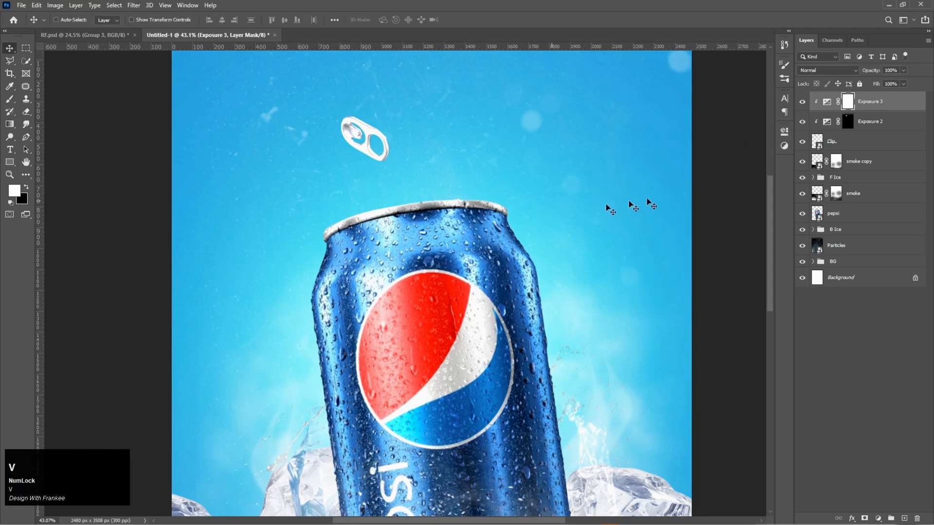
Step: Restrict Exposure 3 to the tab's highlights by splitting the underlying layer's black Blend If slider to about 69 / 139, then compare its effect
right_click(864, 100)
left_click(862, 102)
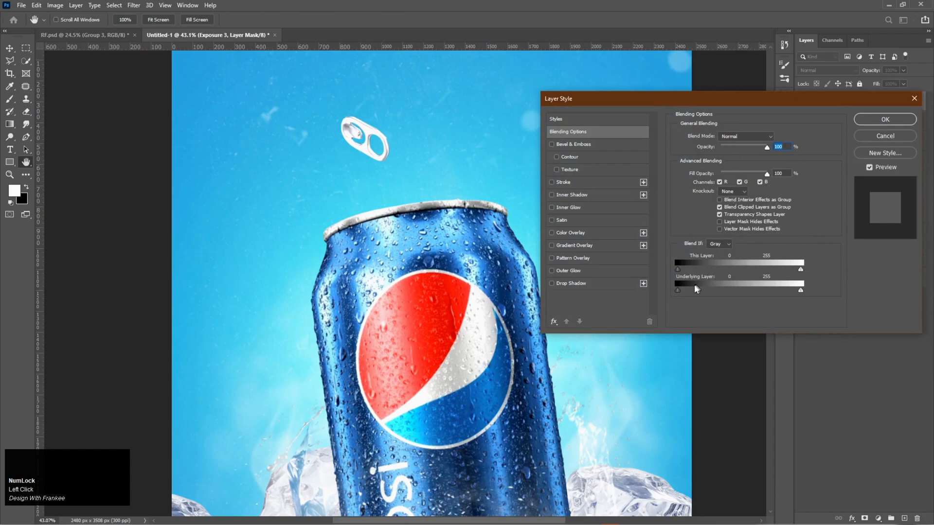
left_click_drag(679, 293, 746, 293)
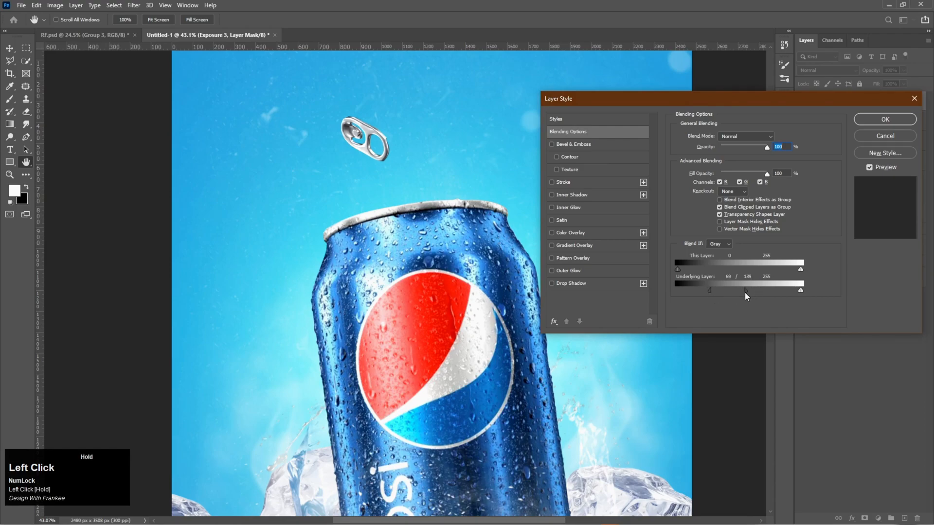
left_click_drag(706, 294, 713, 294)
left_click(867, 125)
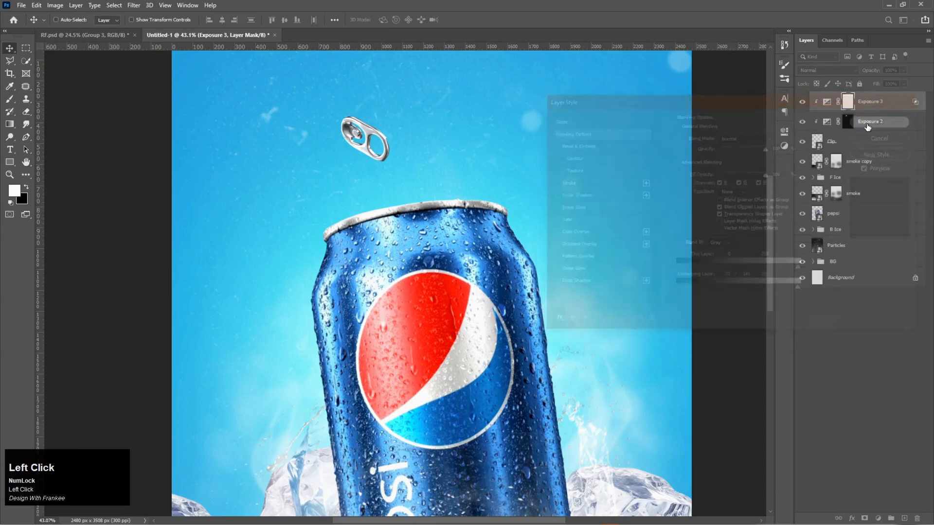
left_click(802, 103)
left_click(803, 103)
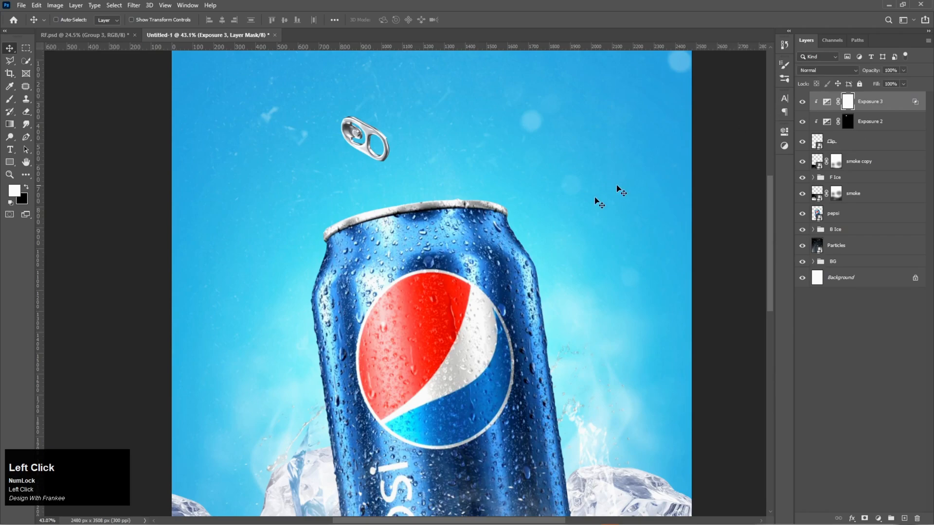
Step: Group the pull tab with its two Exposure adjustments as Clip and move it slightly down towards the can
key("v")
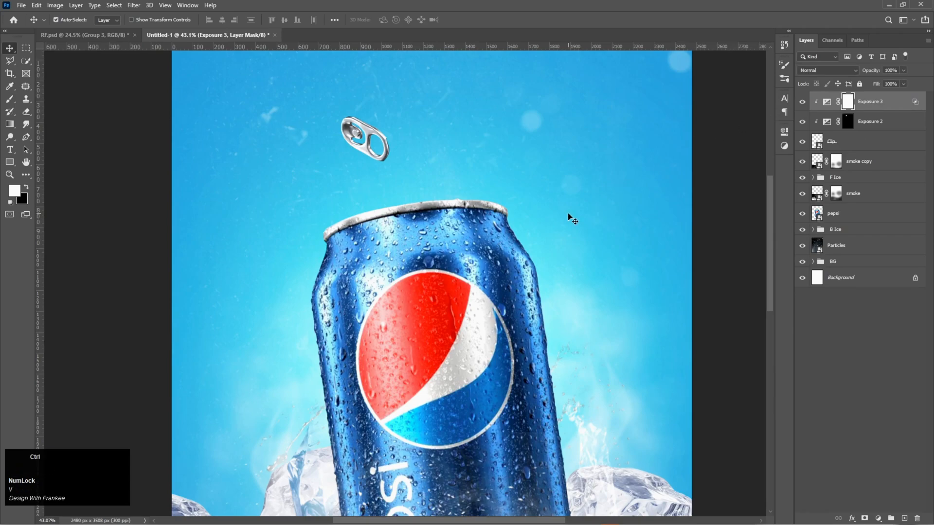
key("ctrl+0")
left_click(863, 147, "shift")
key("ctrl+g")
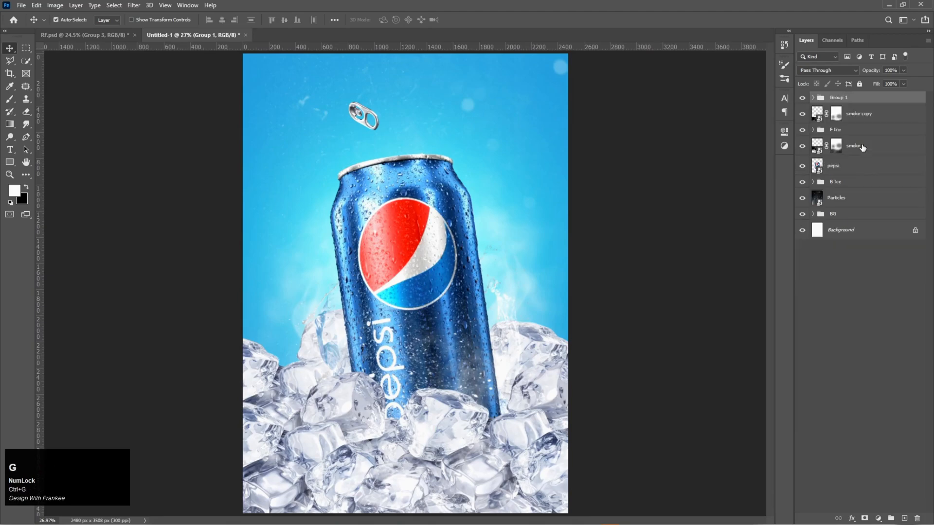
double_click(845, 95)
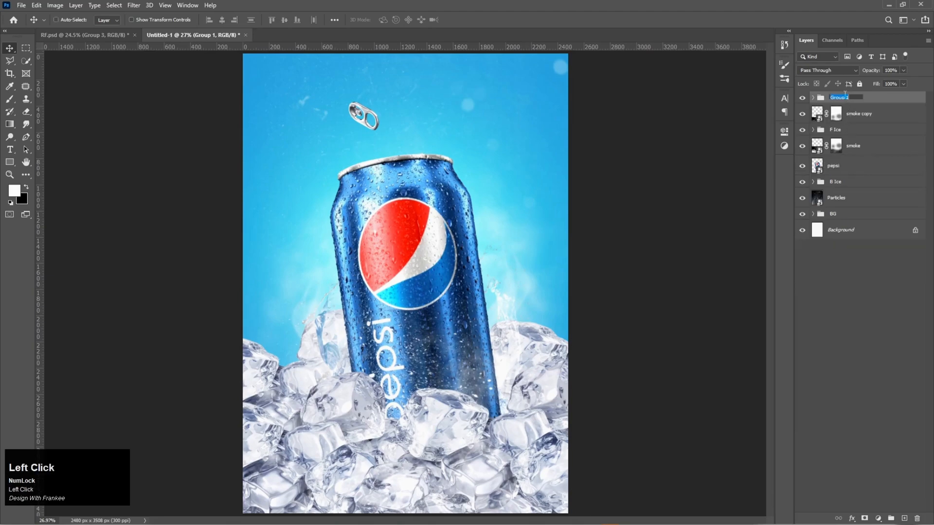
type("Clip")
key("Return")
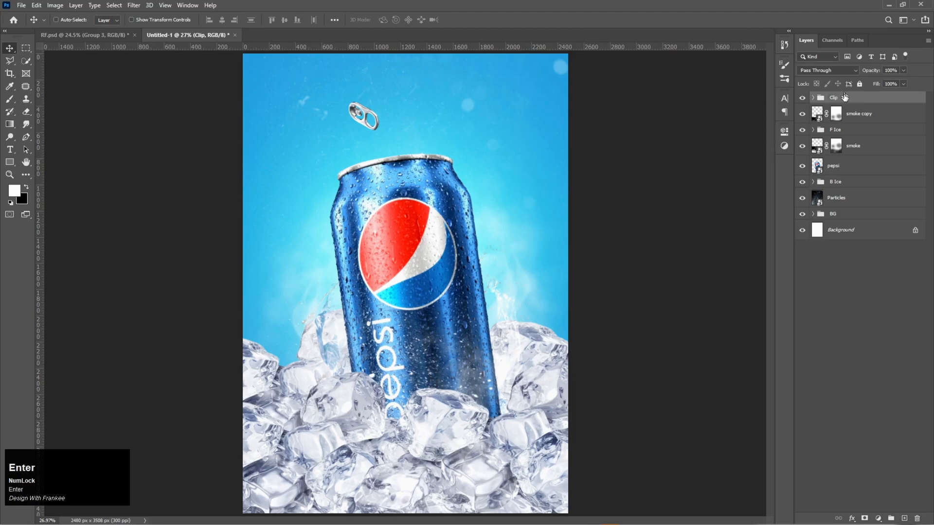
left_click_drag(374, 124, 382, 132)
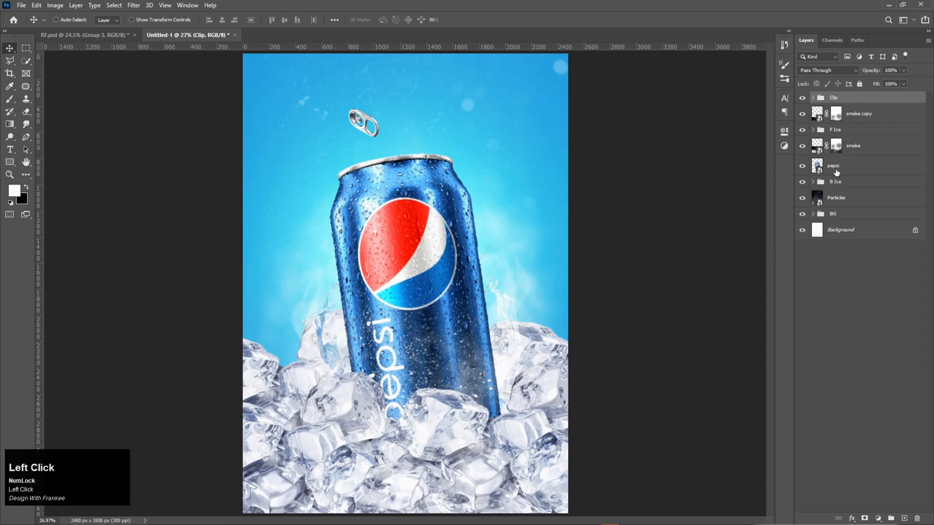
Step: Add a near-white Solid Color fill above the pepsi layer and clip it to the can
left_click(836, 171)
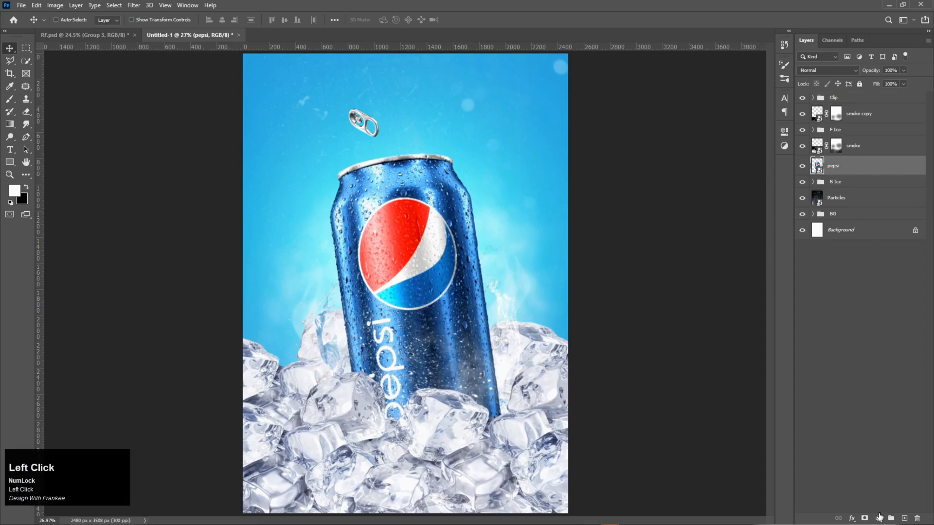
left_click(879, 518)
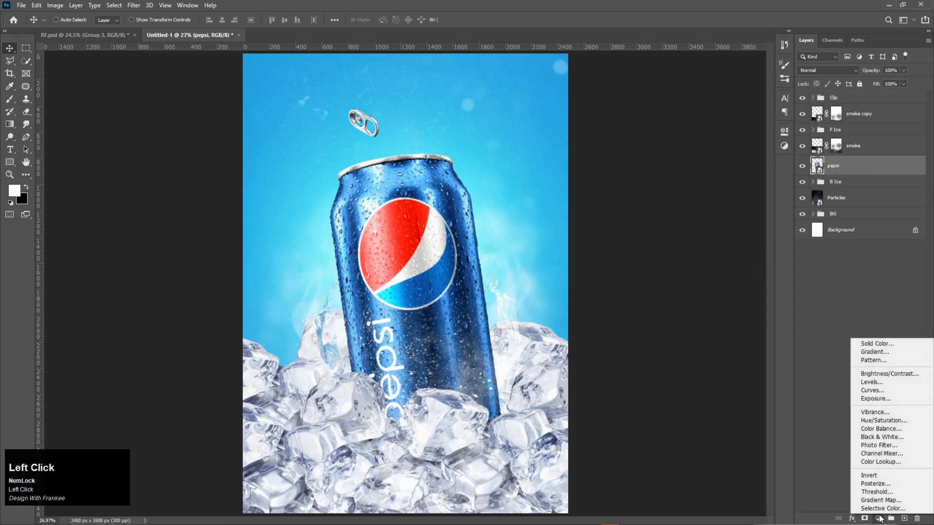
left_click(879, 345)
left_click_drag(685, 115, 621, 56)
left_click(889, 87)
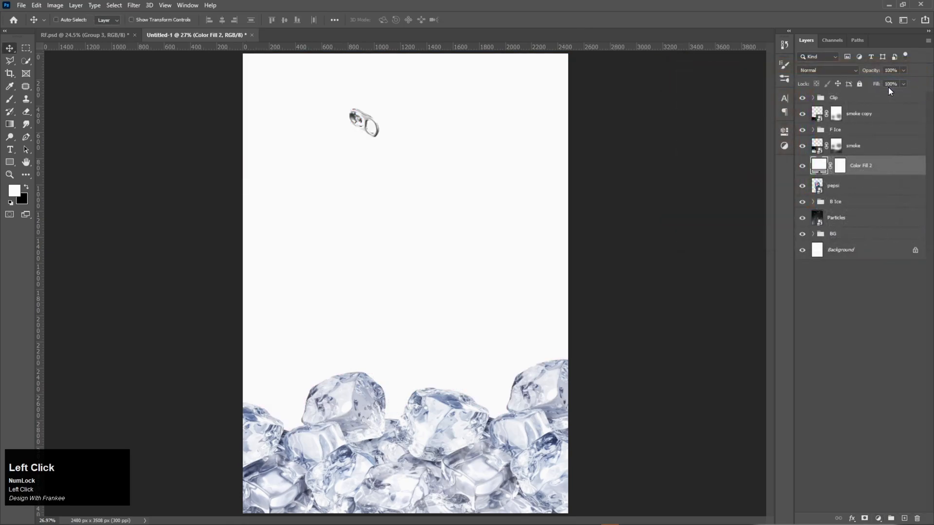
right_click(886, 167)
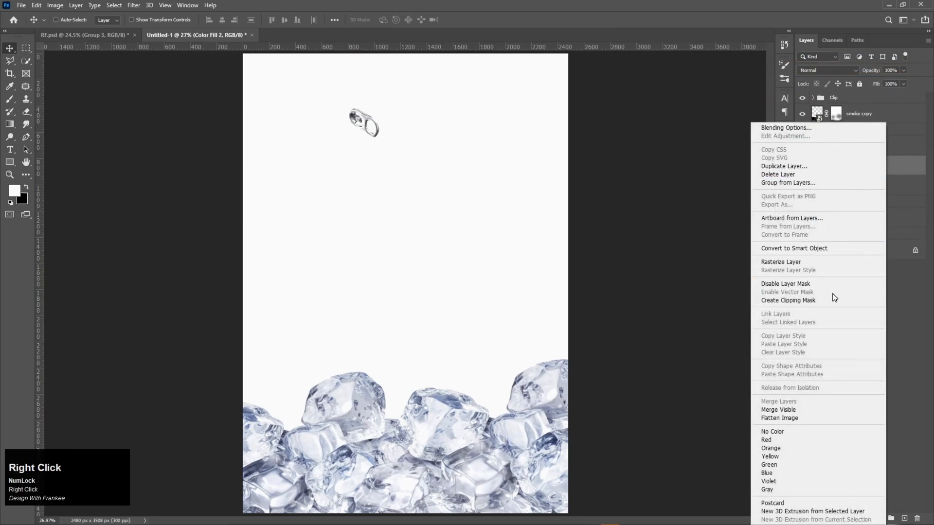
left_click(827, 300)
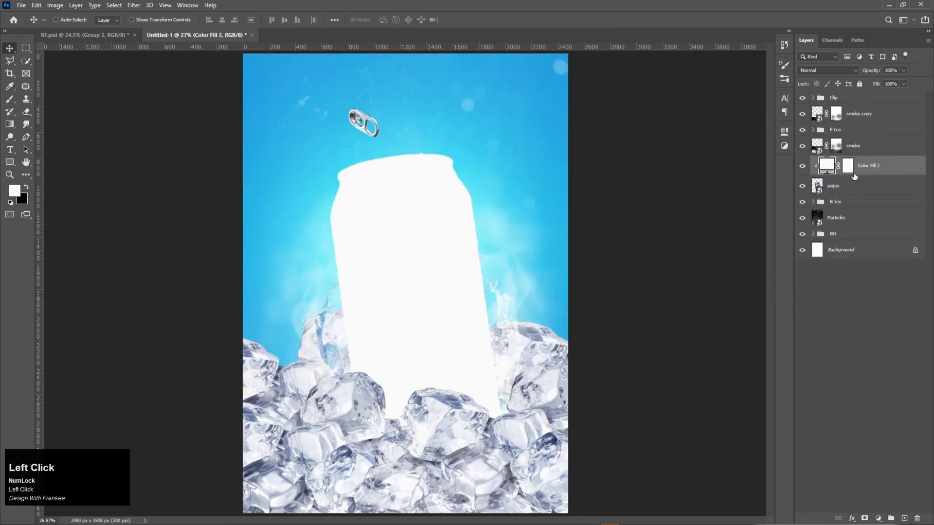
Step: Split the color fill's underlying-layer black Blend If slider to 90 / 150 and invert its mask to black
right_click(872, 170)
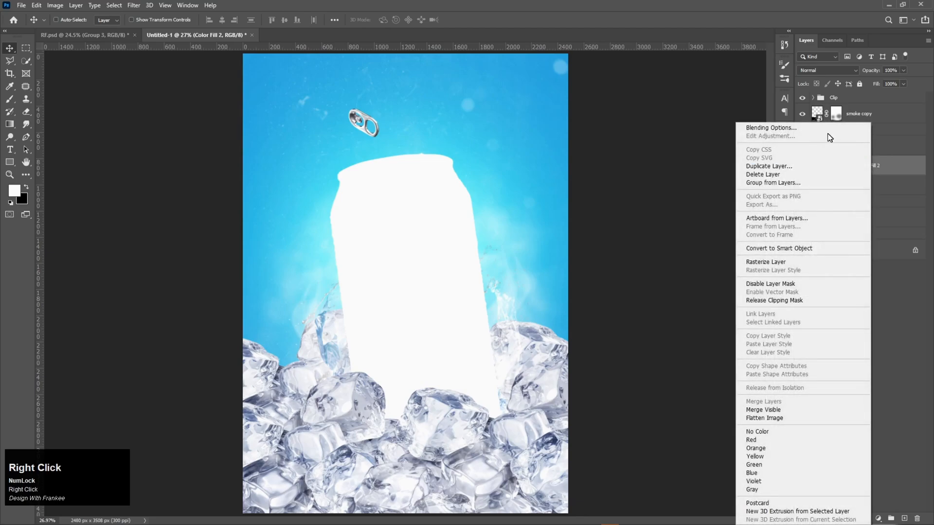
left_click(823, 129)
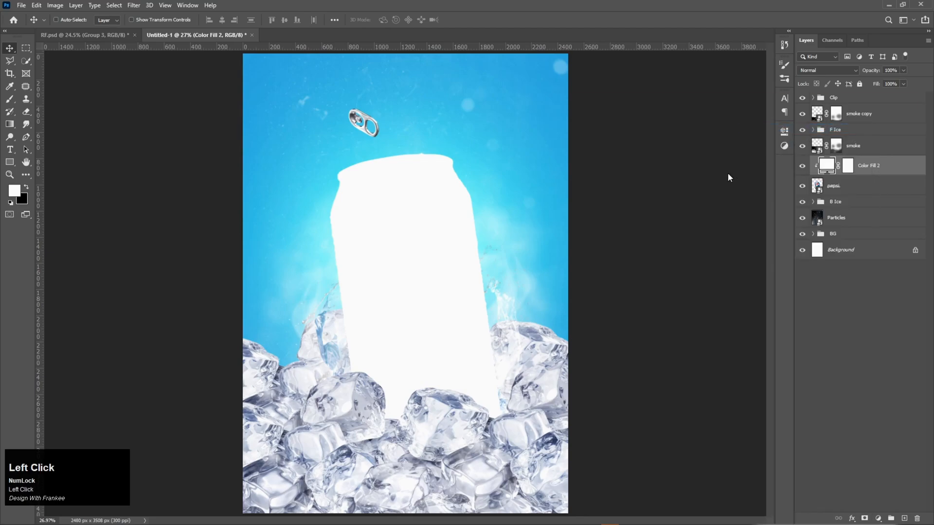
left_click_drag(678, 290, 752, 292)
left_click(876, 122)
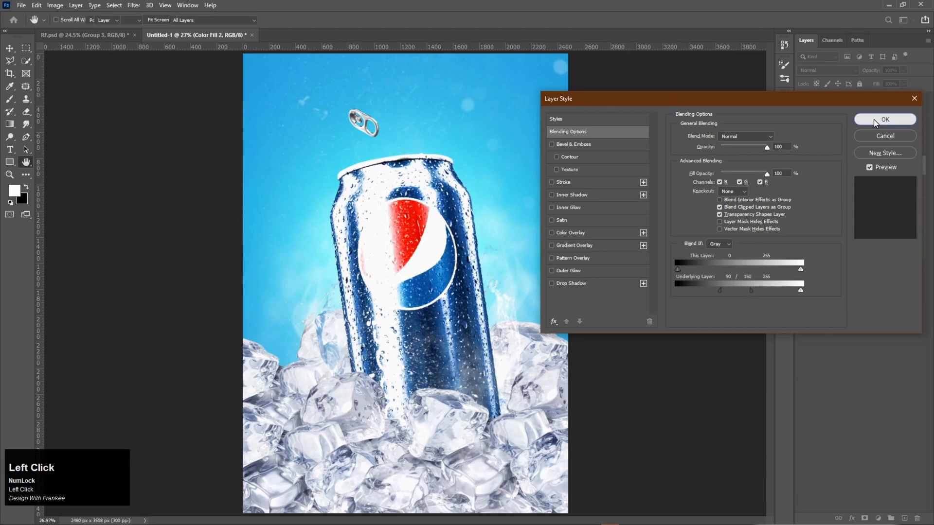
left_click(847, 168)
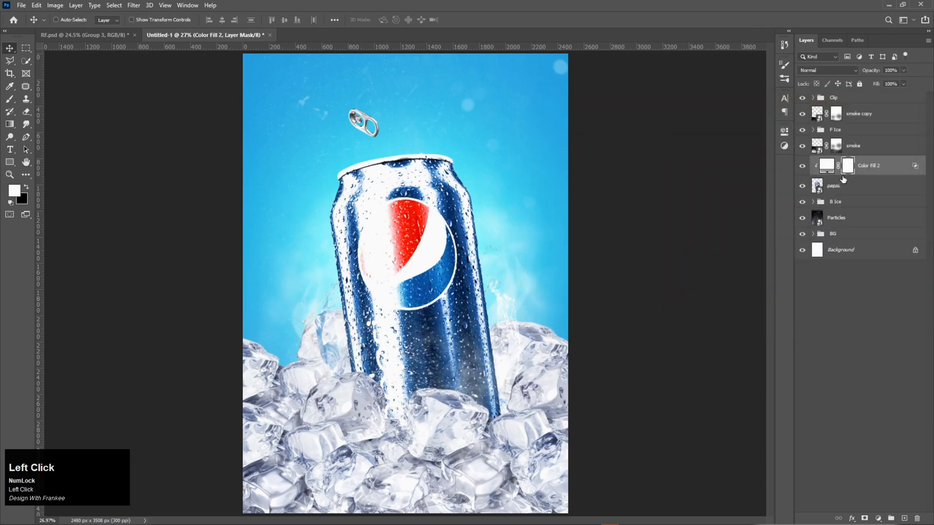
key("ctrl+i")
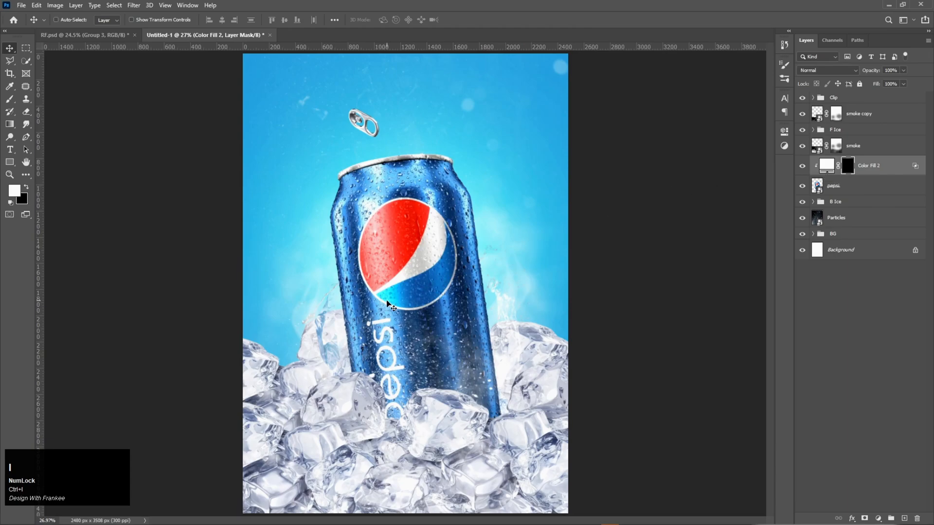
Step: Paint white on the Color Fill 2 mask with a large soft brush at 40% opacity to reveal highlights along the can
key("b")
right_click(391, 304)
left_click(443, 369)
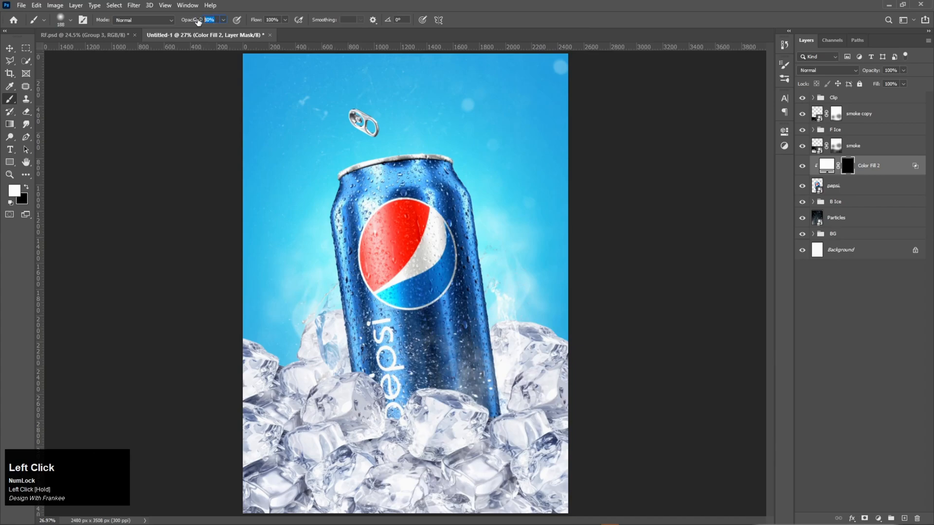
type("40")
key("Return")
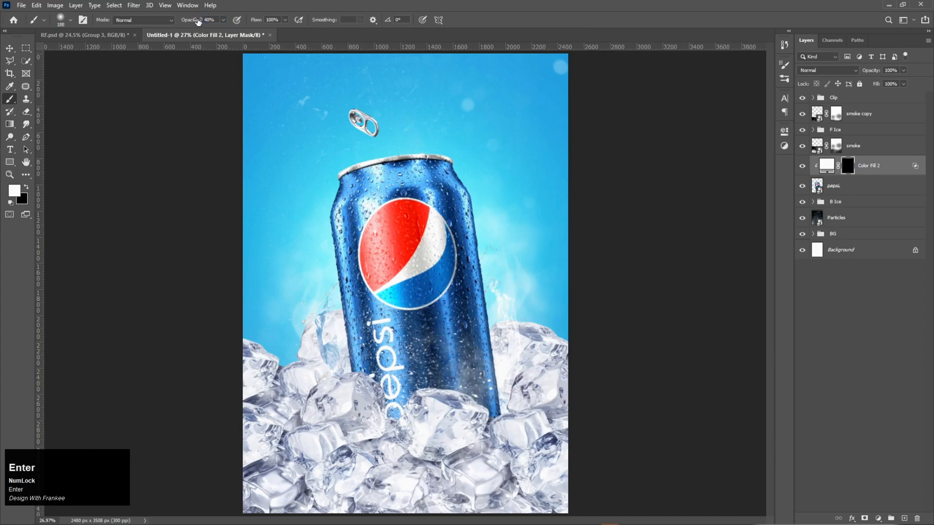
mouse_move(361, 416)
left_mouse_down()
mouse_move(436, 432)
mouse_move(421, 440)
mouse_move(390, 431)
mouse_move(491, 432)
mouse_move(389, 438)
mouse_move(370, 428)
mouse_move(279, 309)
mouse_move(274, 239)
mouse_move(278, 294)
mouse_move(296, 293)
mouse_move(298, 284)
mouse_move(330, 415)
left_mouse_up()
mouse_move(528, 234)
left_mouse_down()
mouse_move(546, 209)
mouse_move(539, 308)
mouse_move(559, 340)
mouse_move(559, 392)
mouse_move(541, 437)
mouse_move(484, 462)
mouse_move(471, 454)
mouse_move(580, 407)
left_mouse_up()
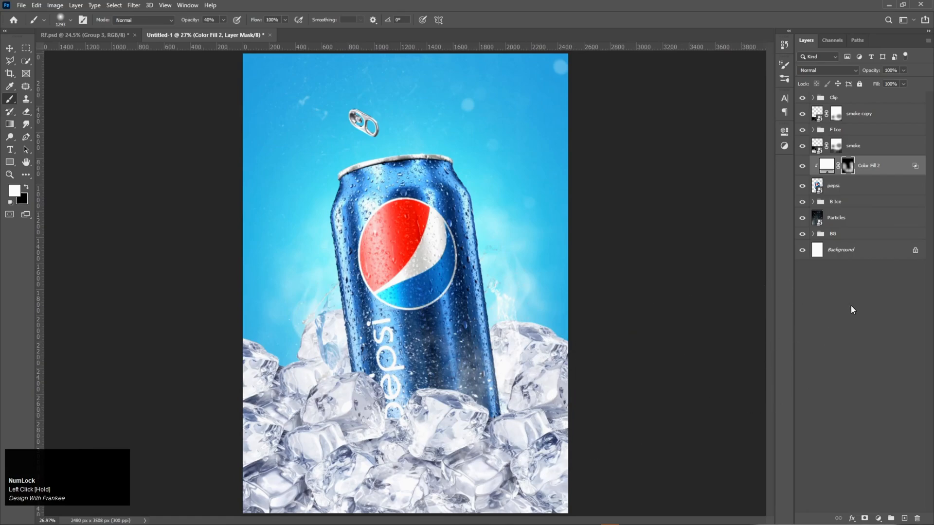
key("v")
Step: Add a pure white #ffffff Solid Color fill above Color Fill 2, blend it as Overlay and clip it to the can
left_click(878, 518)
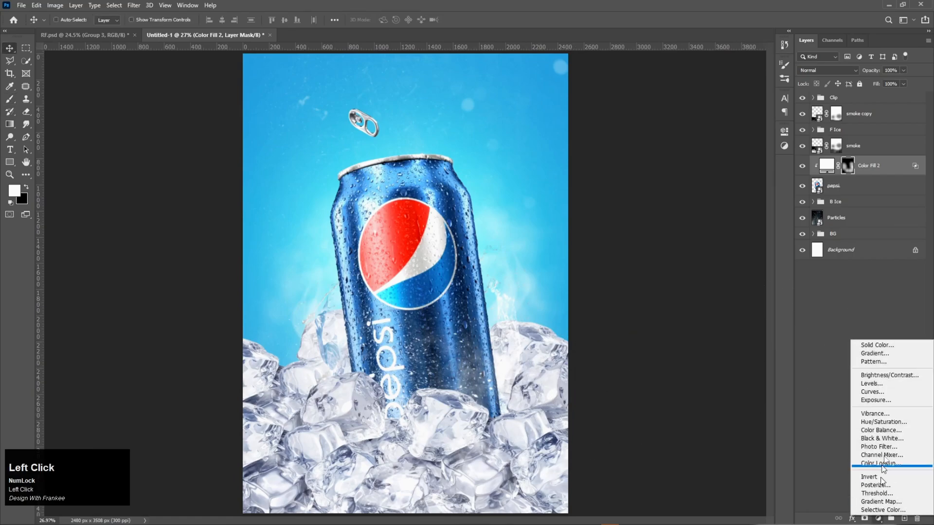
left_click(897, 349)
left_click_drag(700, 134, 649, 57)
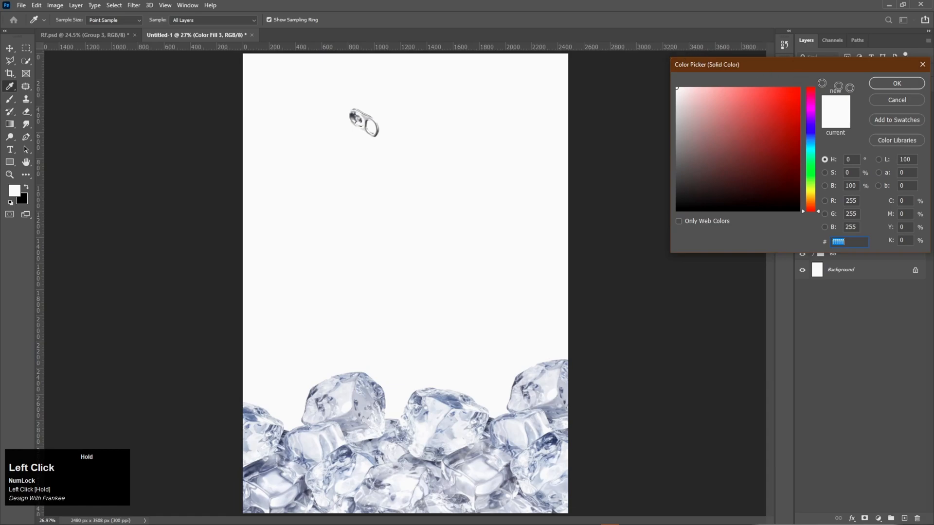
left_click(877, 85)
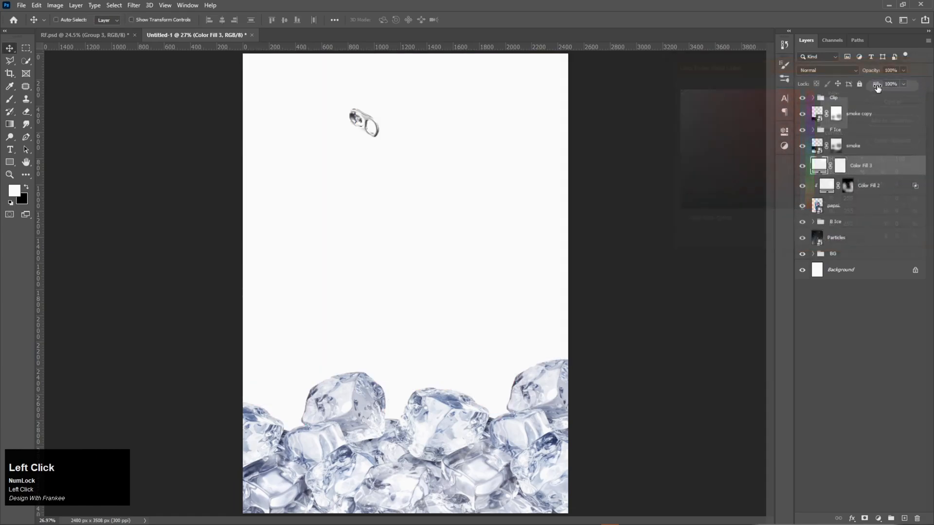
left_click(827, 72)
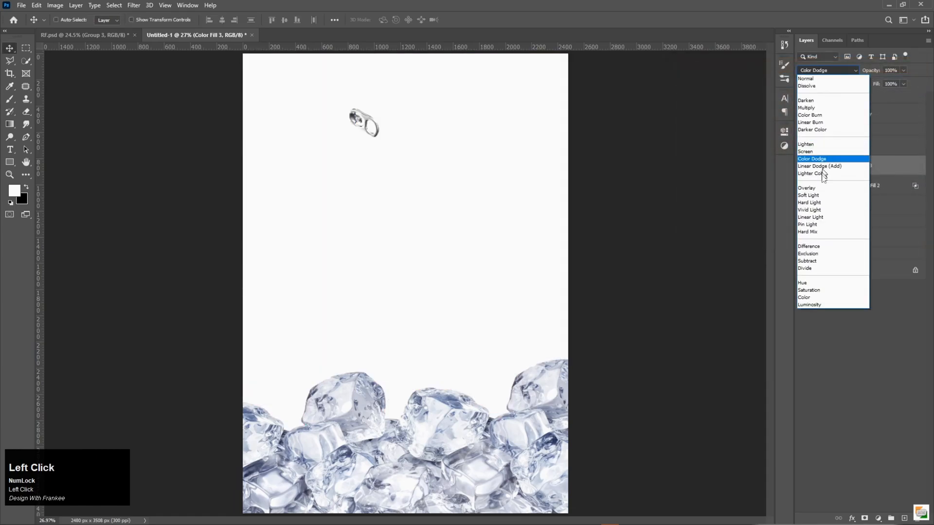
left_click(817, 192)
right_click(869, 166)
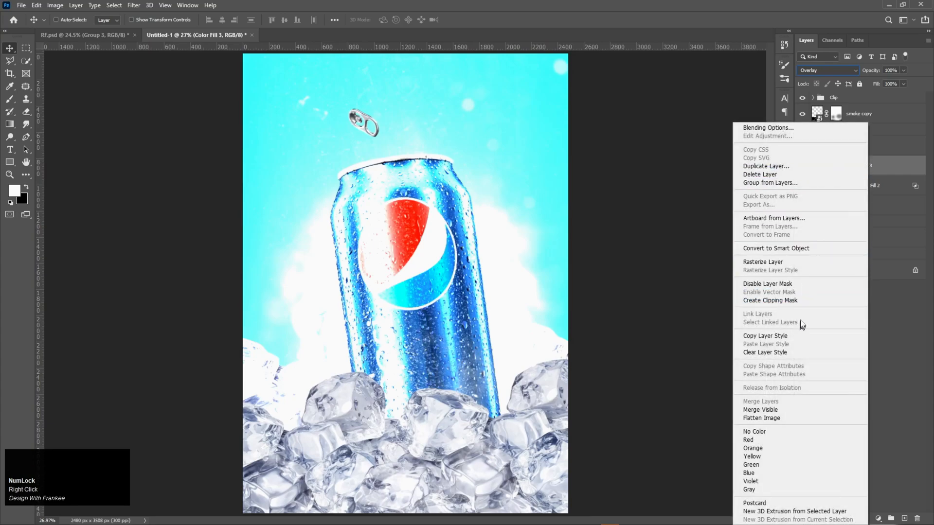
left_click(798, 300)
Step: Invert the Color Fill 3 mask to black and paint the can's highlights back with a large soft white brush at 30% opacity
left_click(848, 166)
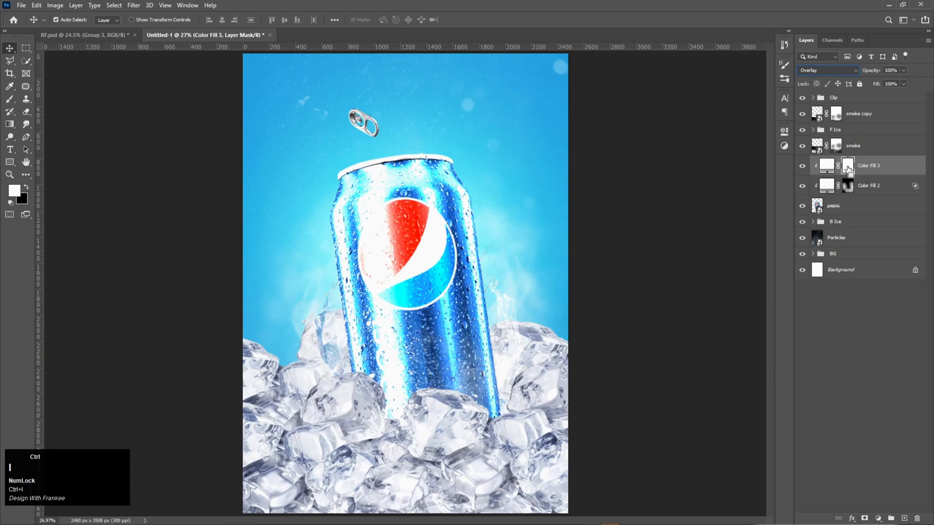
key("ctrl+i")
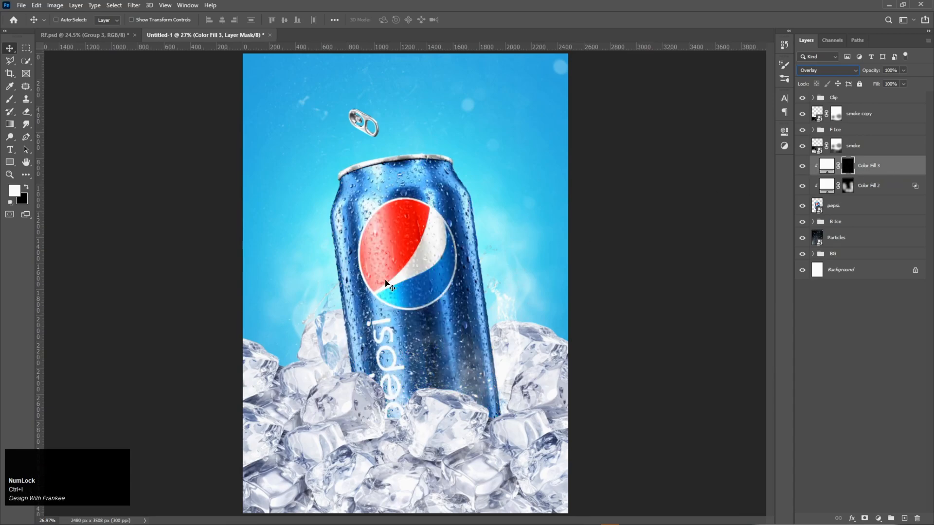
left_click(10, 99)
right_click(408, 274)
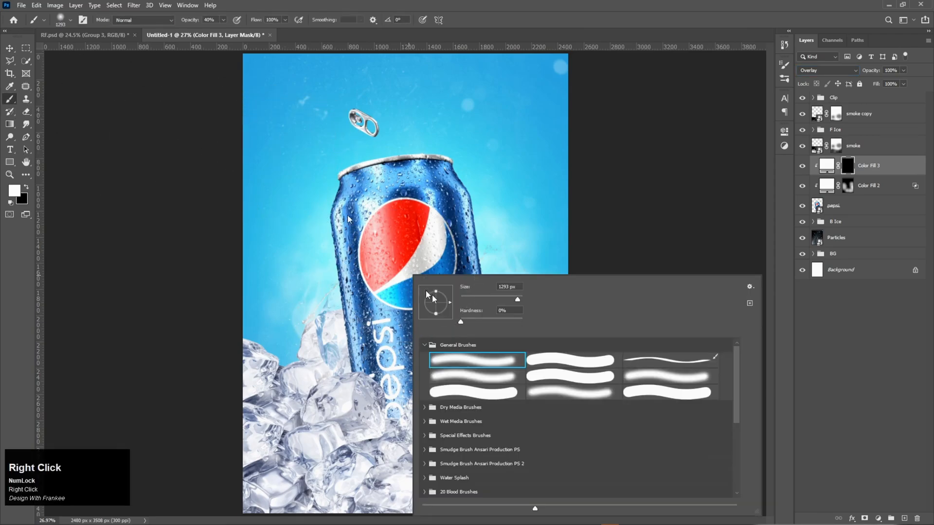
left_click(470, 360)
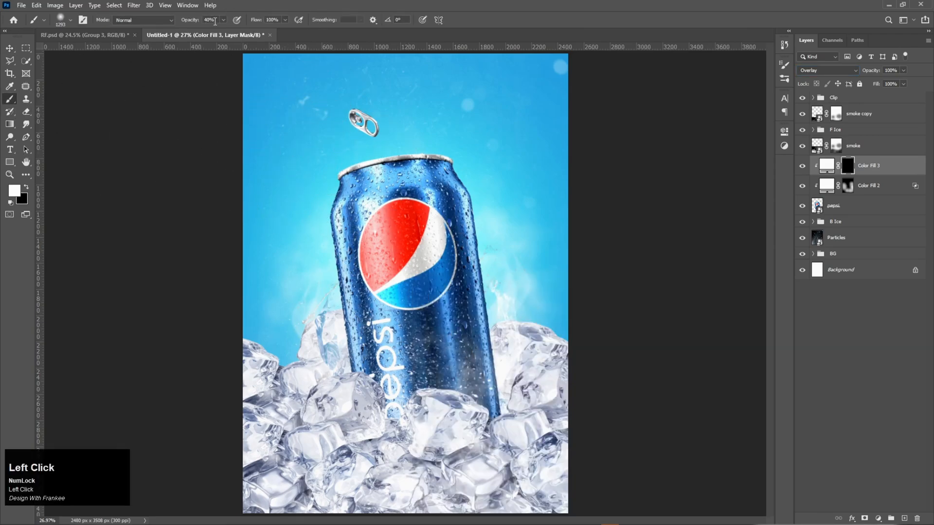
type("3")
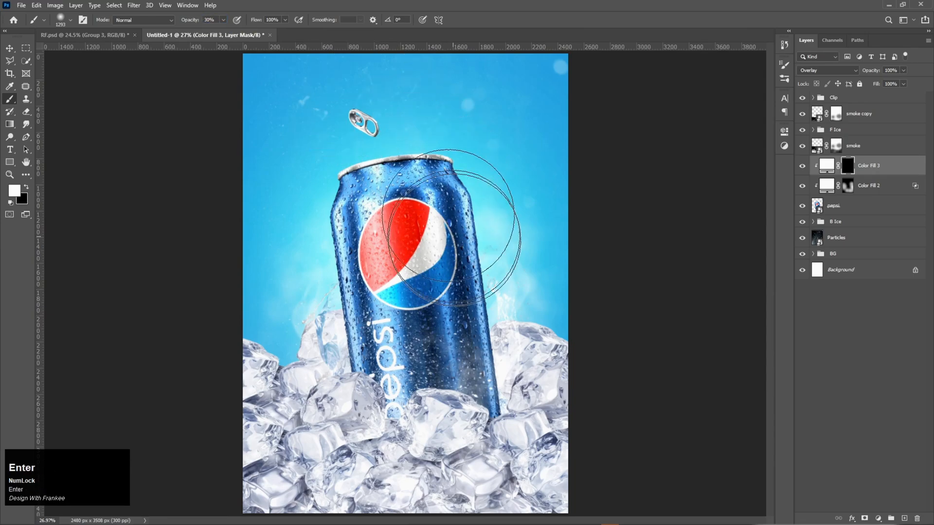
right_click(458, 412, "alt")
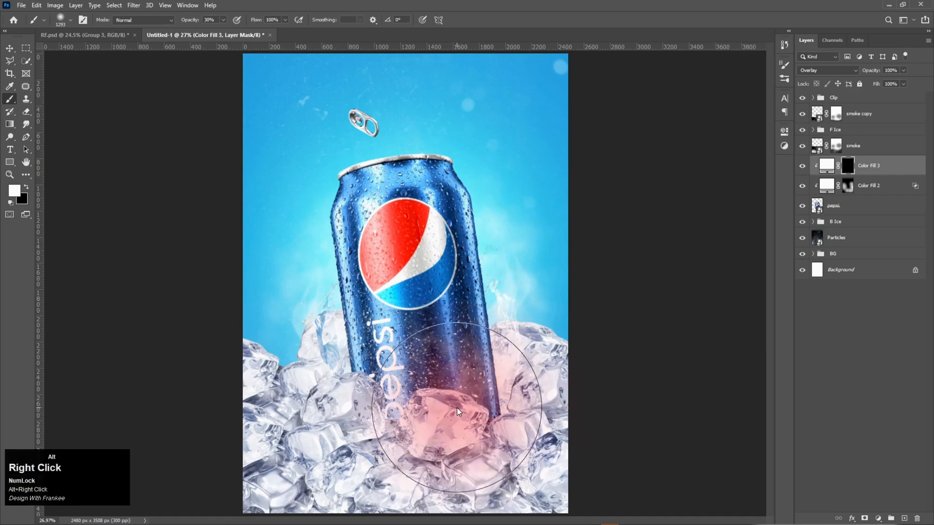
left_click(524, 411)
mouse_move(524, 412)
left_mouse_down()
mouse_move(500, 396)
mouse_move(530, 389)
mouse_move(501, 234)
mouse_move(505, 207)
mouse_move(517, 215)
mouse_move(532, 267)
mouse_move(547, 364)
mouse_move(260, 278)
mouse_move(309, 236)
mouse_move(317, 323)
mouse_move(384, 422)
mouse_move(414, 428)
mouse_move(483, 424)
mouse_move(452, 315)
left_mouse_up()
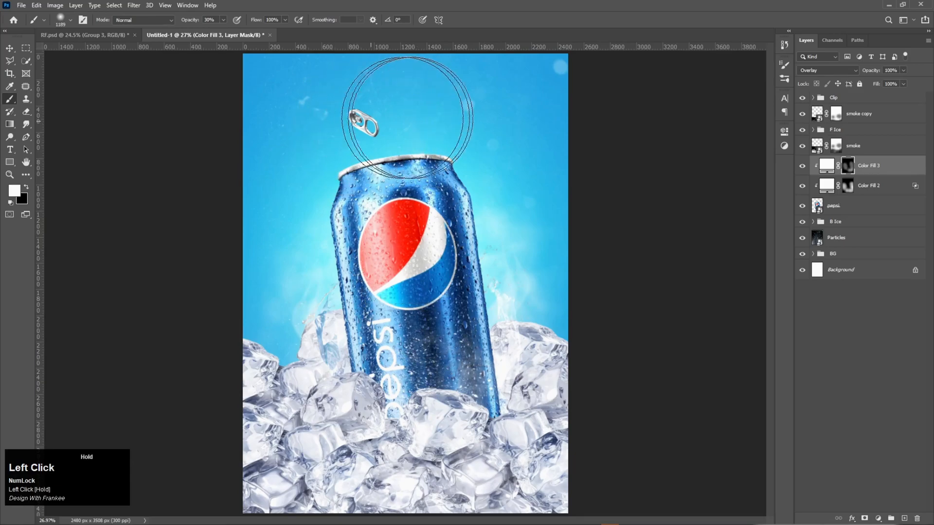
left_click_drag(528, 243, 558, 306)
key("v")
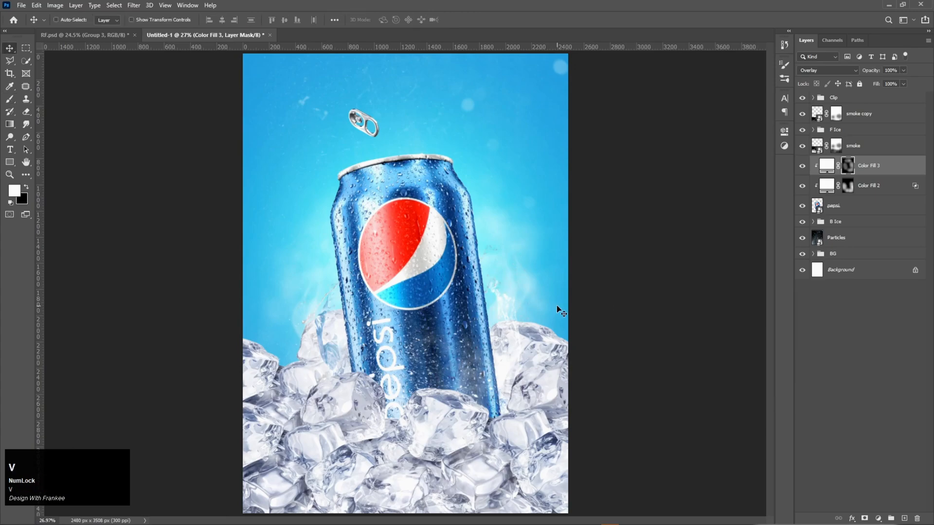
Step: Group the pepsi layer with its two clipped color fills as Pepsi, and select the Clip group
left_click(872, 208, "ctrl")
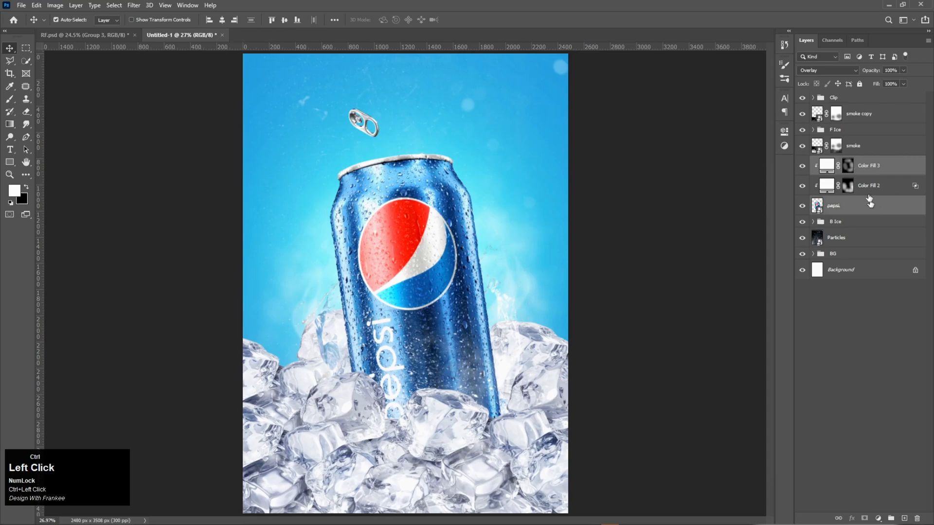
left_click(865, 188, "ctrl")
key("ctrl+g")
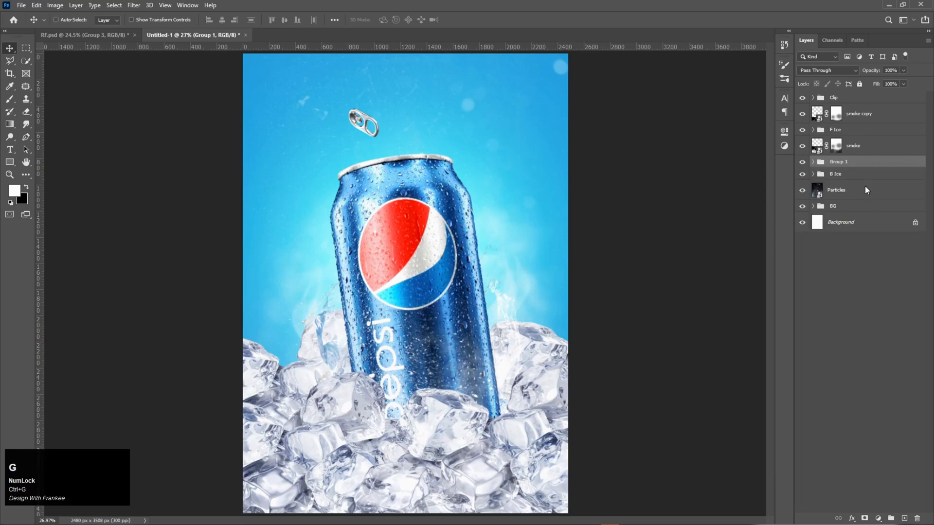
left_click(834, 162)
key("shift")
key("Return")
left_click(846, 100)
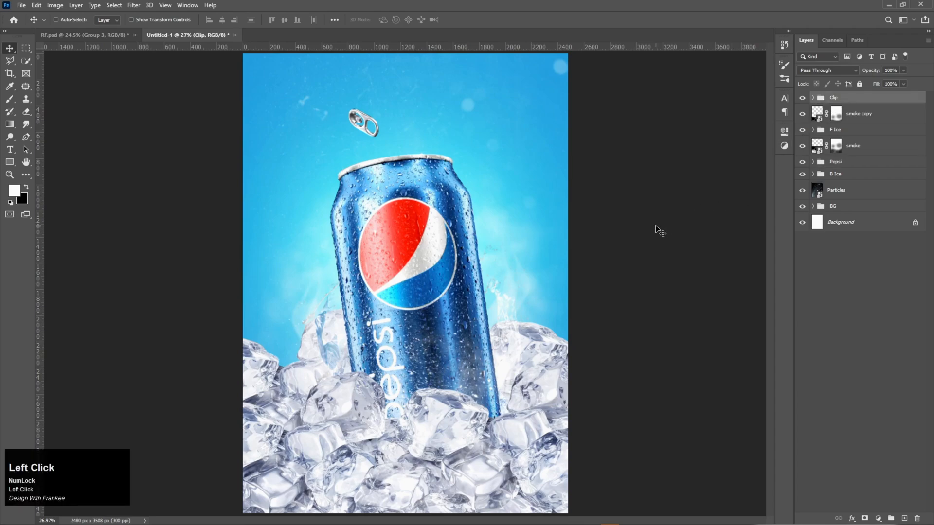